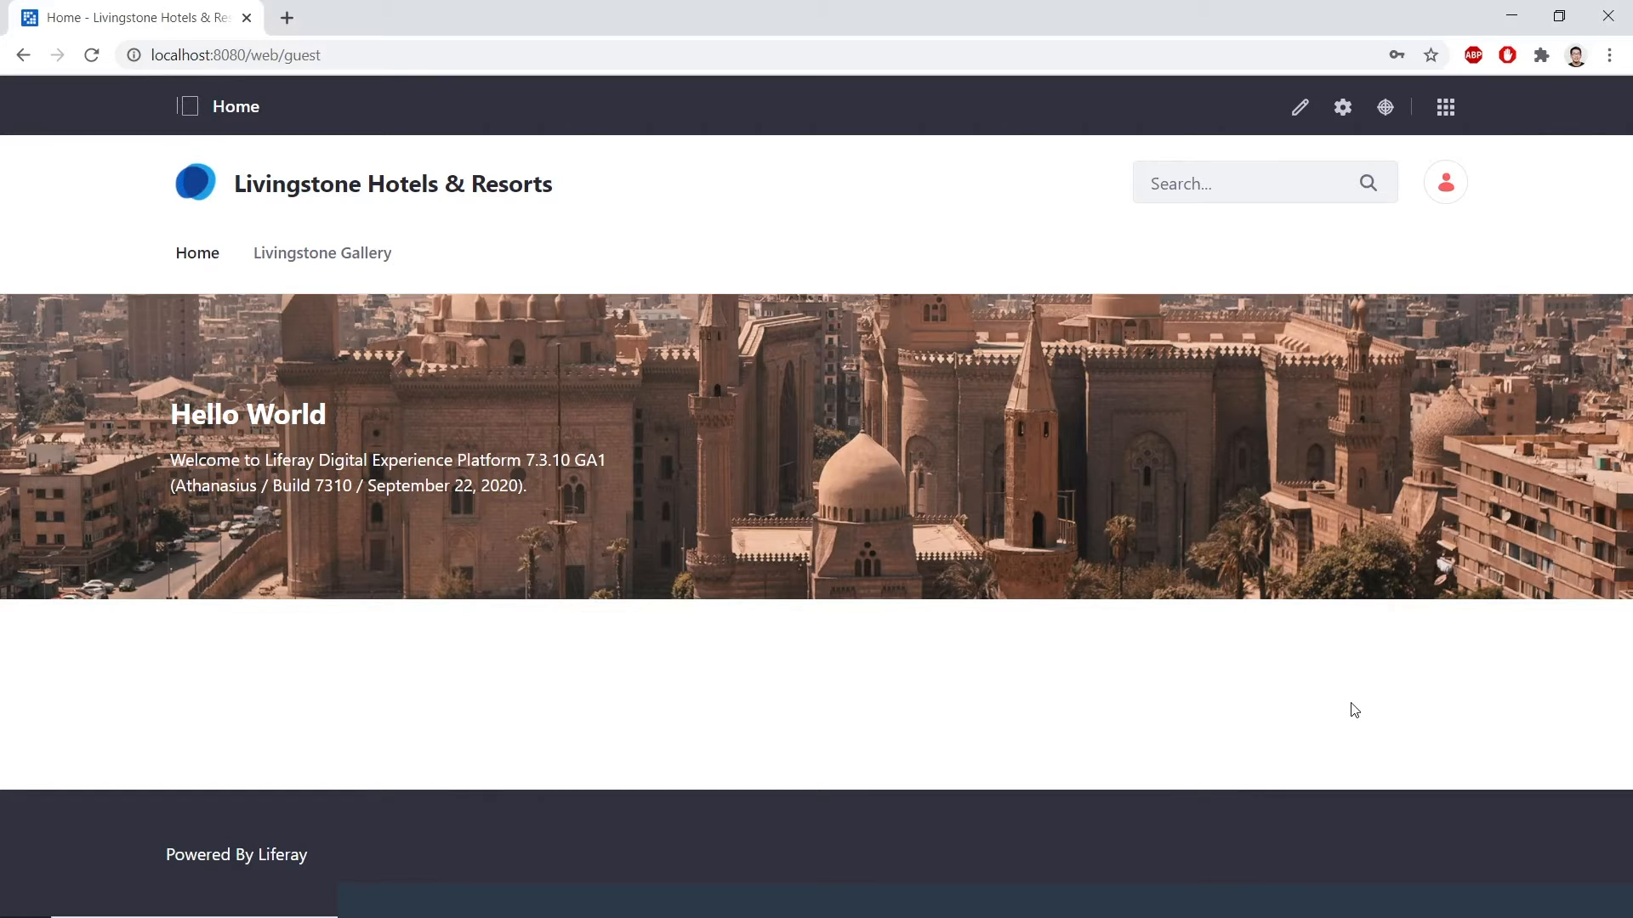
- Switch to the Livingstone Loop site and open its Categories administration
click(1445, 105)
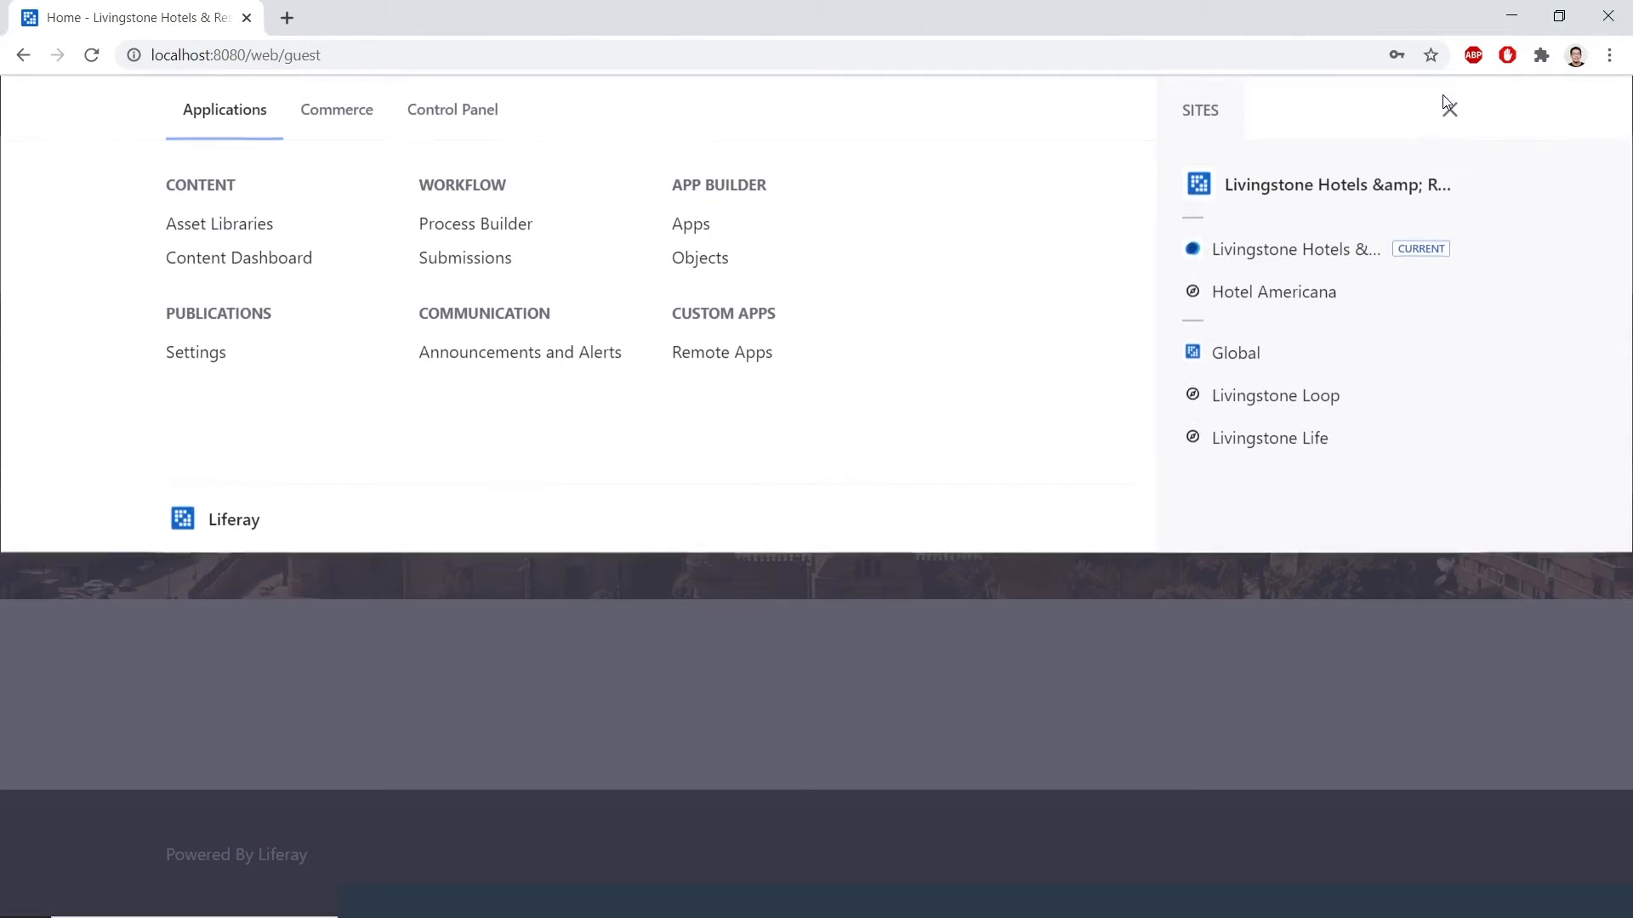
click(1314, 403)
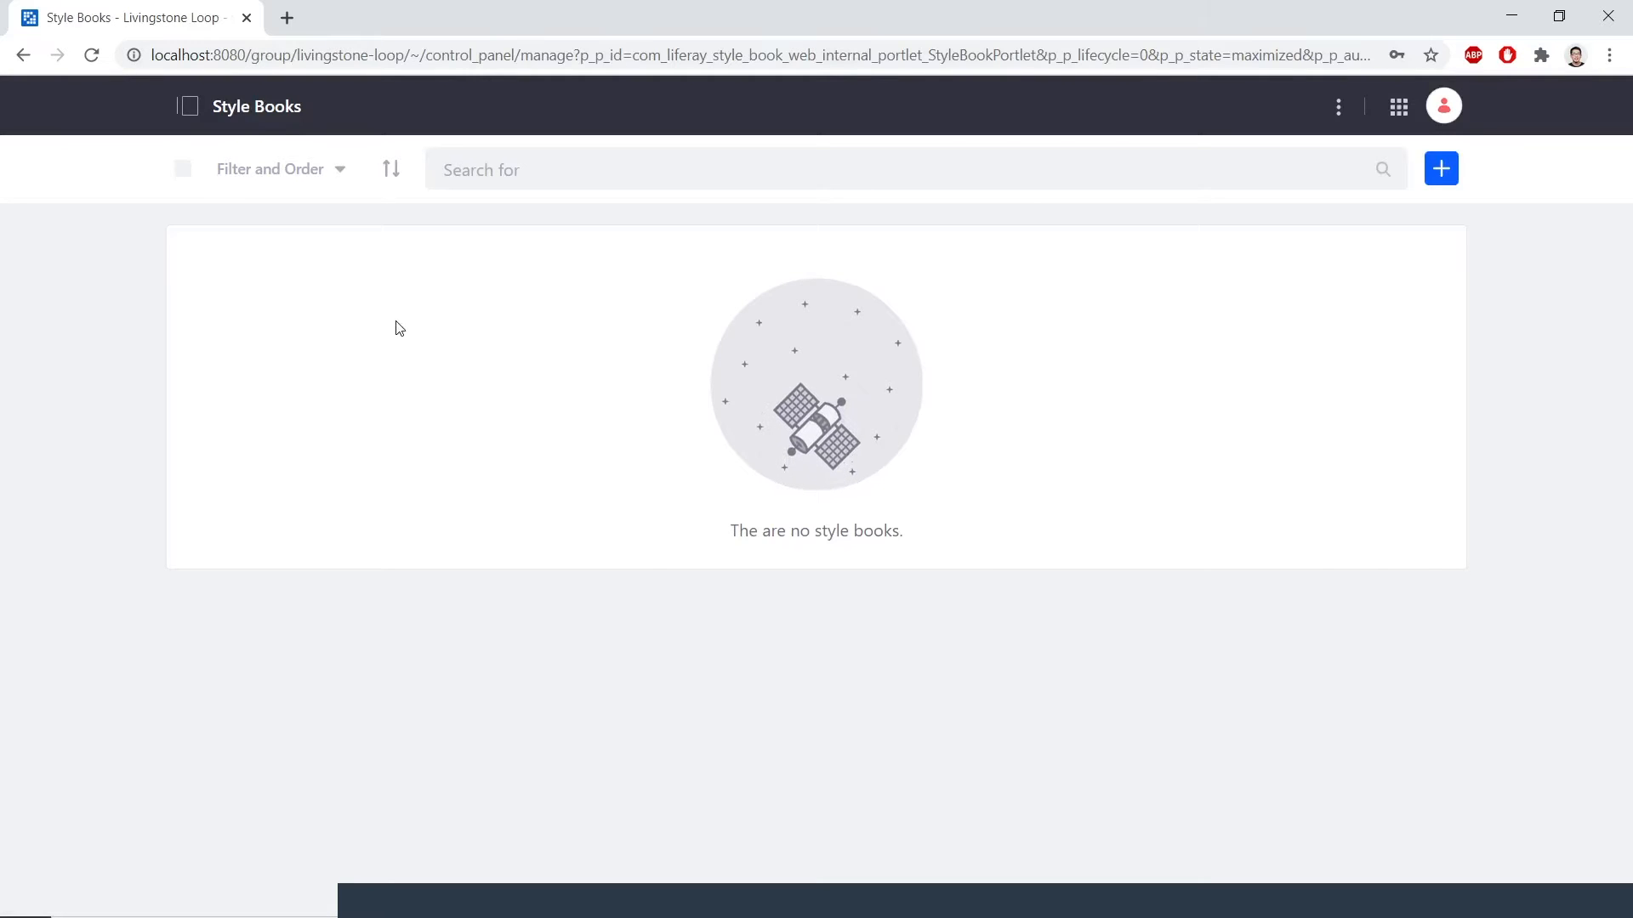
click(188, 106)
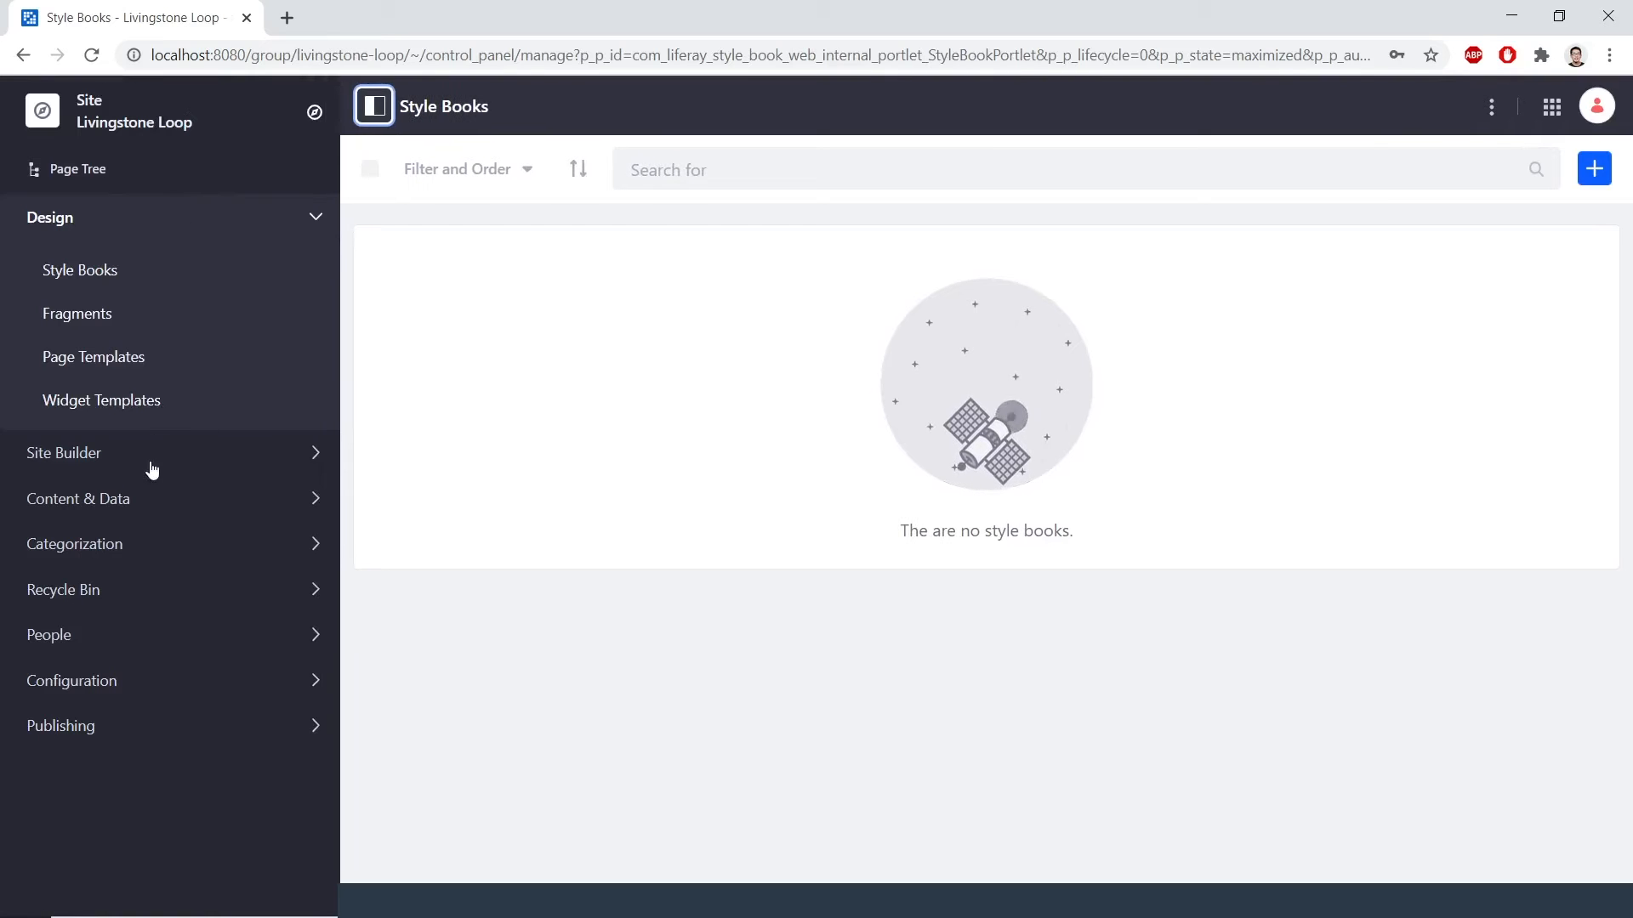
click(140, 545)
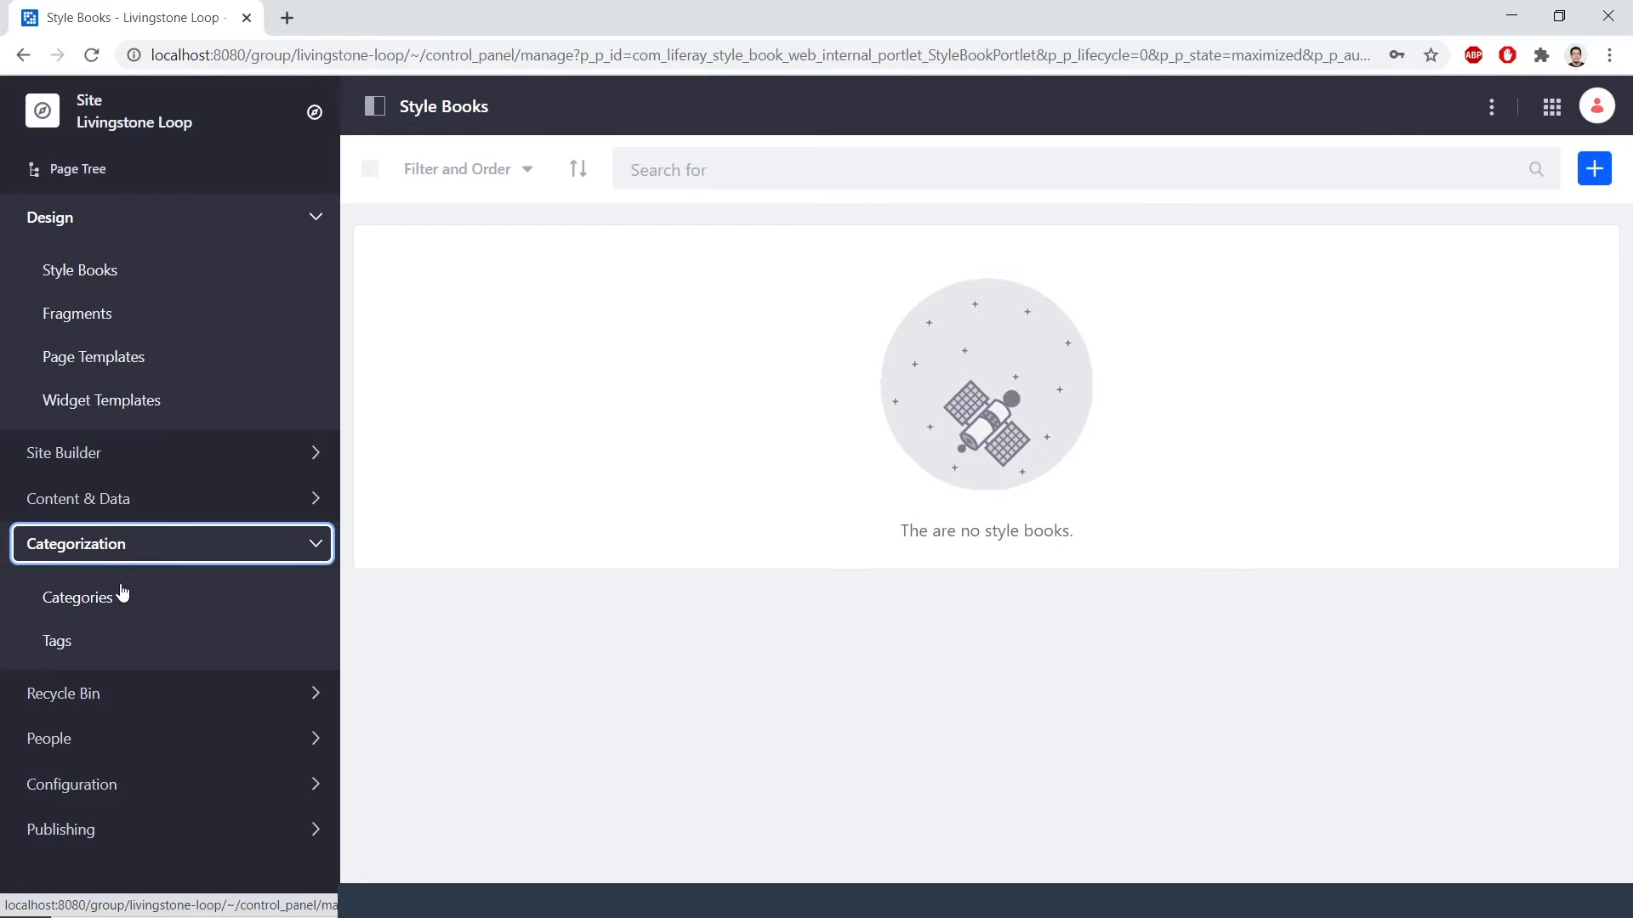
click(121, 595)
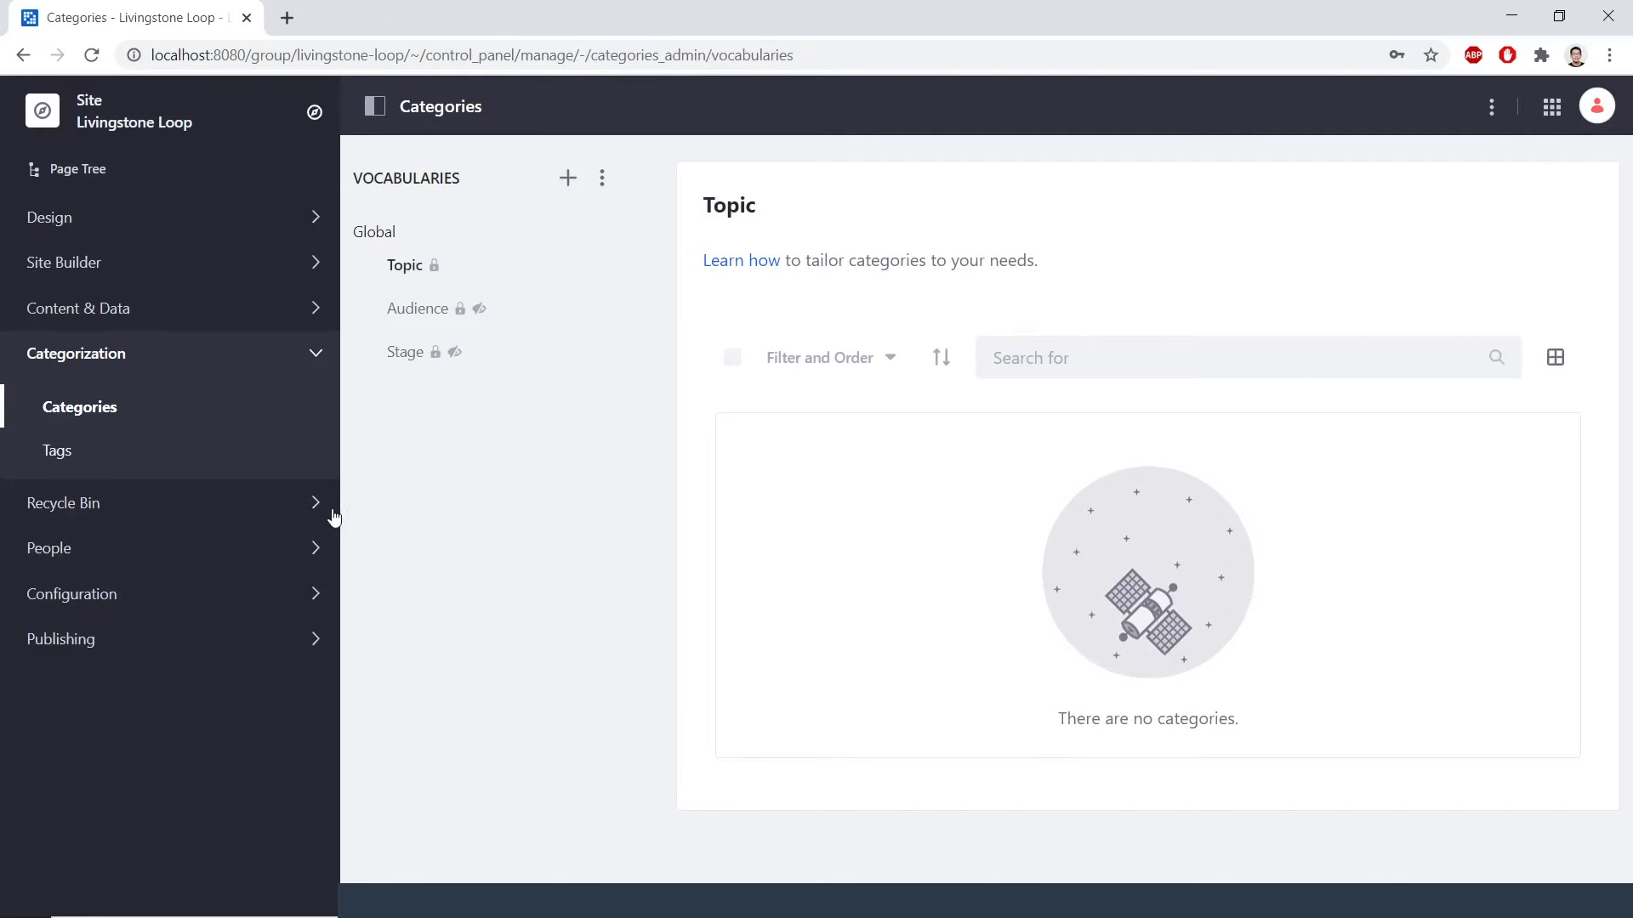
- Create a public vocabulary named "Employee Documents" with the description "The vocabulary for organizing all employee documents"
click(568, 180)
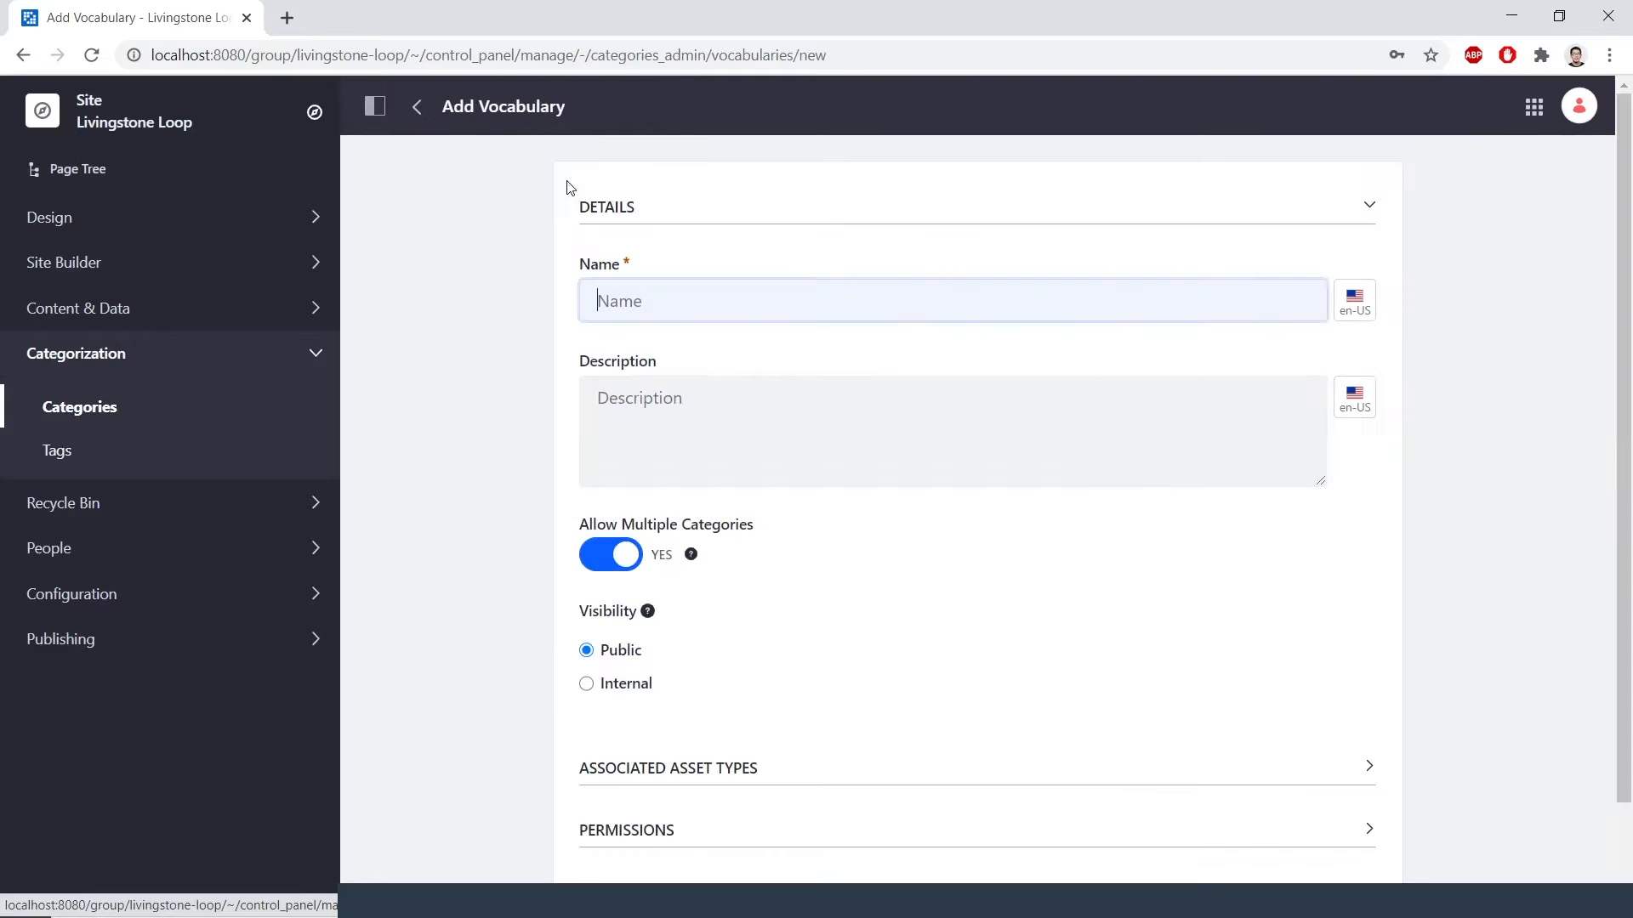
click(626, 291)
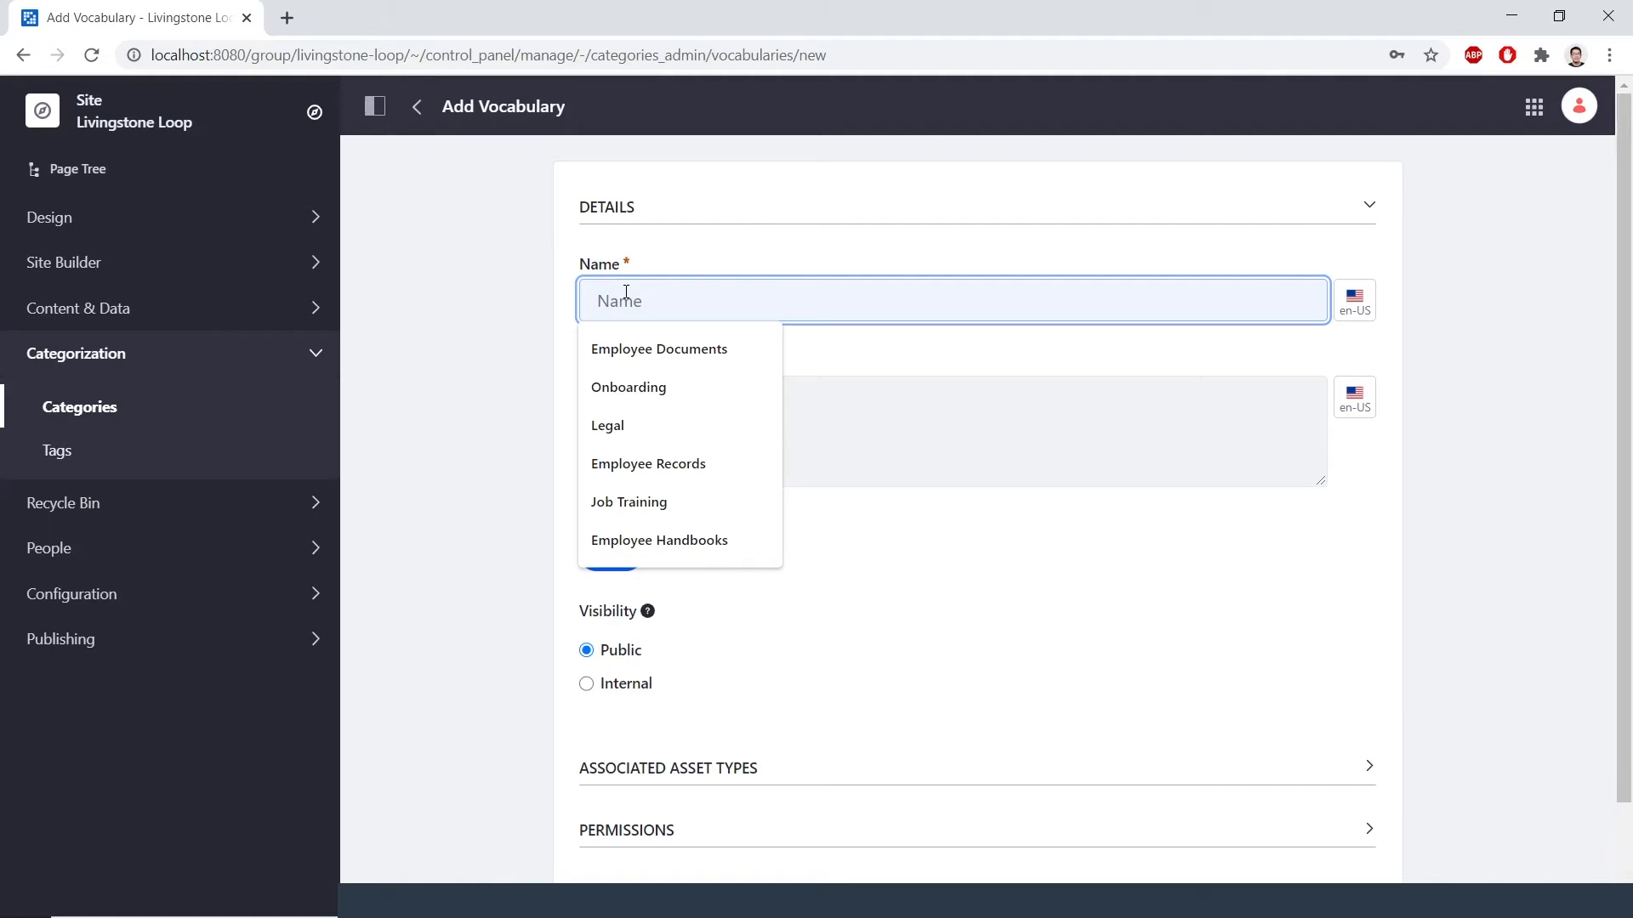
text(Employee Documents)
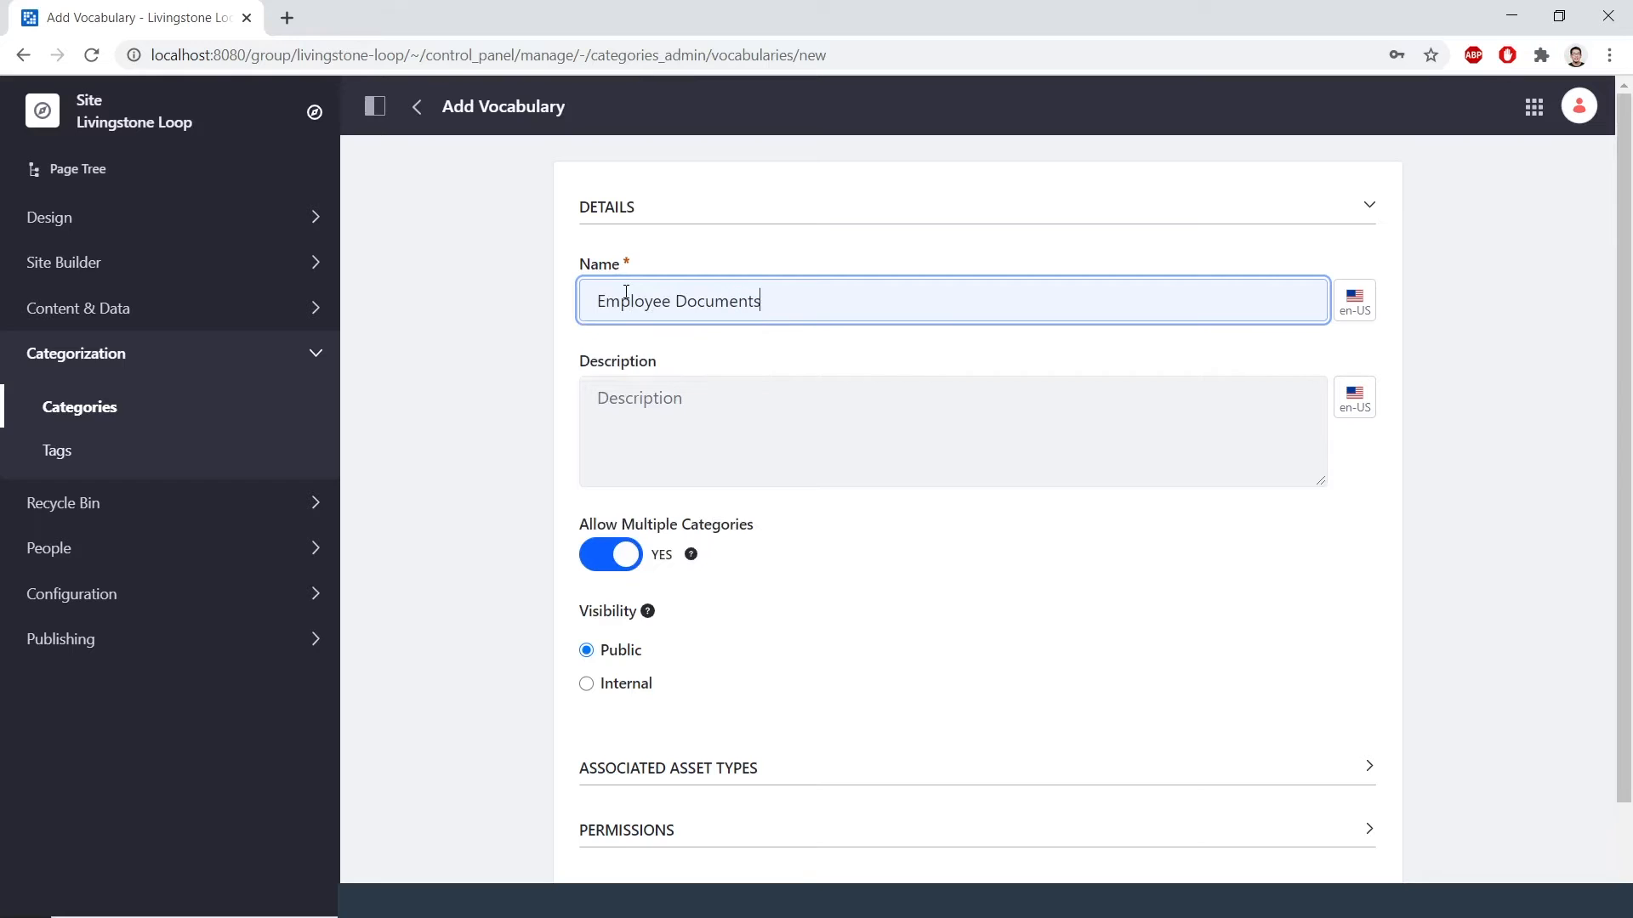
click(666, 386)
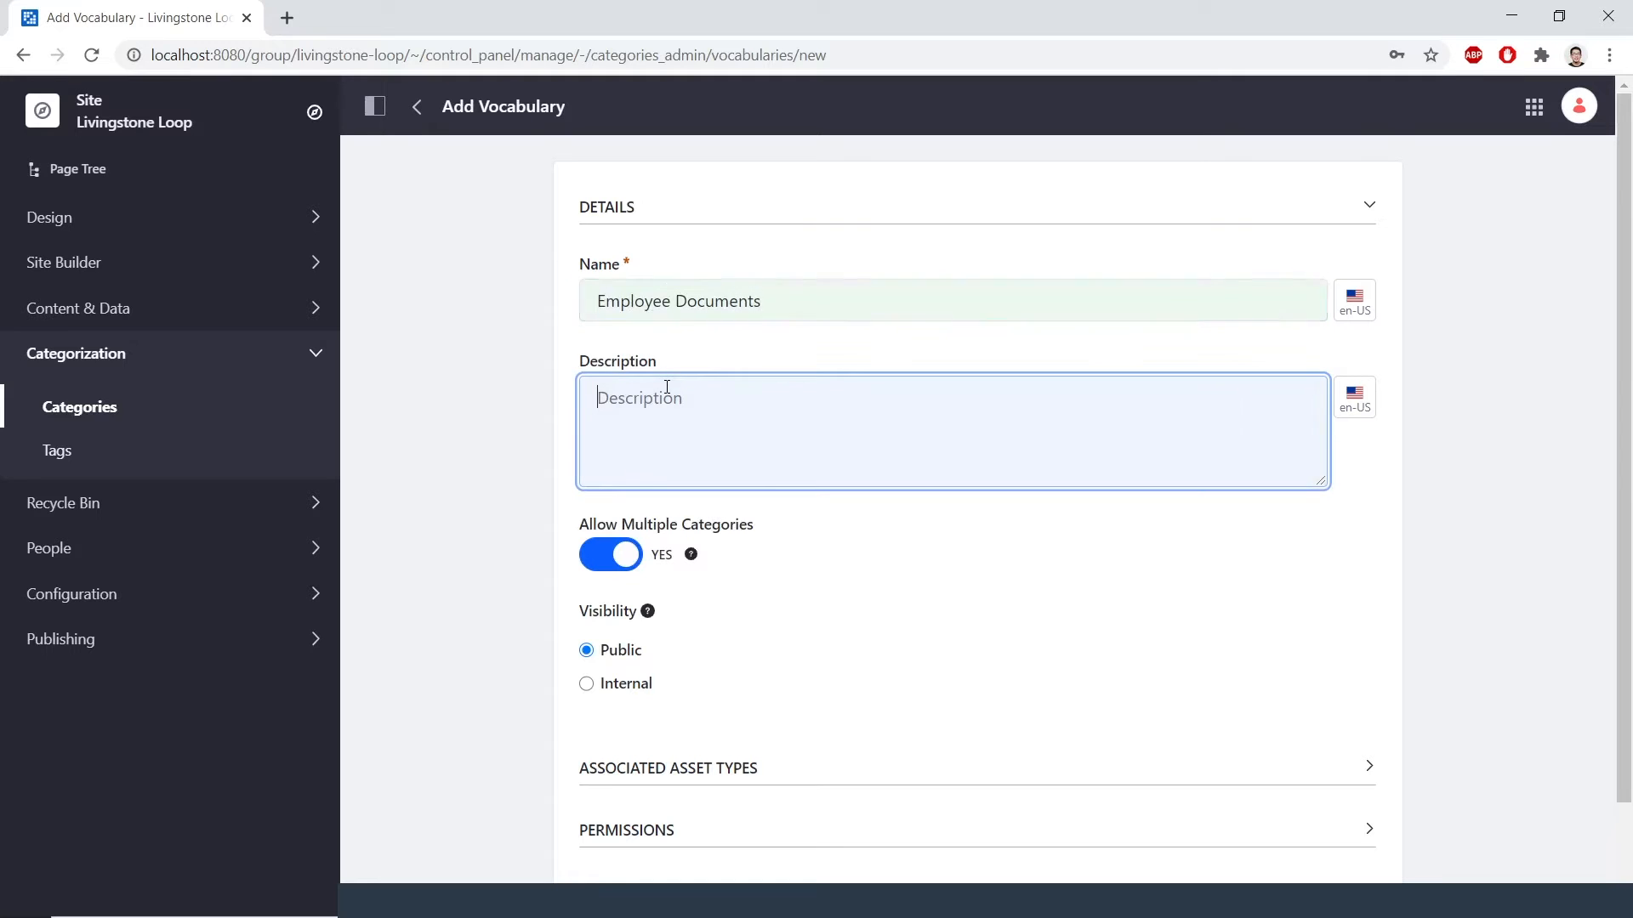
text(The vocabulary for organizing all employee documents)
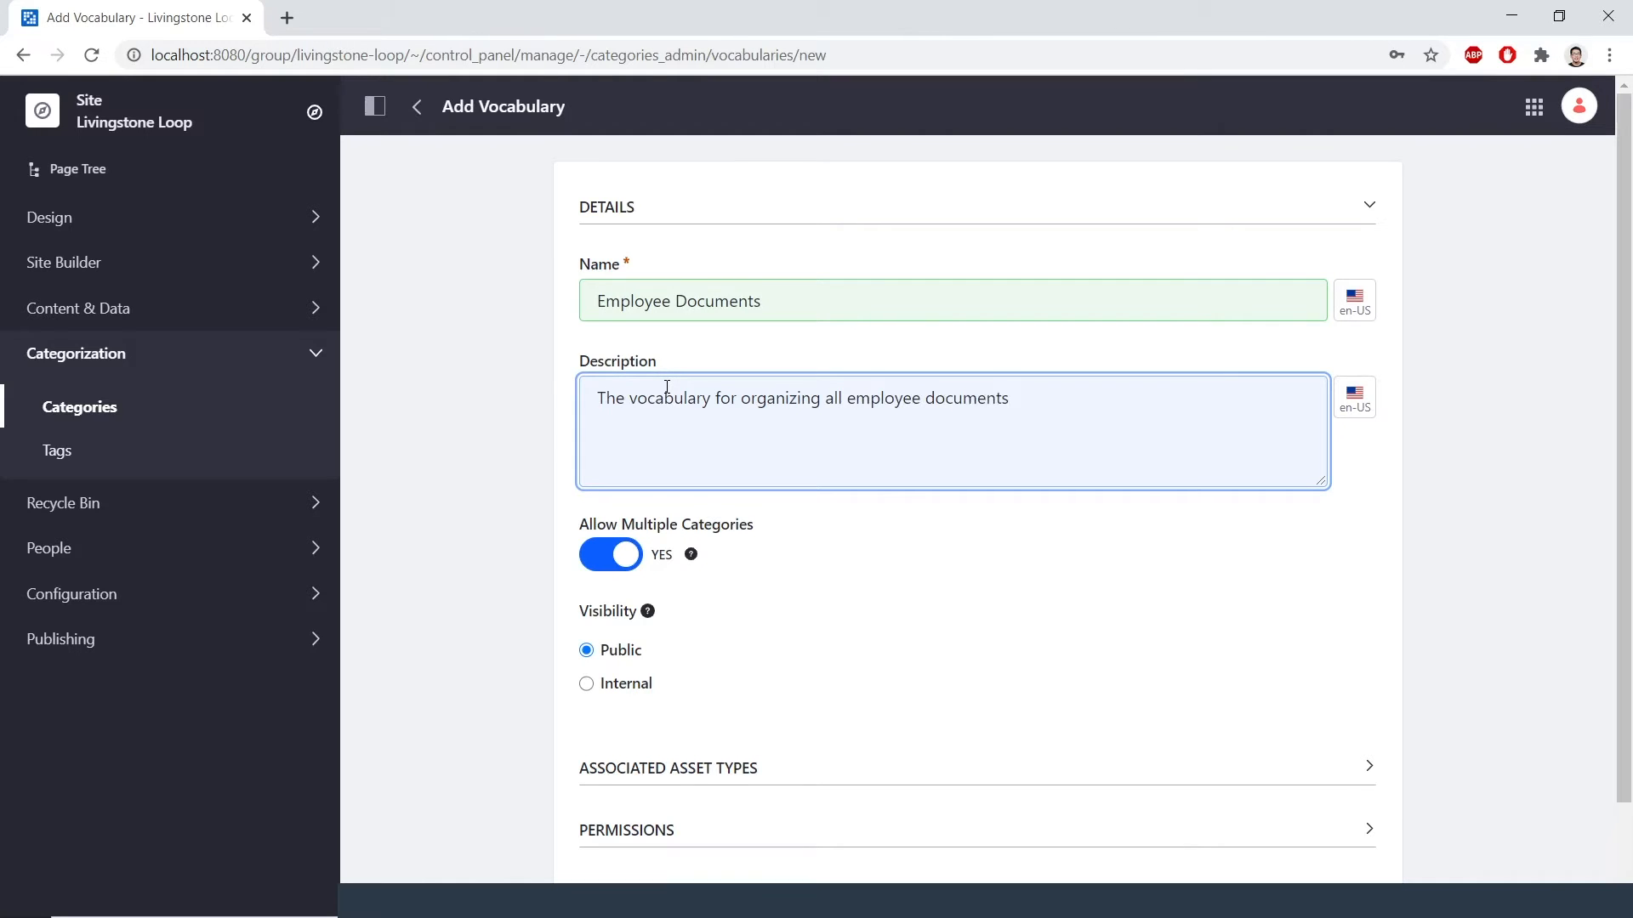
scroll(693, 484, down, 2)
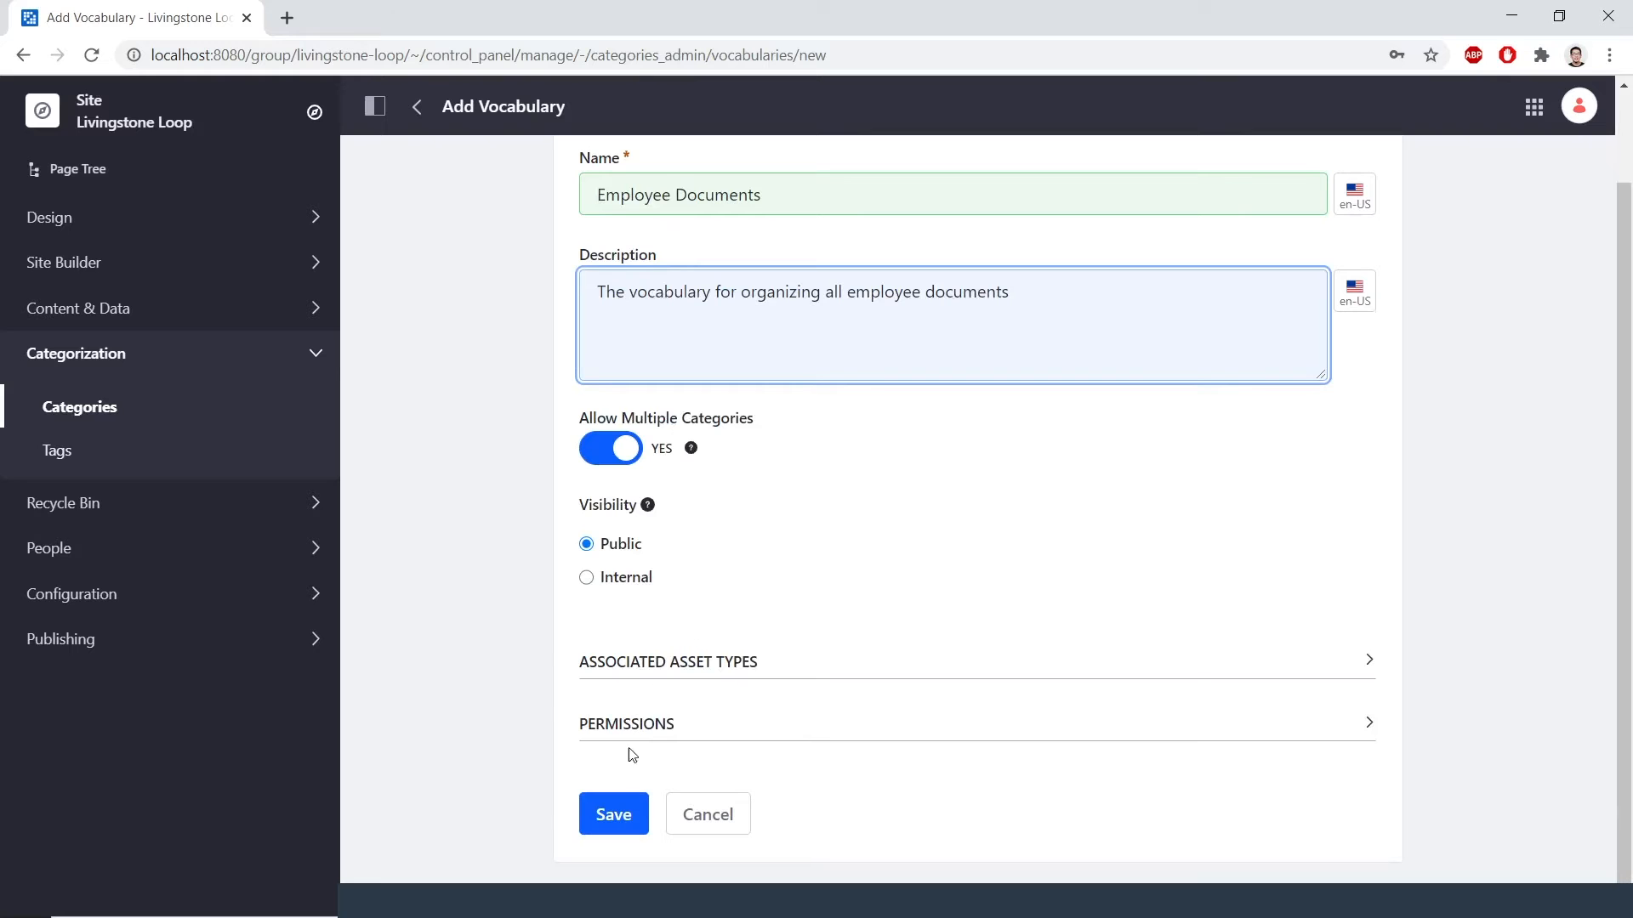
click(621, 808)
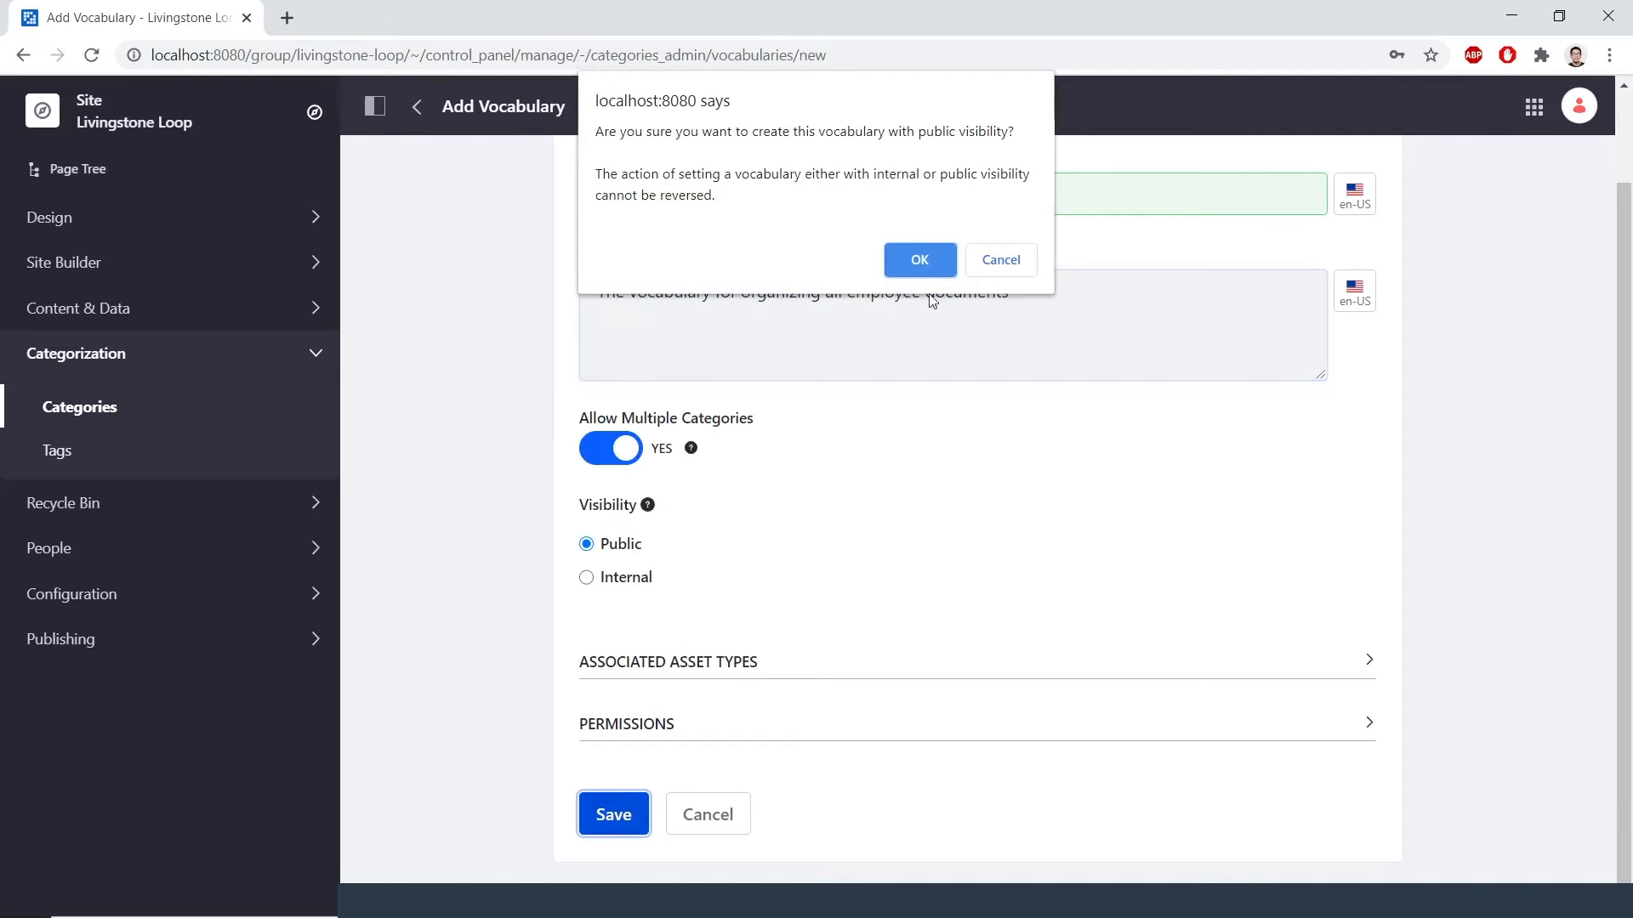
click(931, 260)
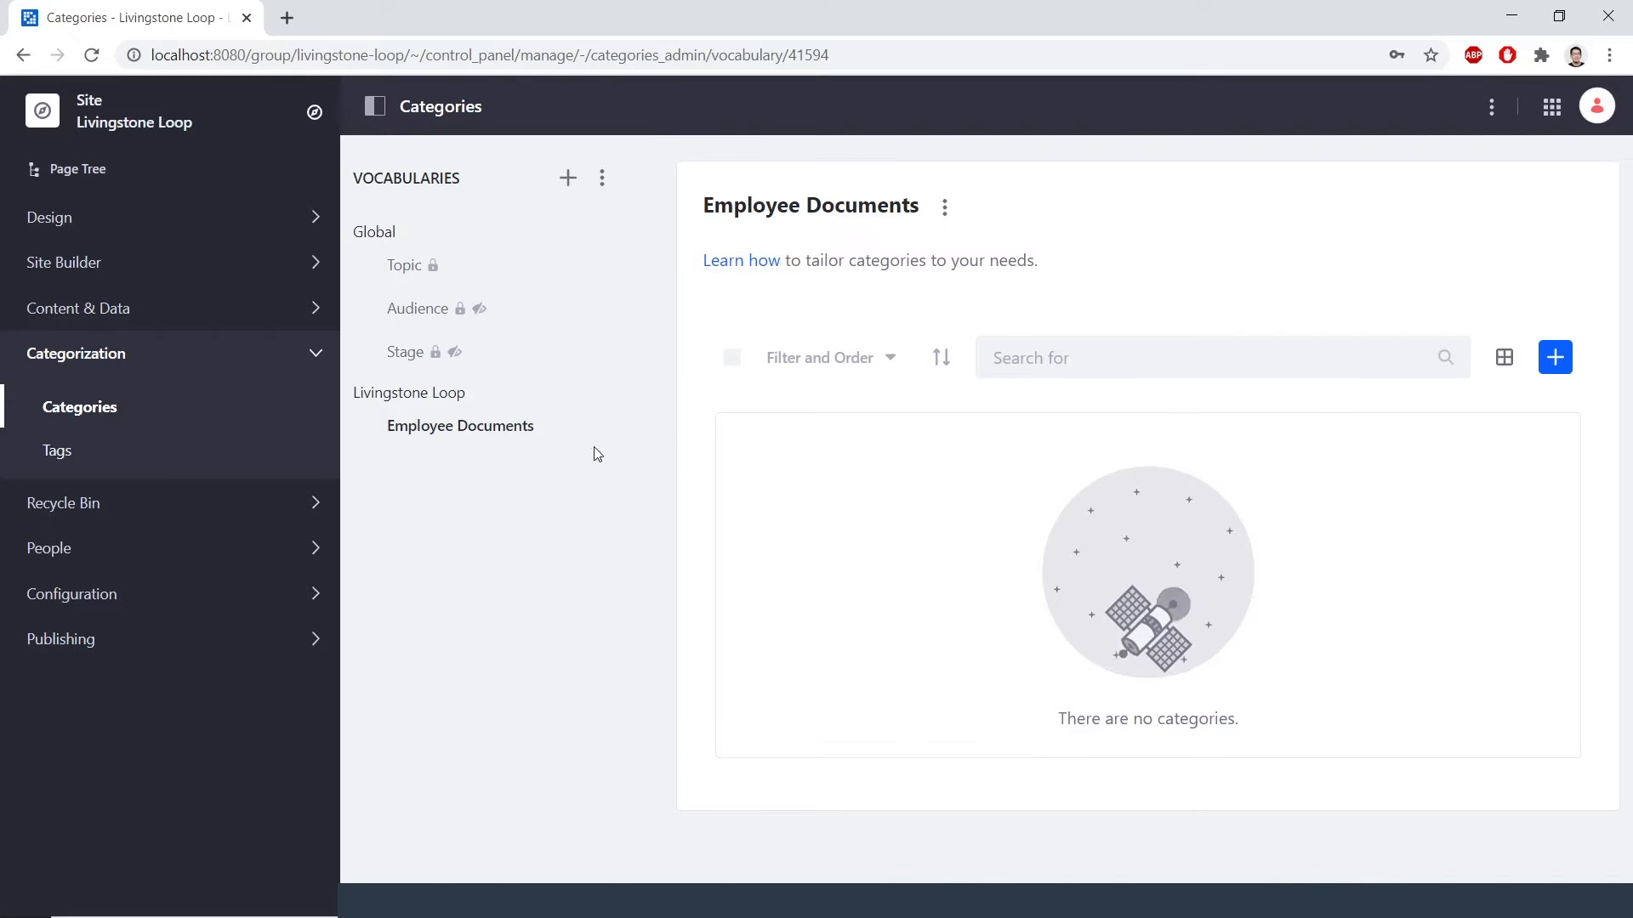
- Add a category named "Employee Records" to the Employee Documents vocabulary
click(538, 436)
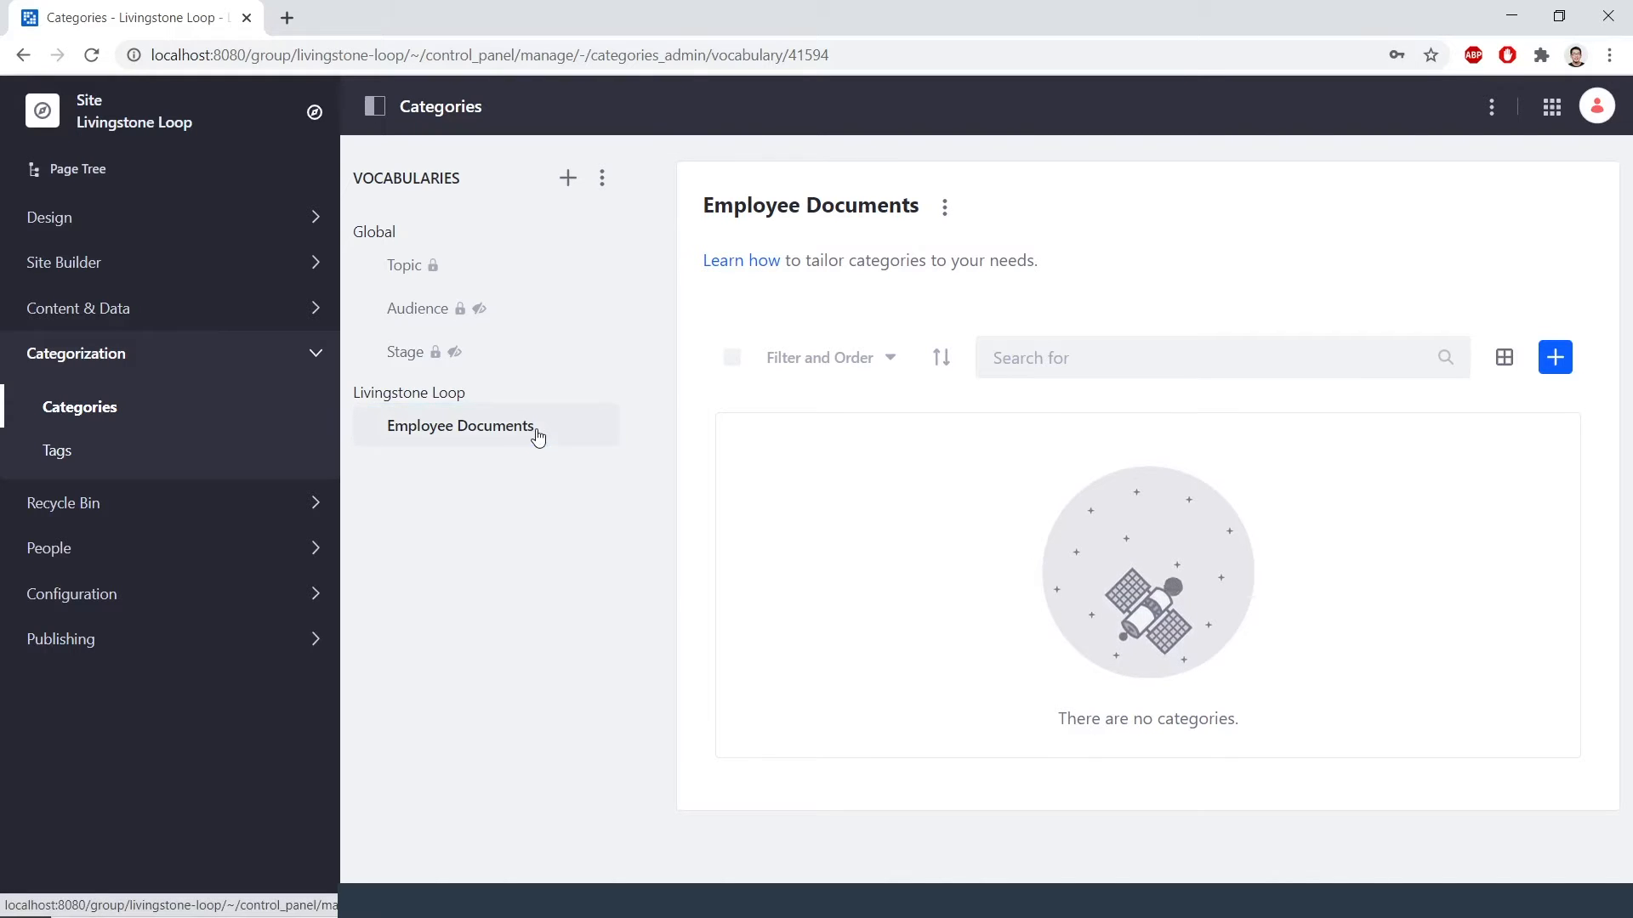
click(1556, 358)
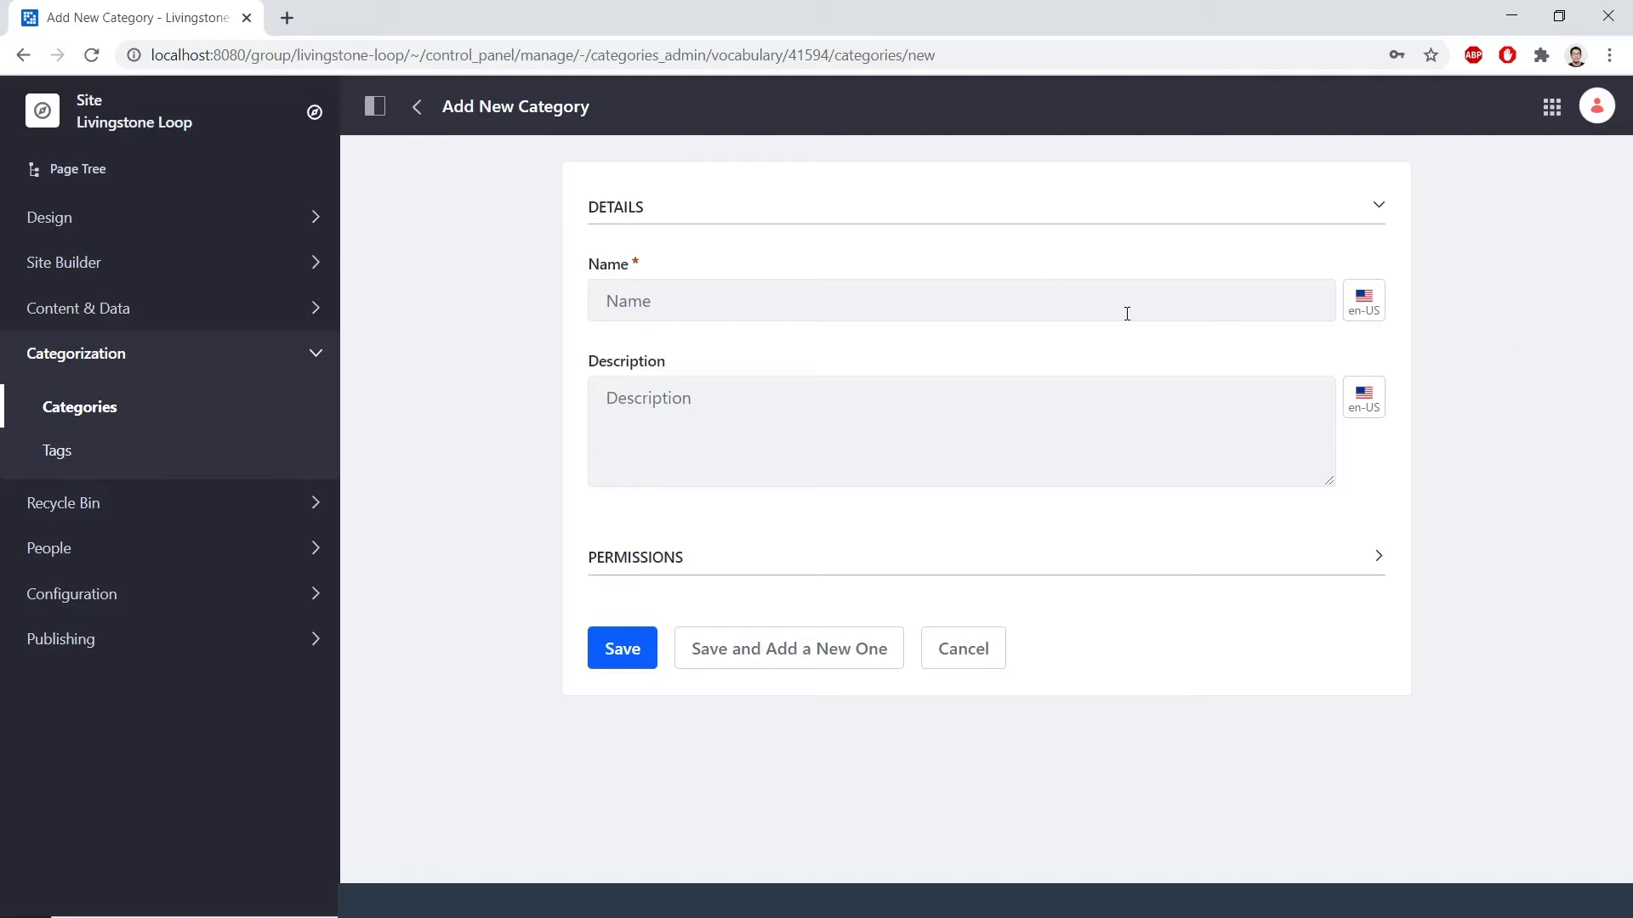
click(989, 306)
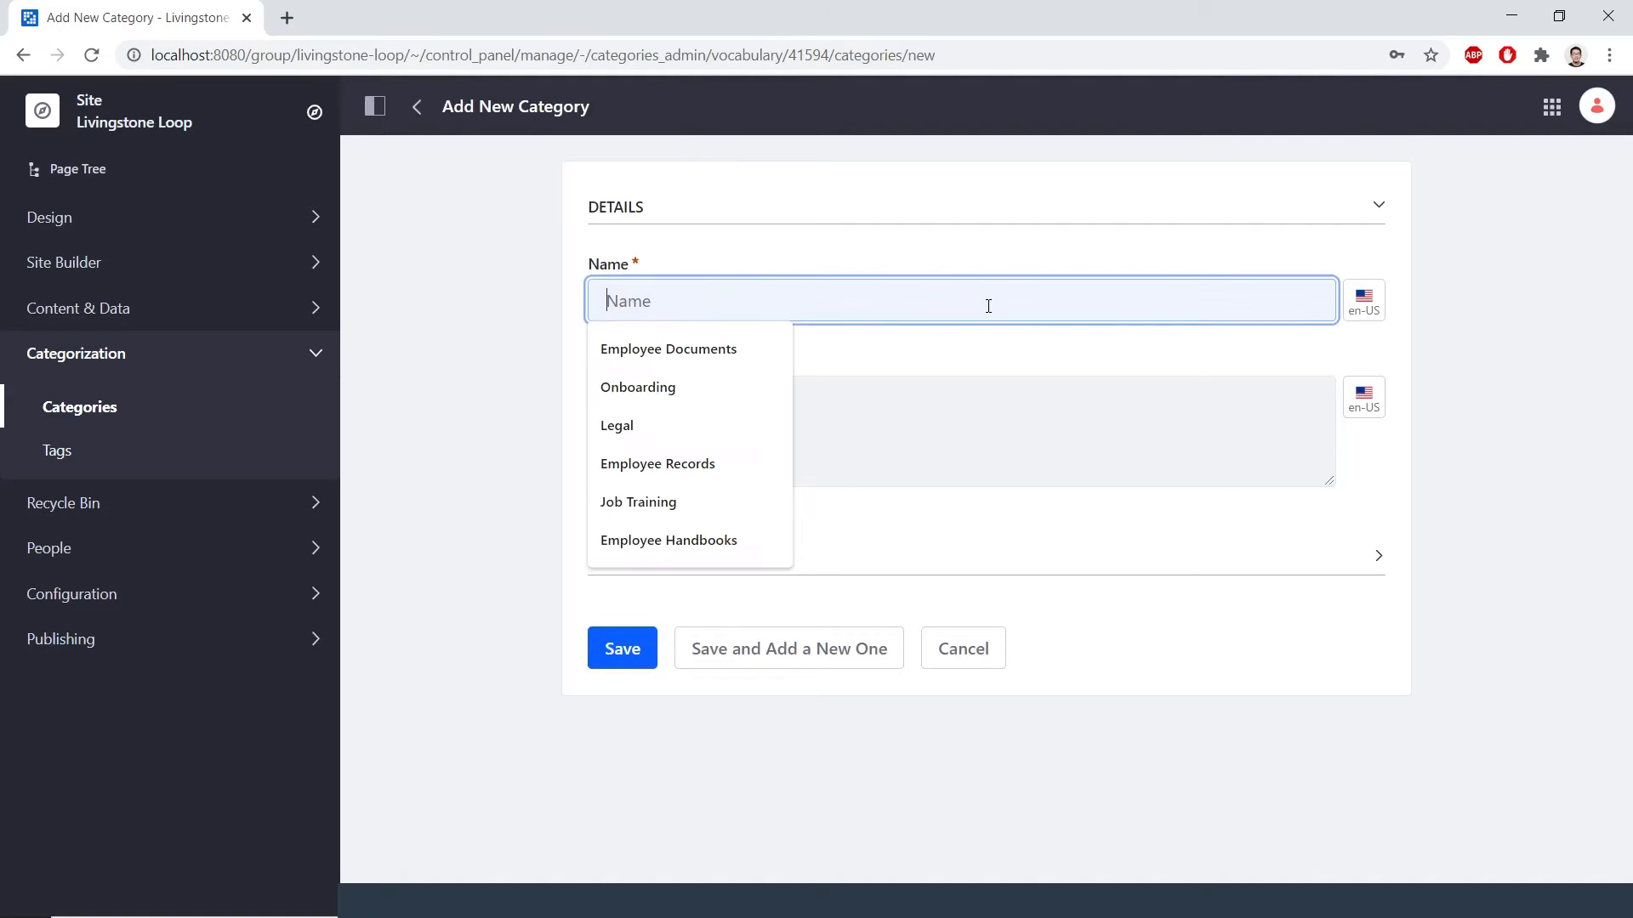
text(Employee)
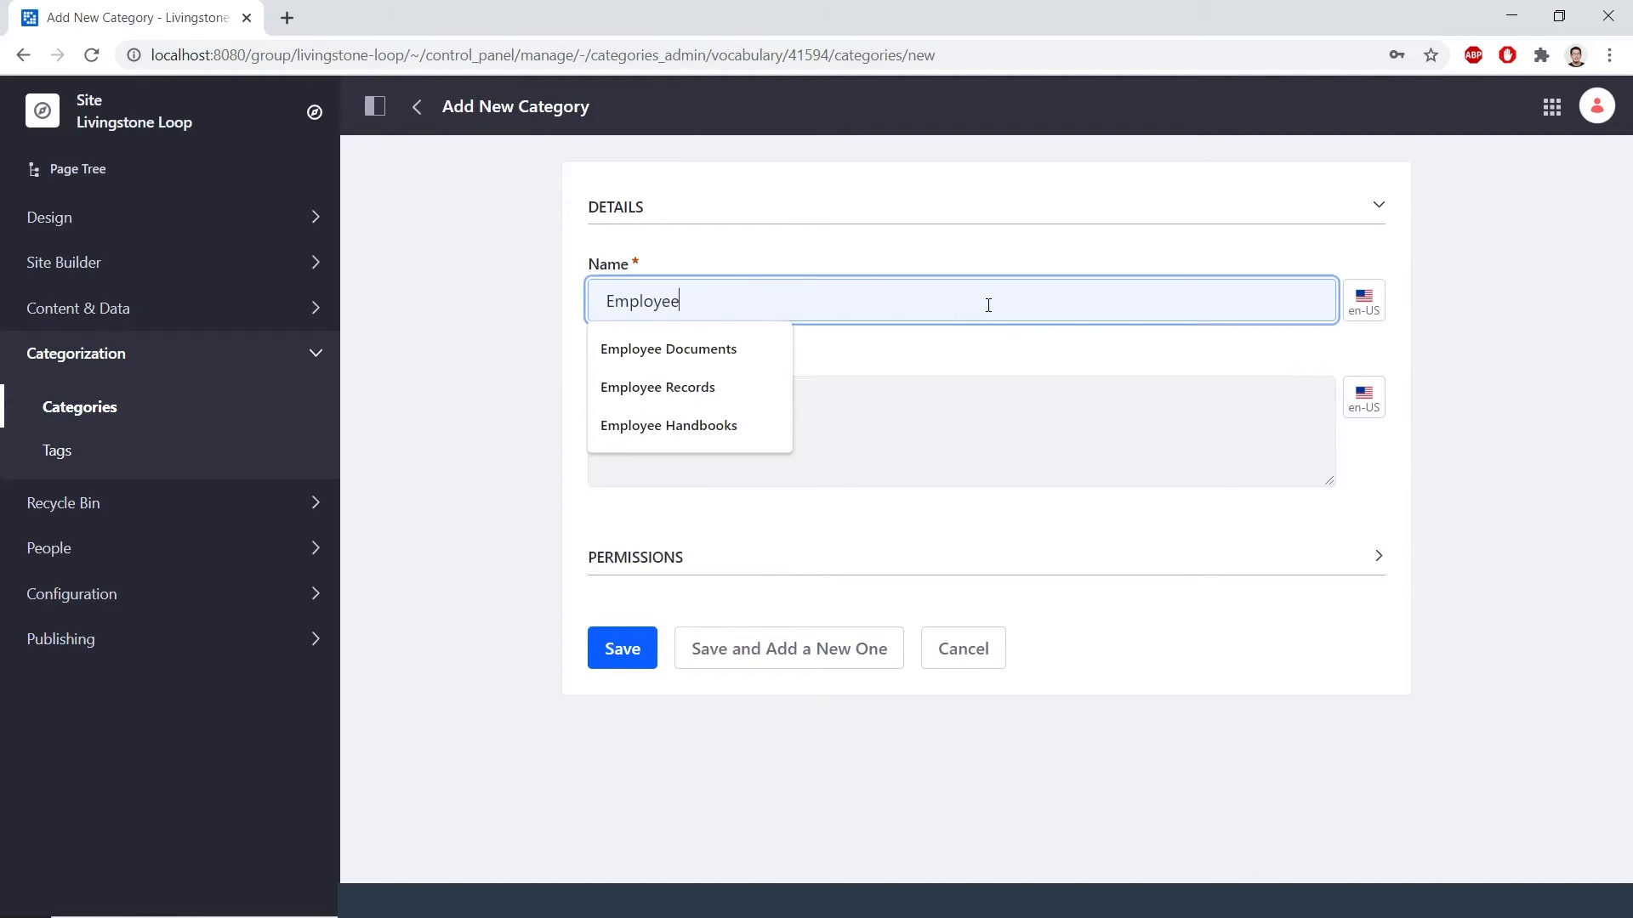
text( Records)
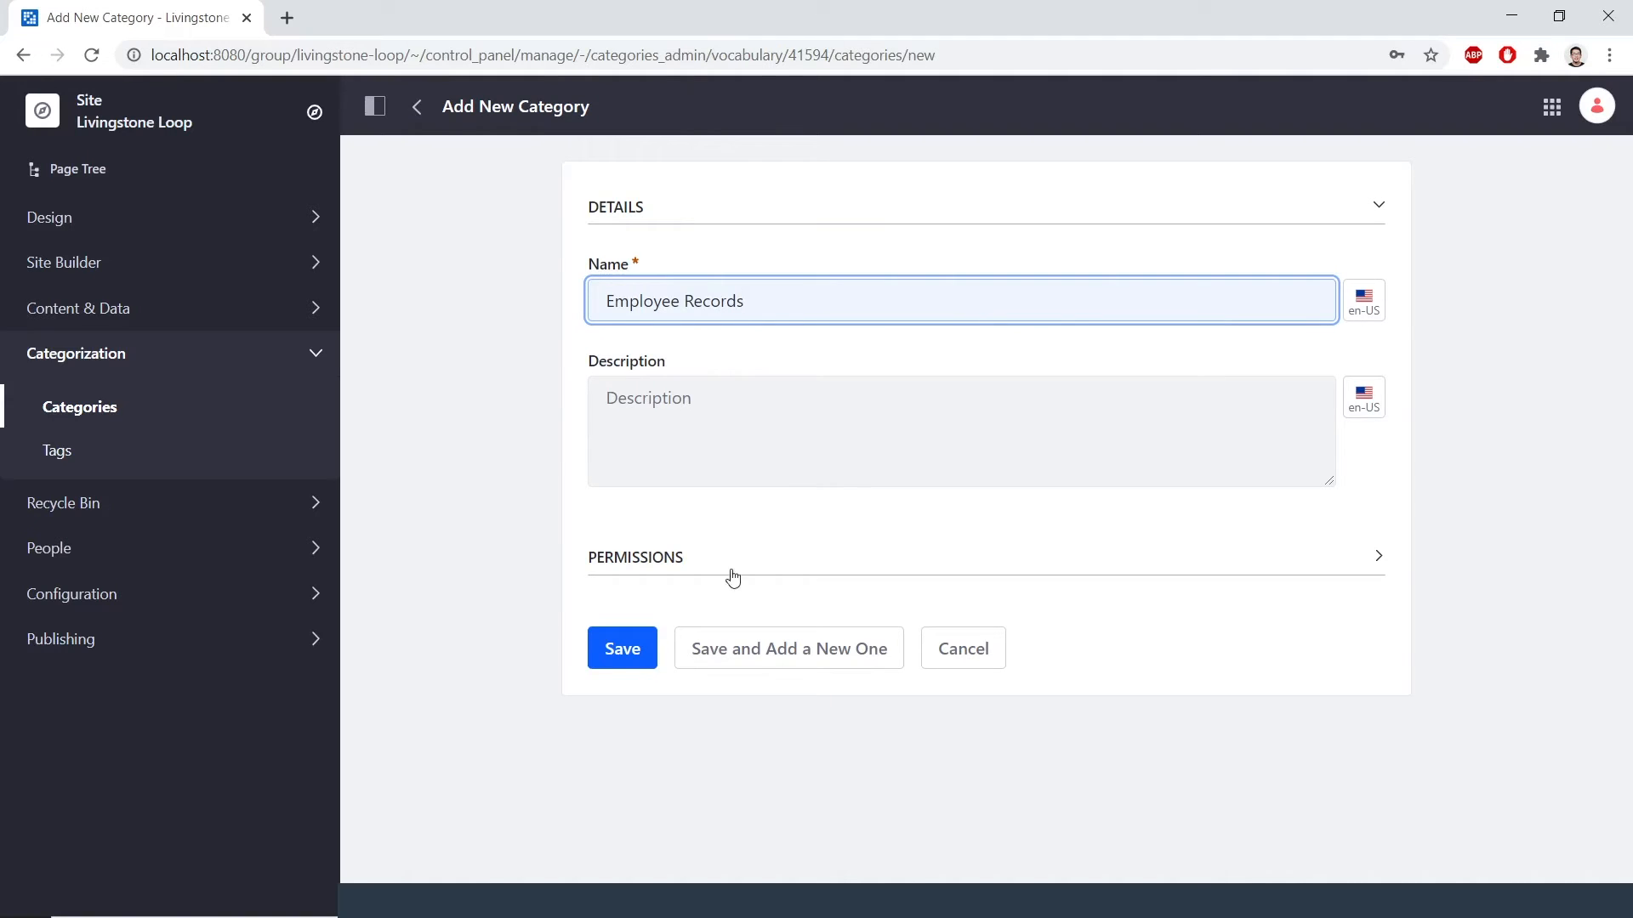
click(643, 652)
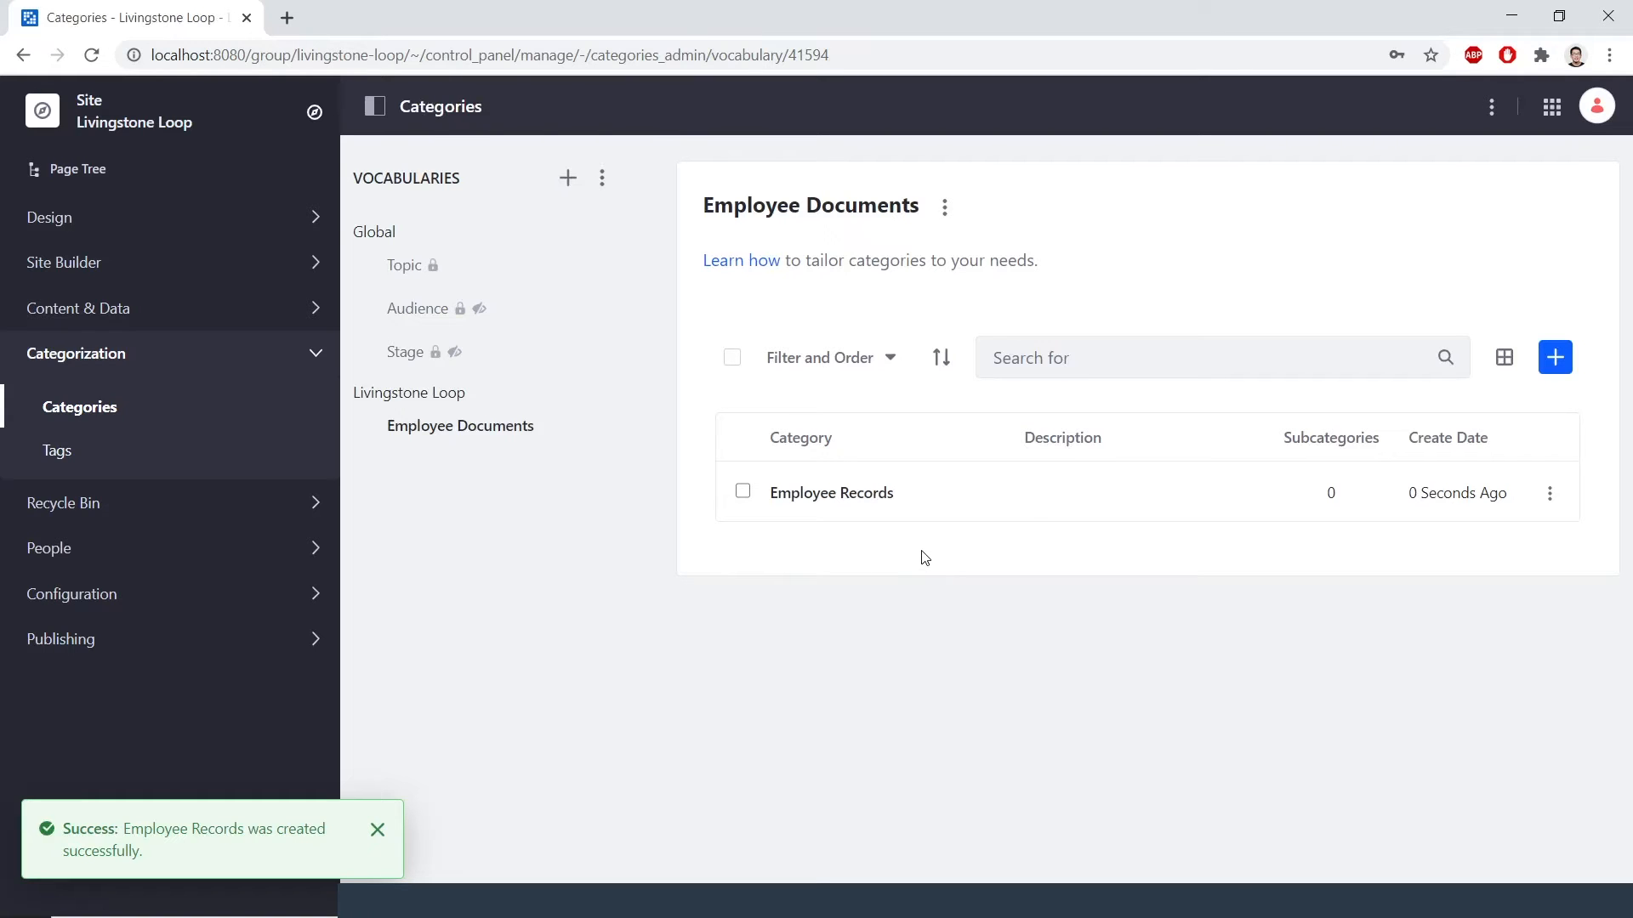
- Add a category named "Onboarding" to the Employee Documents vocabulary and continue with another new category
click(1567, 375)
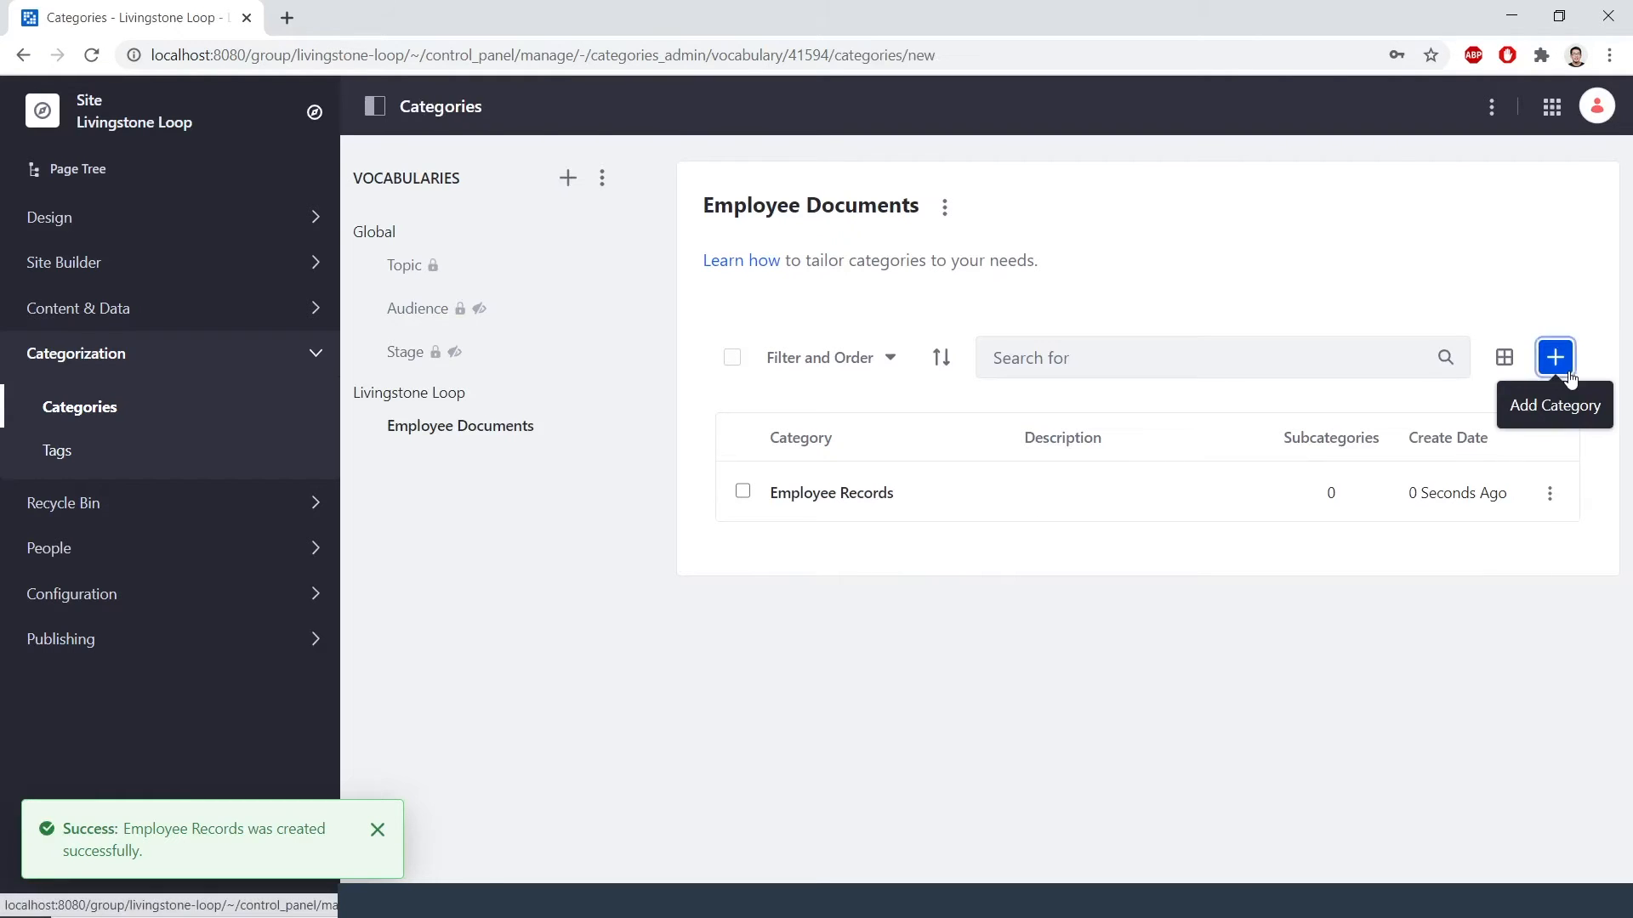
click(1056, 308)
text(Onboarding)
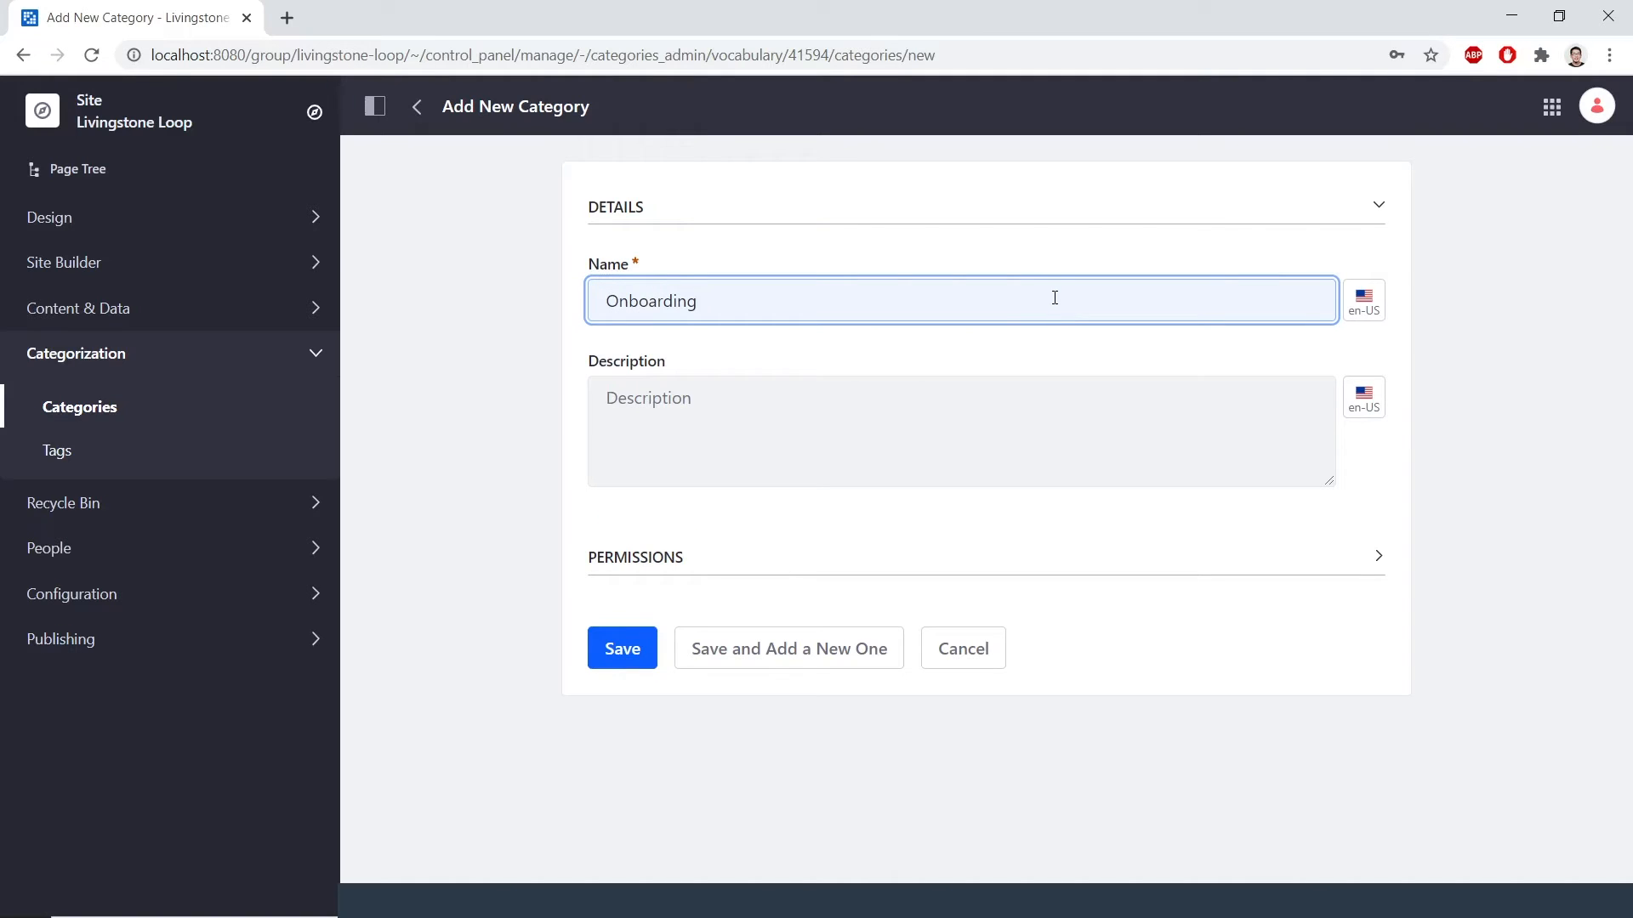
click(803, 660)
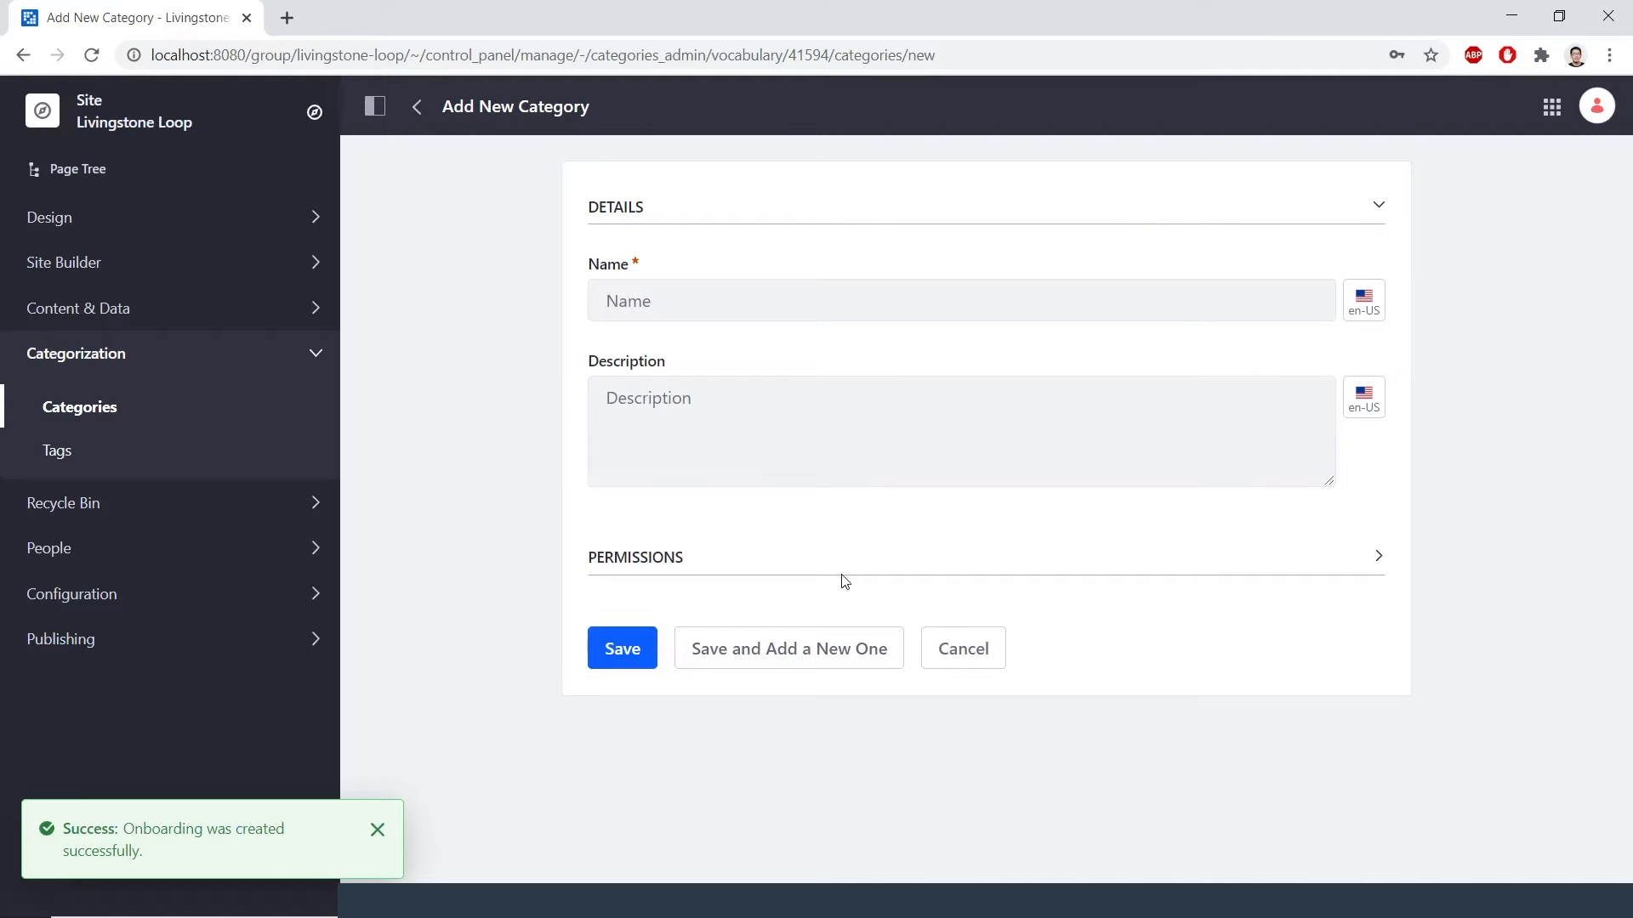
- Name the new category "Legal" and save it to the Employee Documents vocabulary
click(770, 307)
text(Legal)
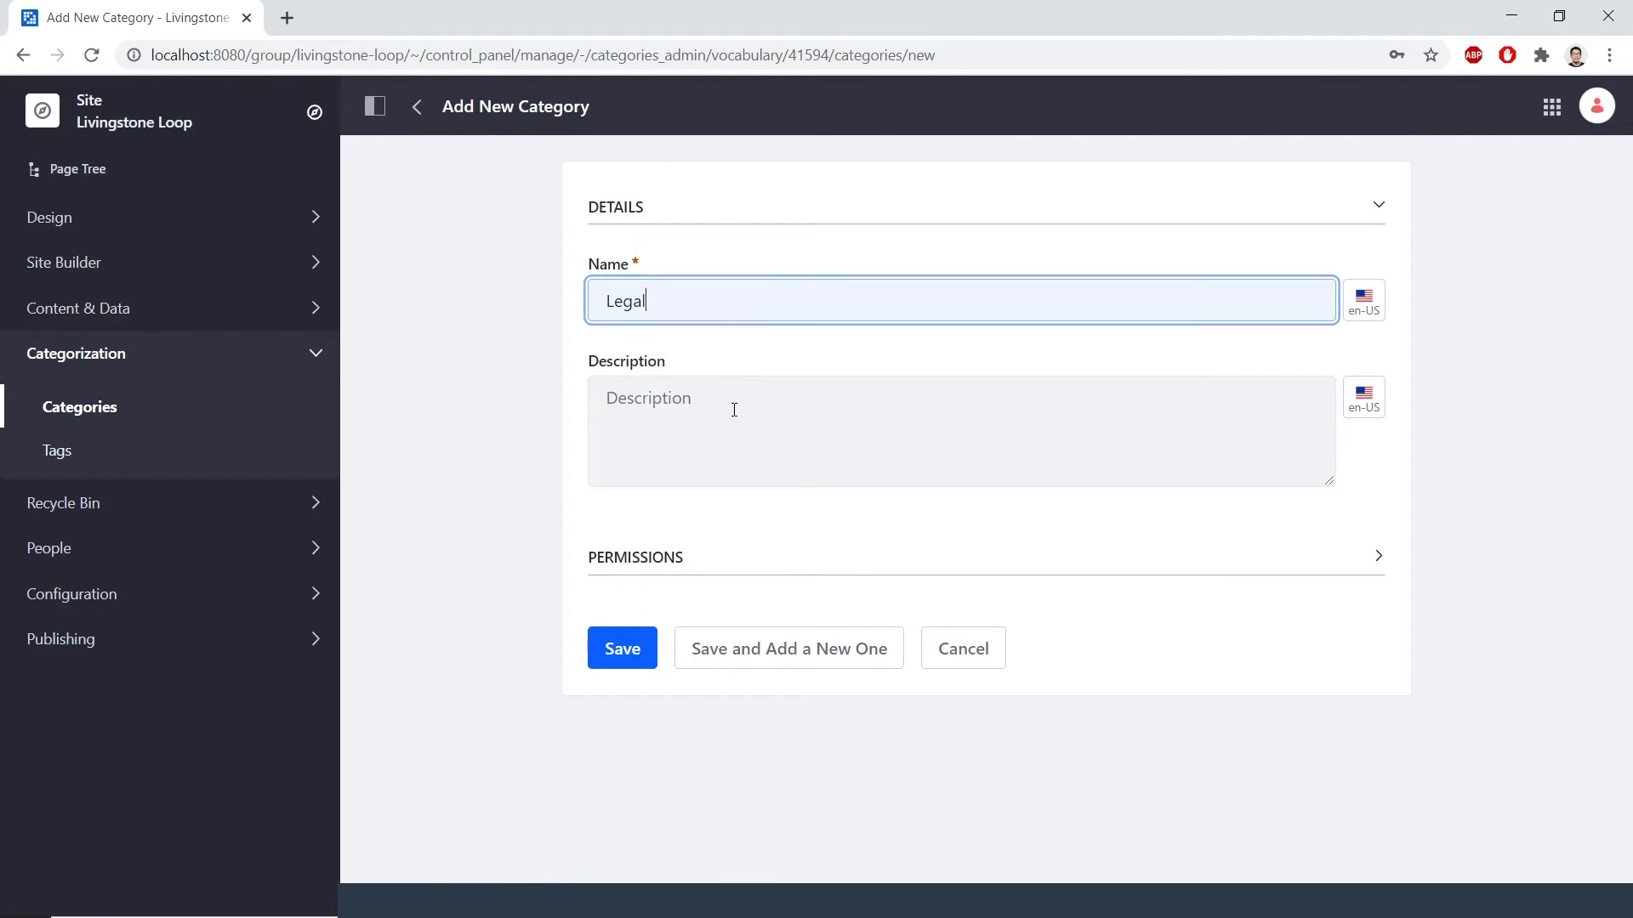
click(638, 648)
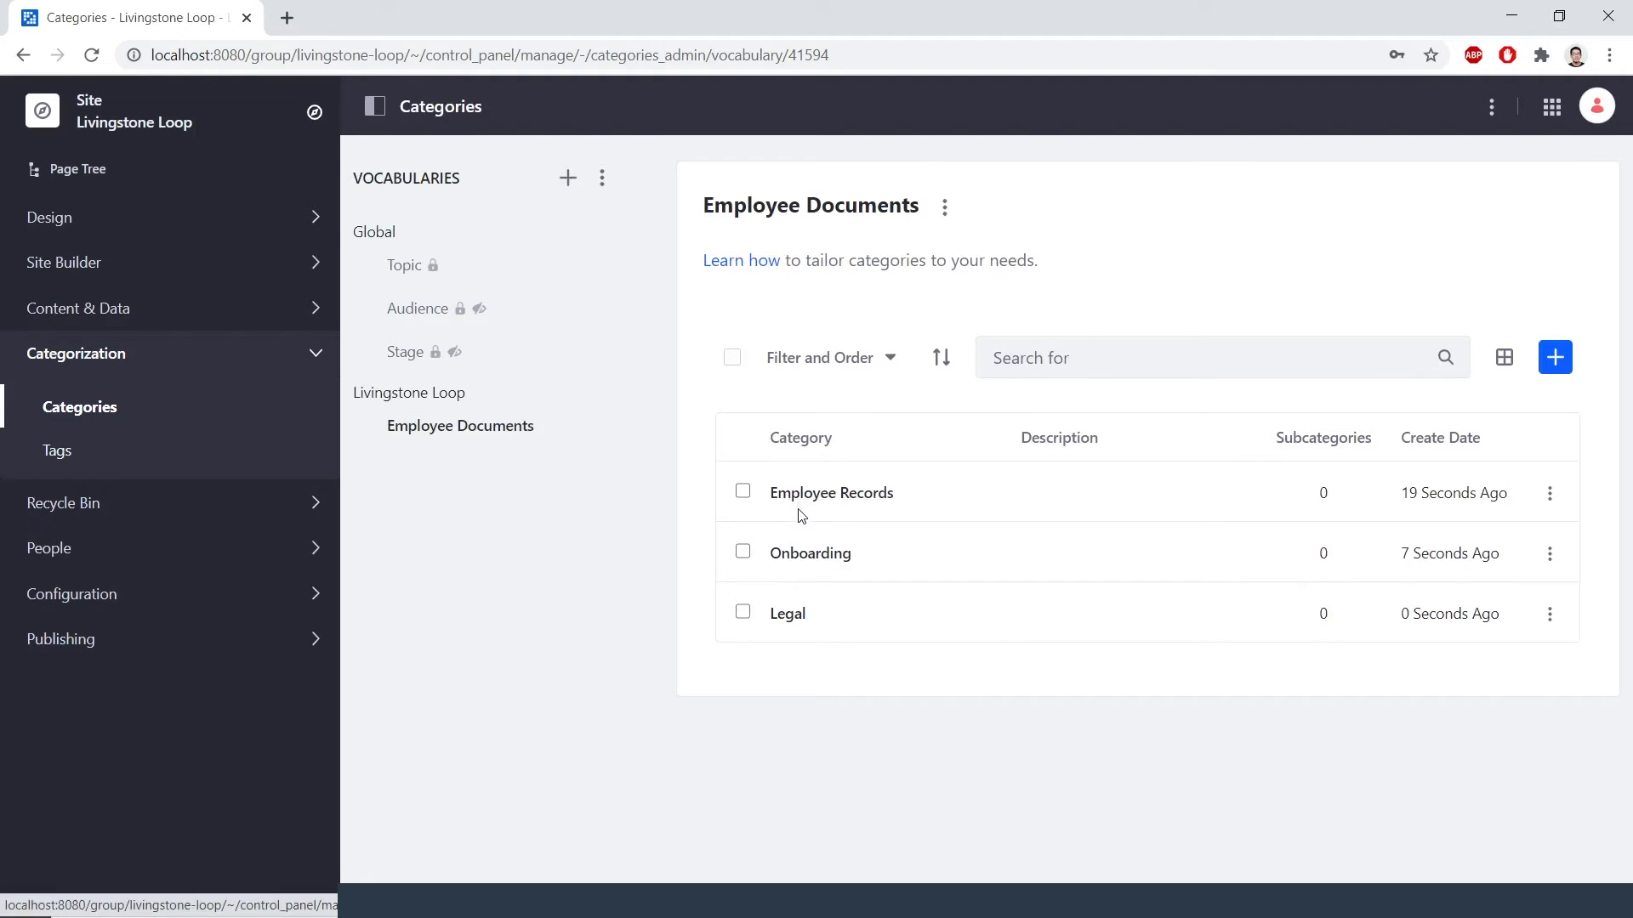
- Add a subcategory named "Employee Handbooks" under the Onboarding category and continue with another new subcategory
click(805, 557)
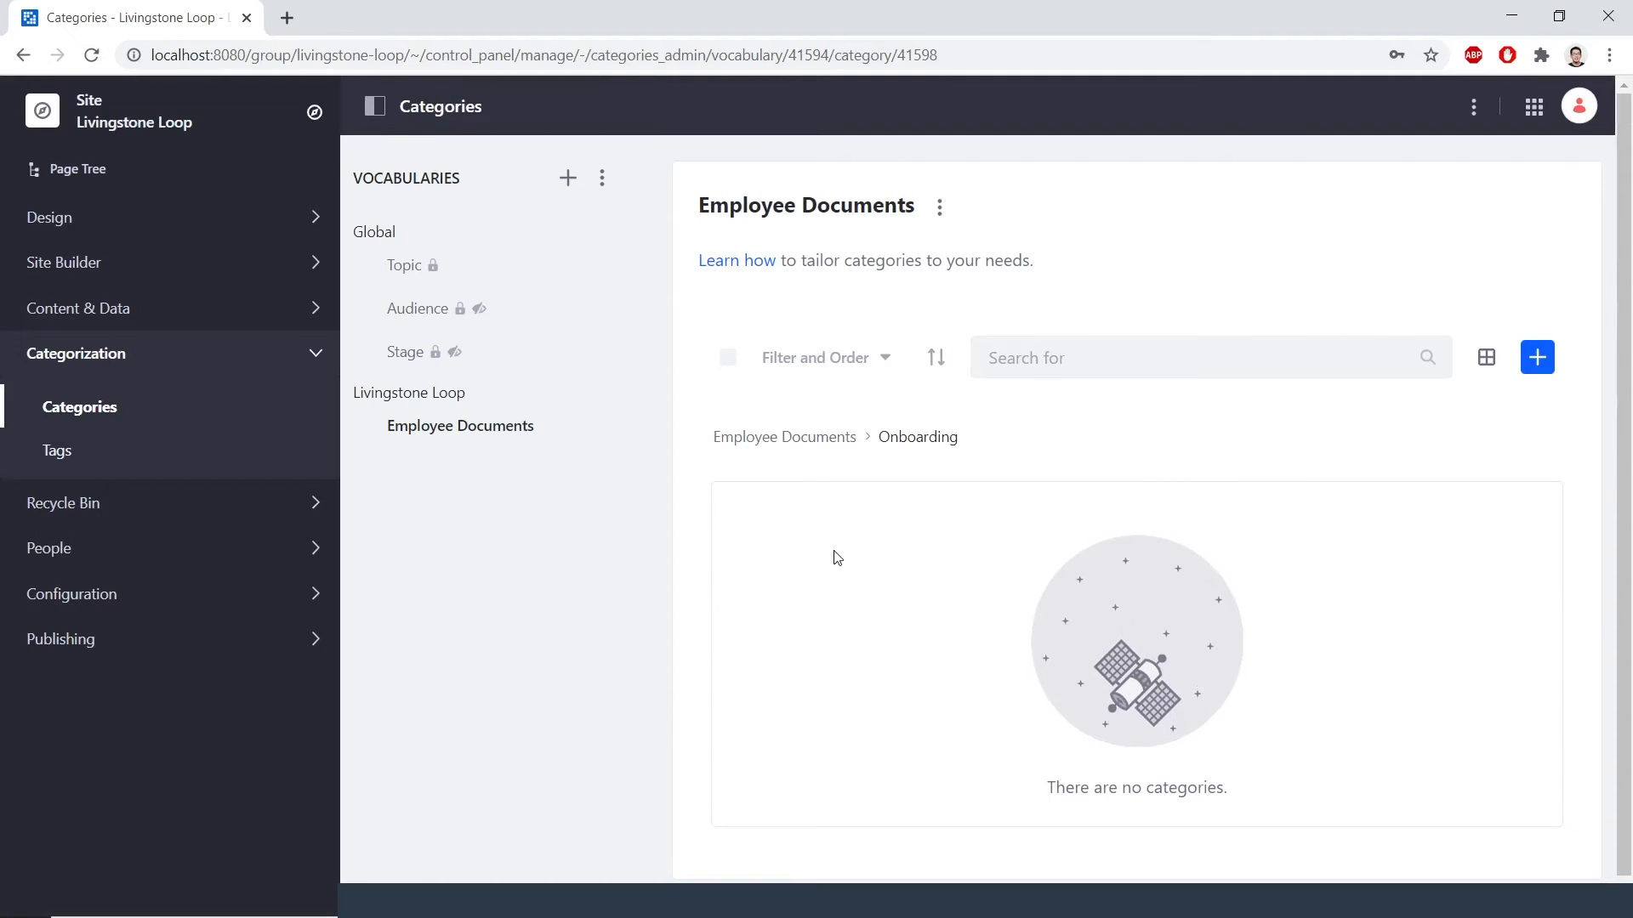
click(1535, 367)
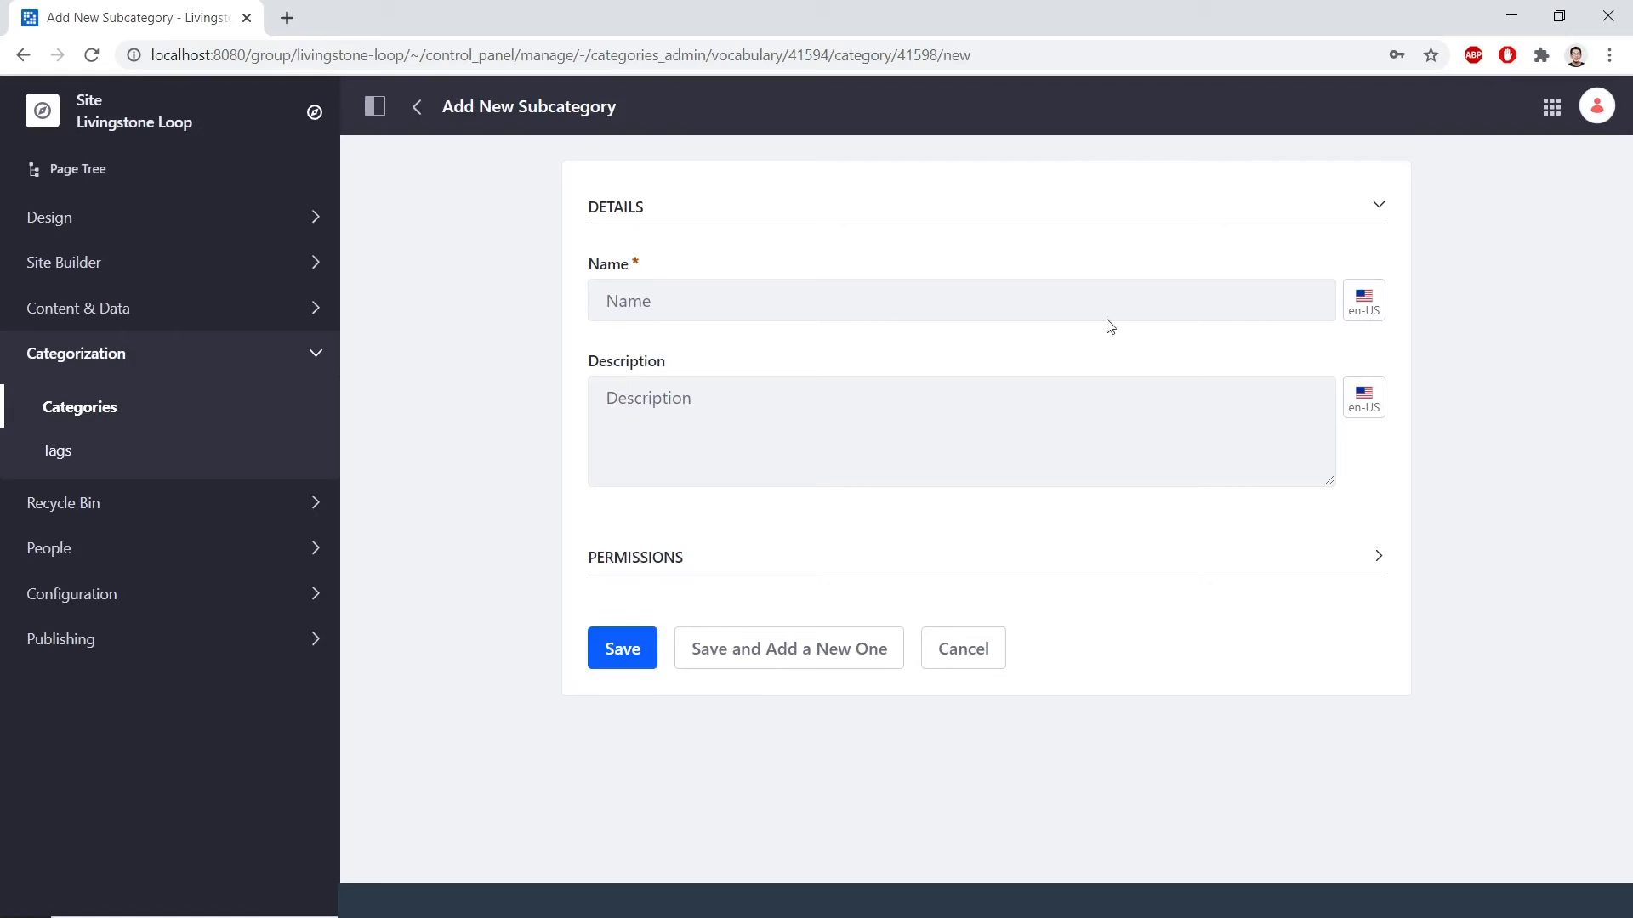
click(935, 298)
text(Empl)
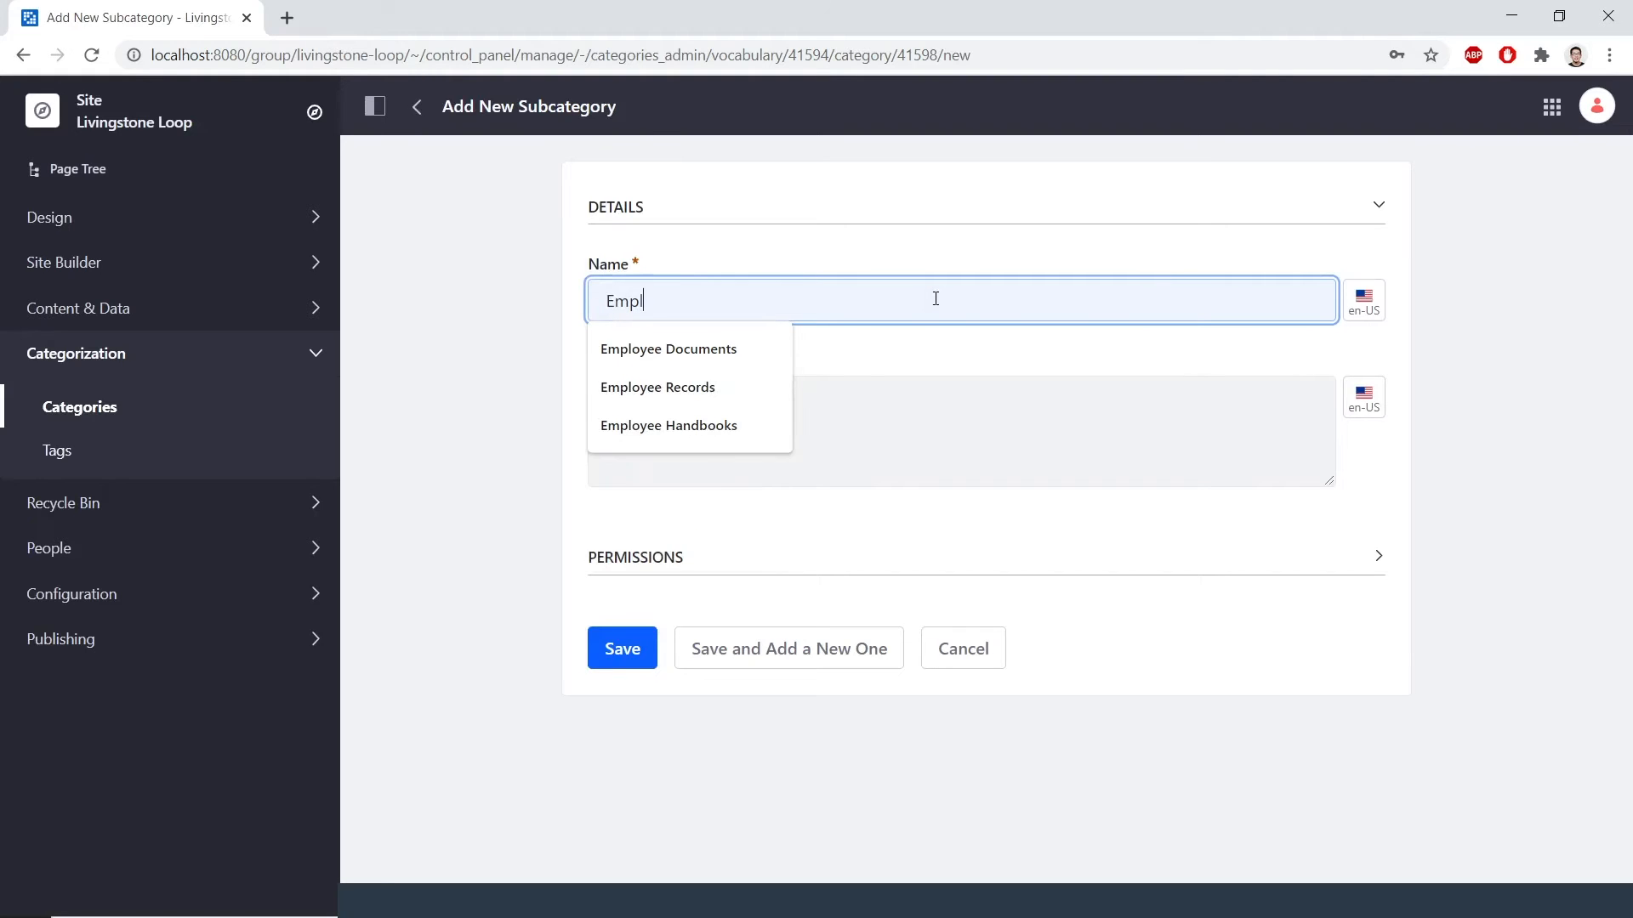
text(oyee Handbooks)
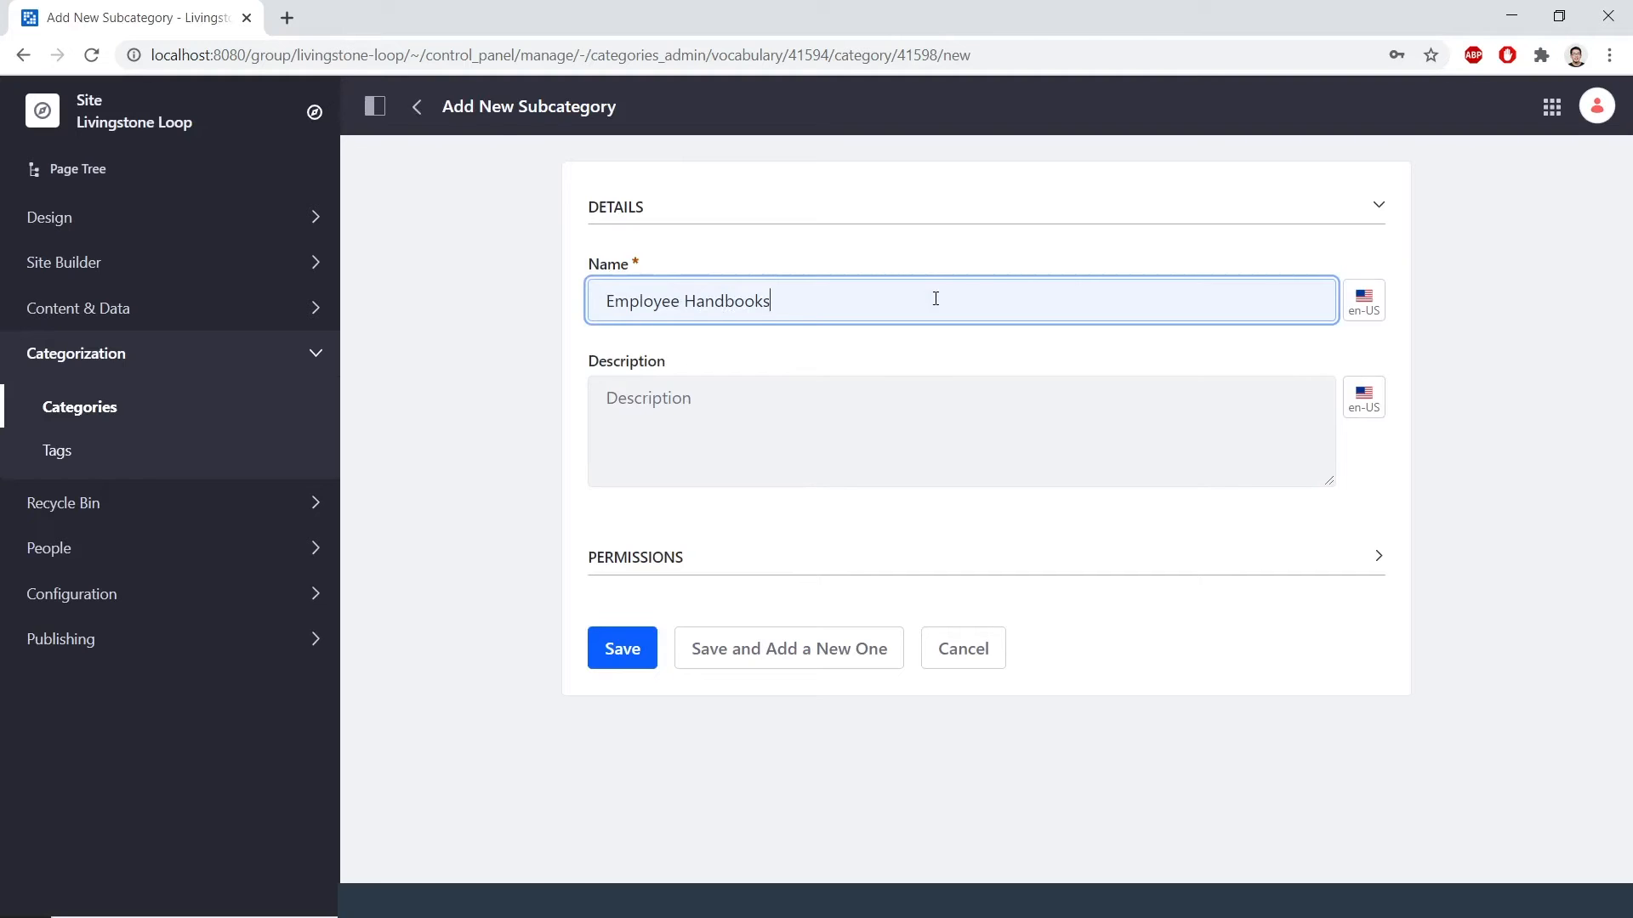
click(831, 648)
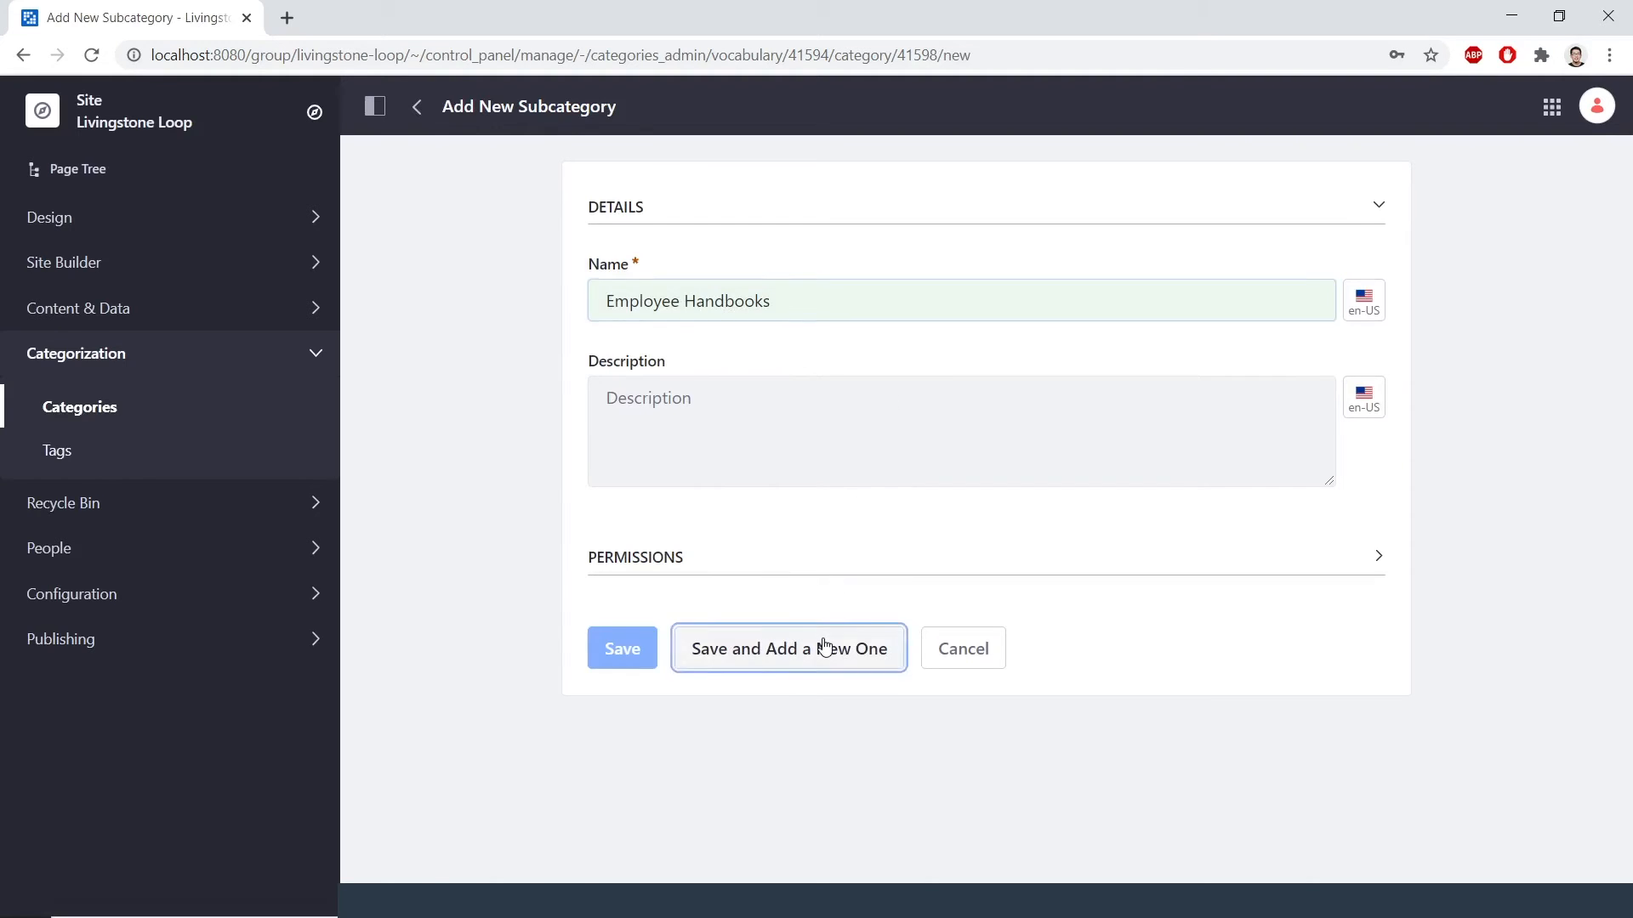
- Name the new Onboarding subcategory "Job Training" and save it
click(861, 308)
text(Job T)
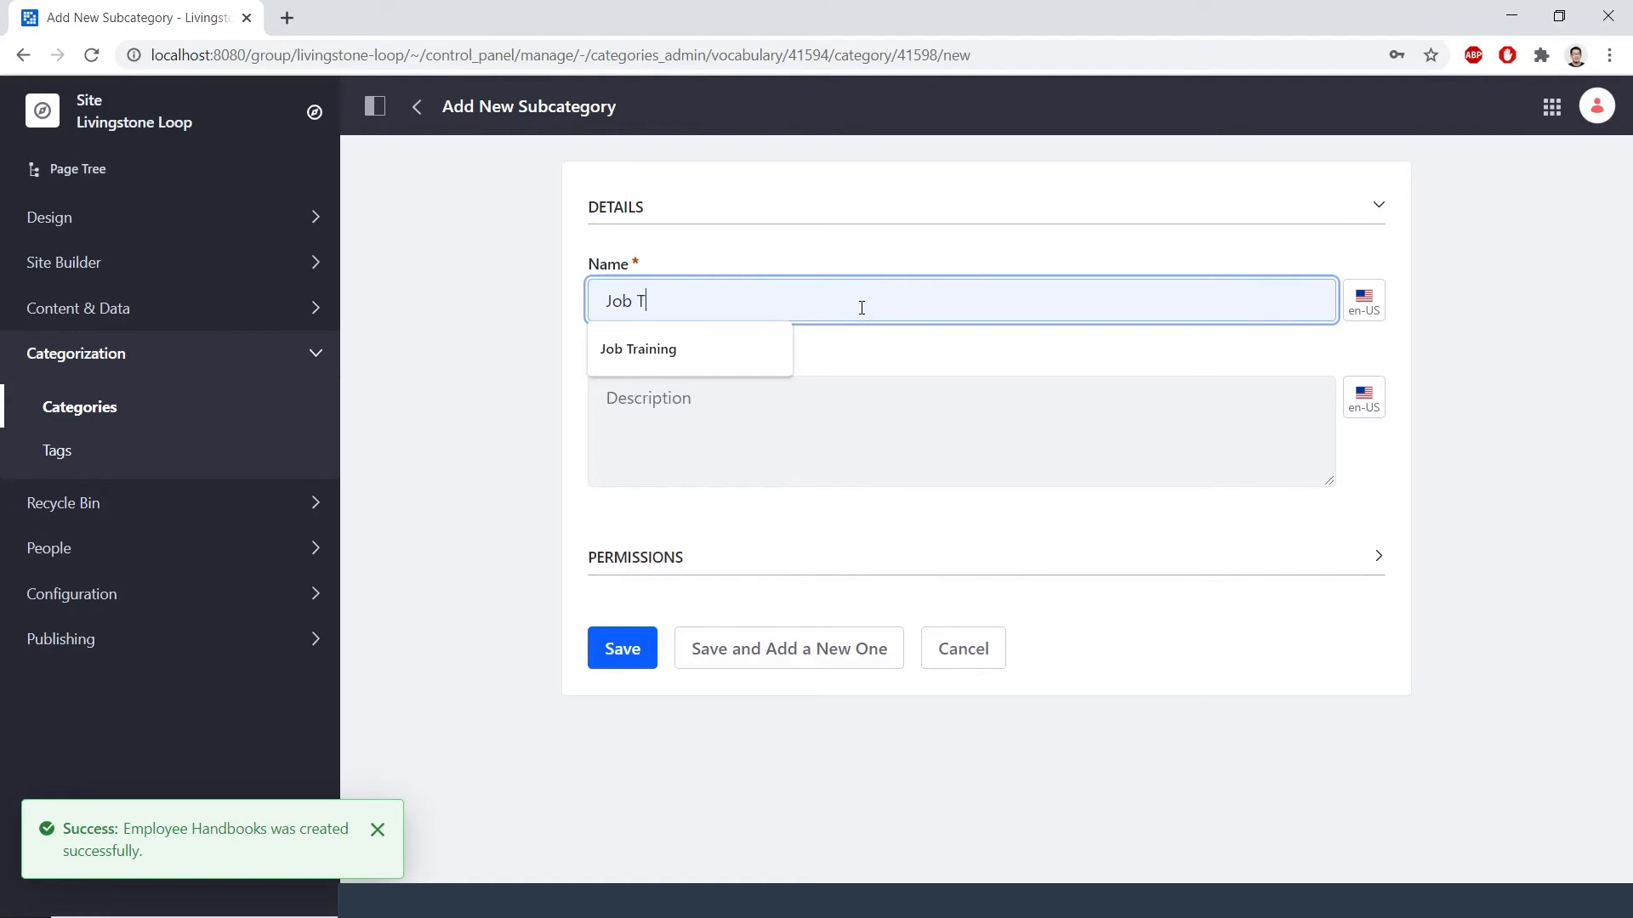
text(raining)
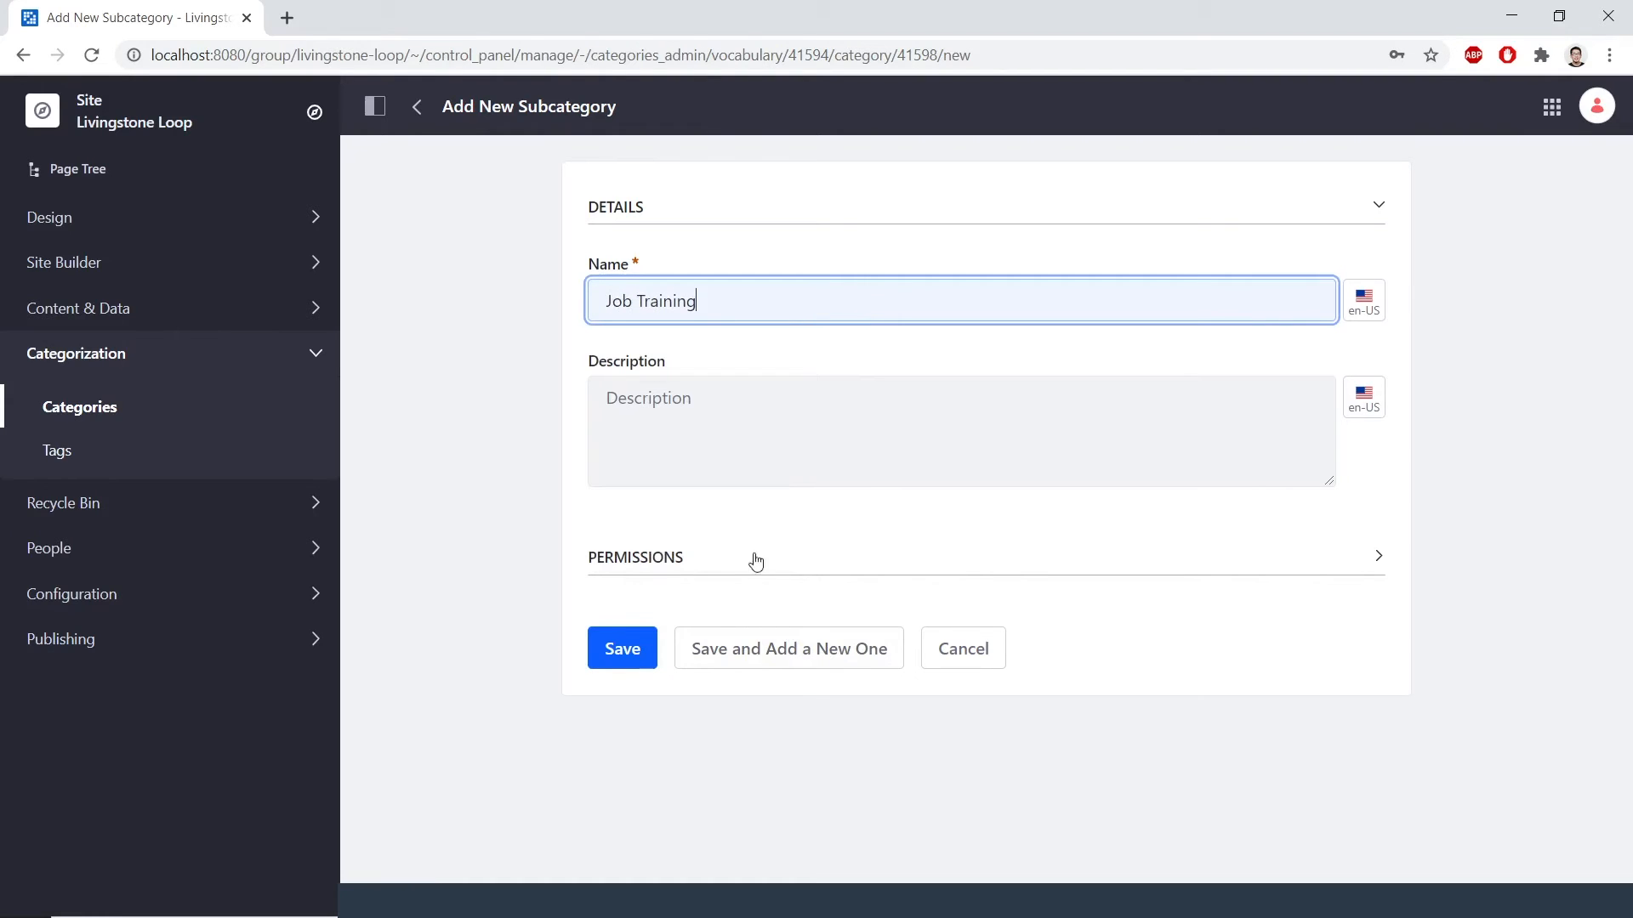
click(616, 671)
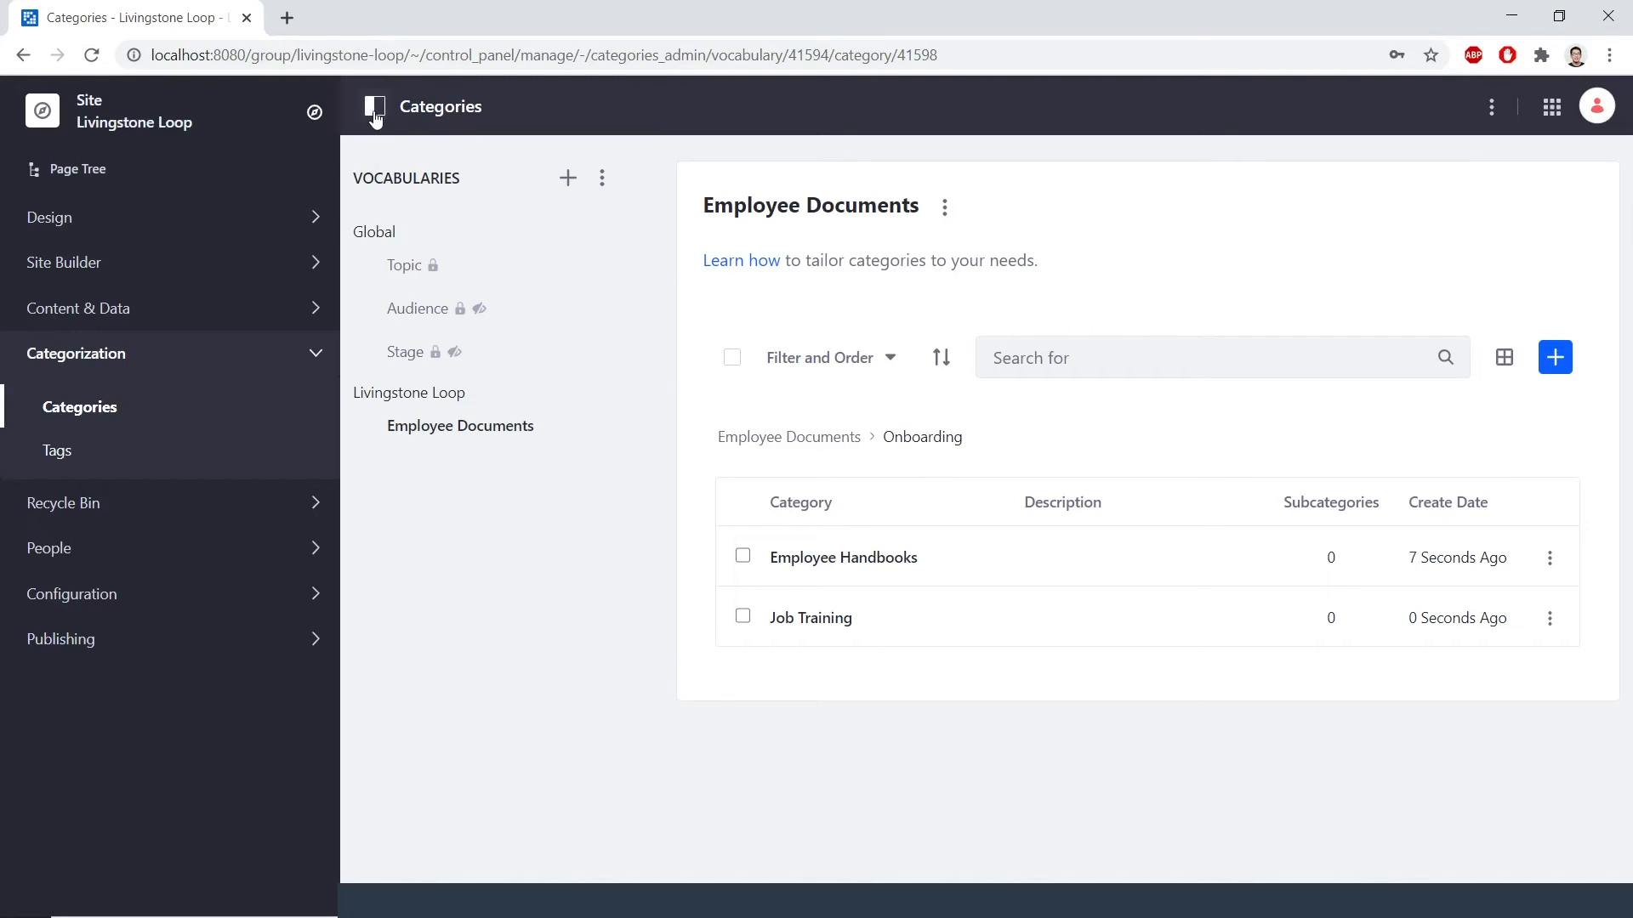
- Open the existing employee record in the site's Documents and Media for editing
click(185, 309)
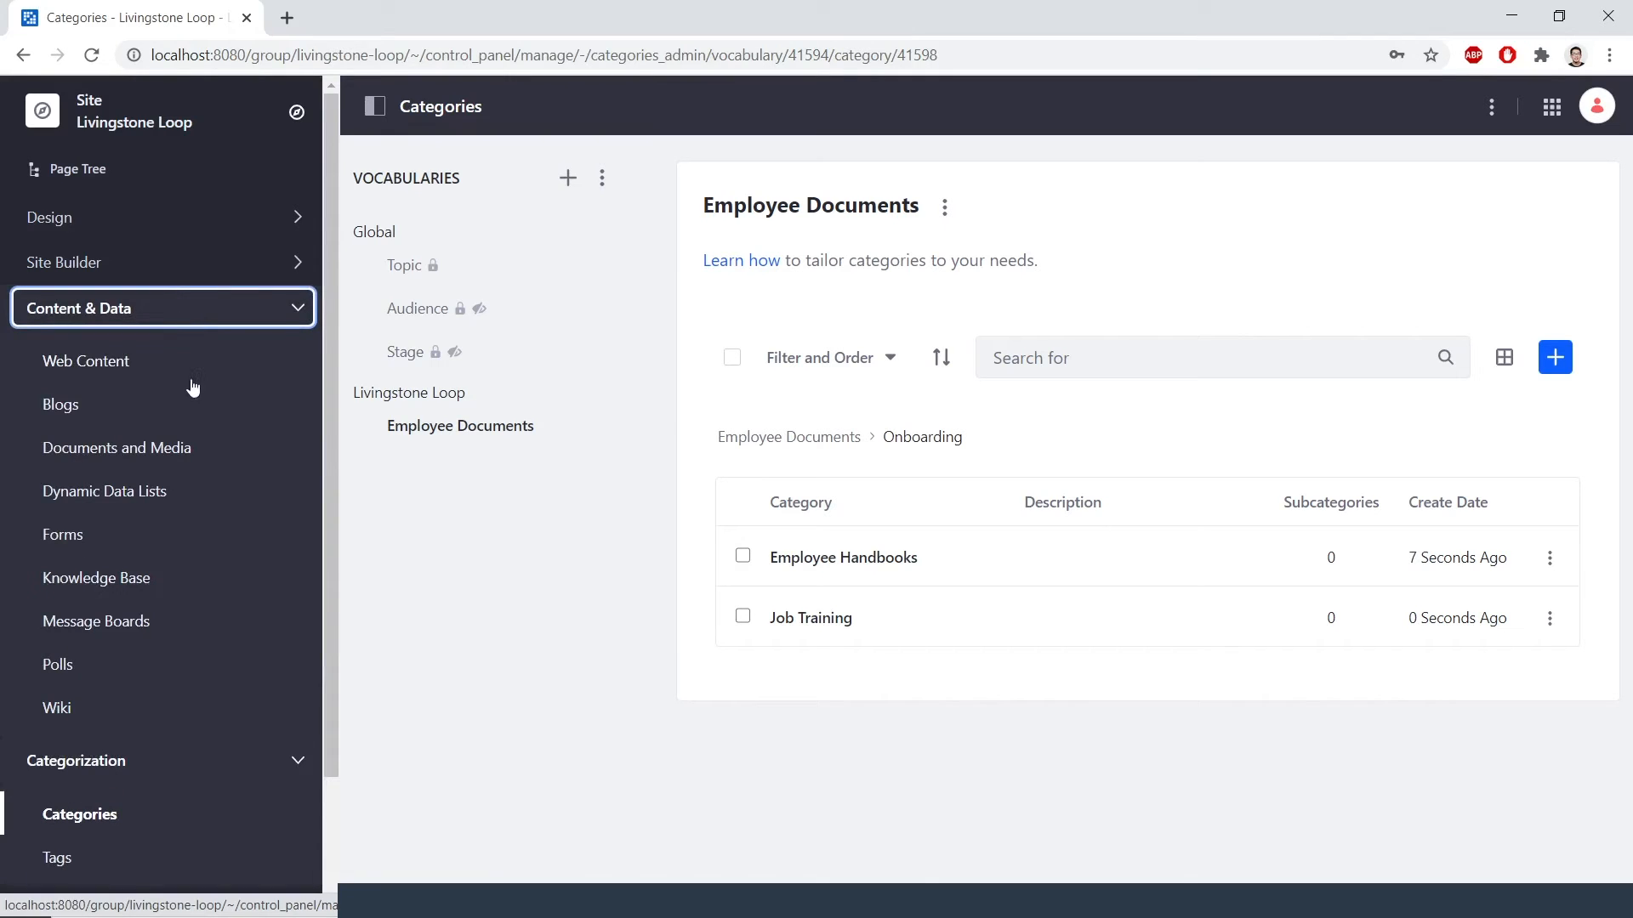
click(172, 457)
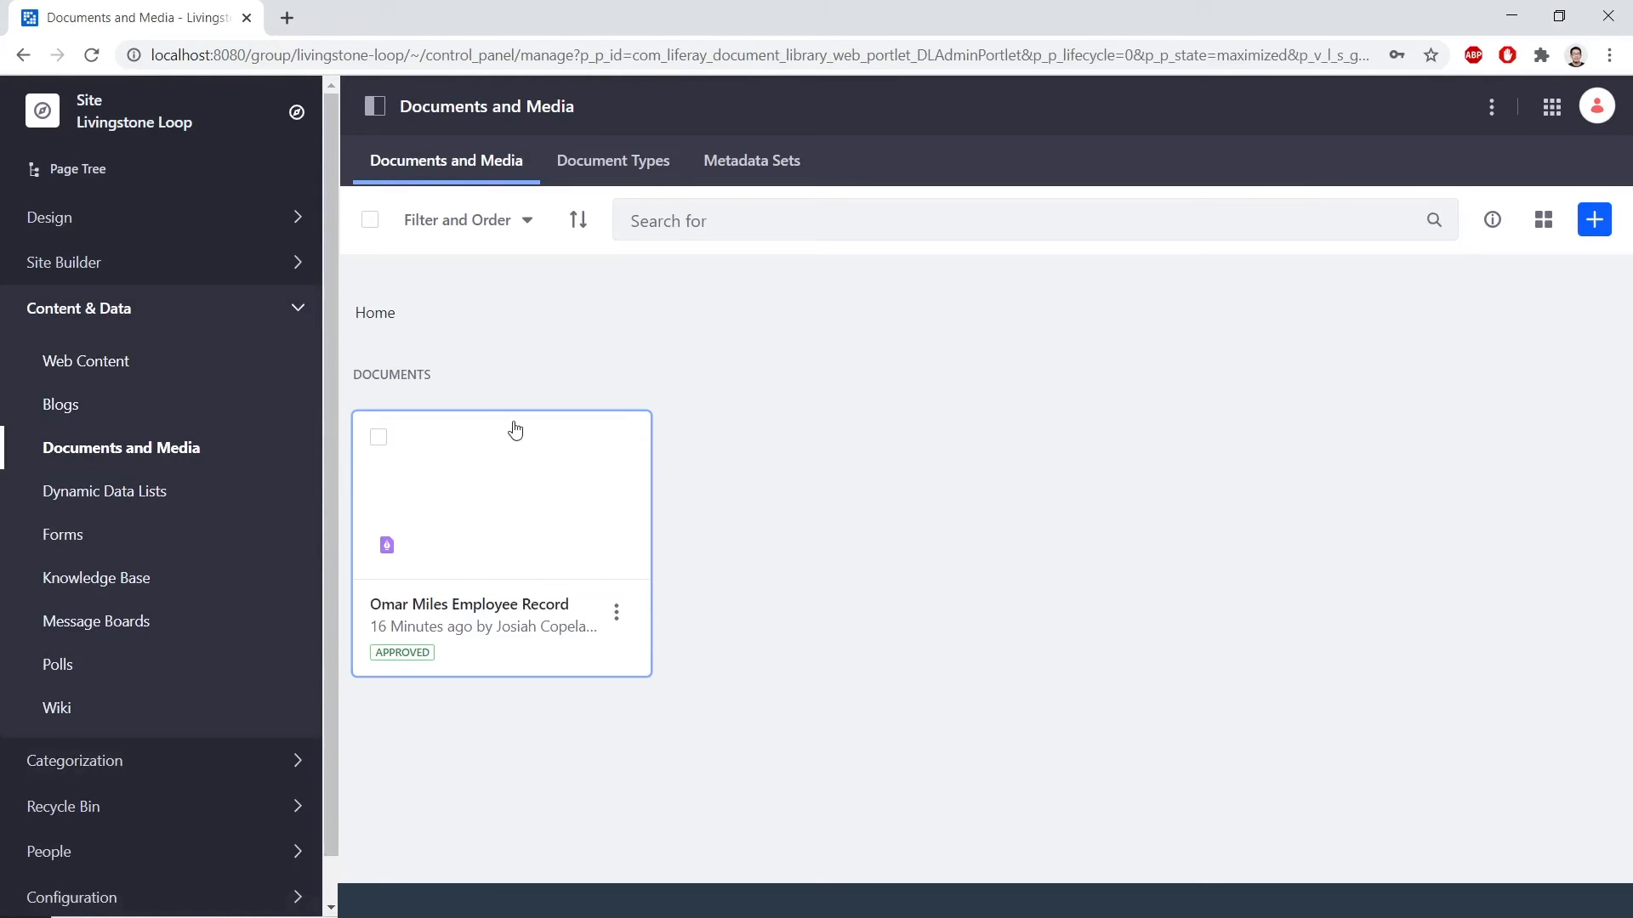
click(615, 610)
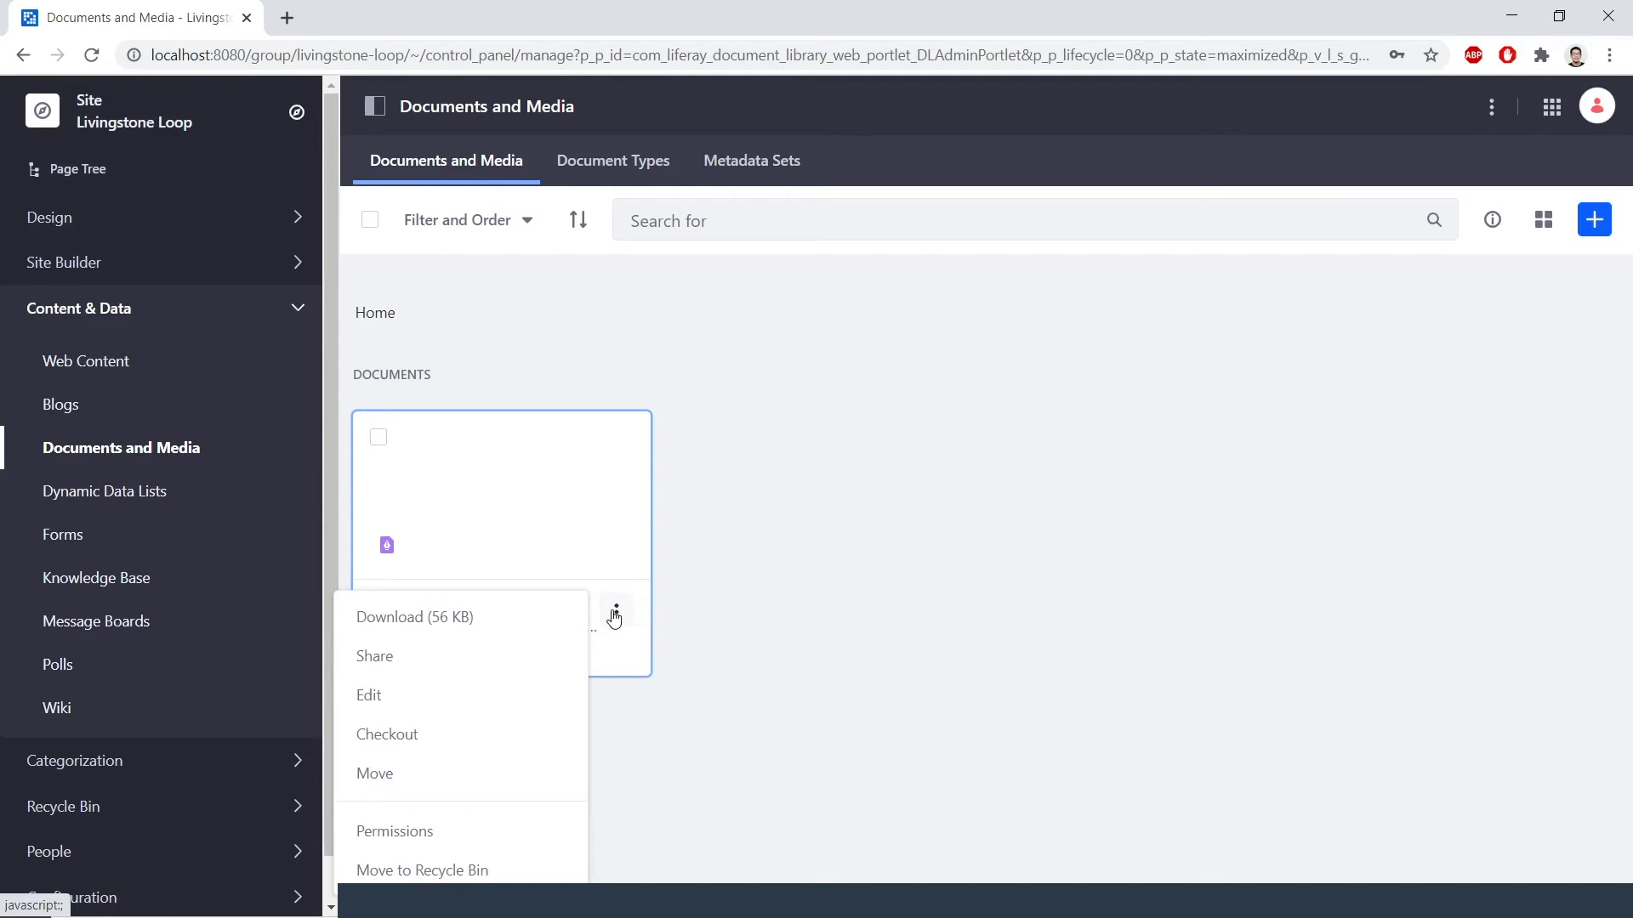
click(550, 697)
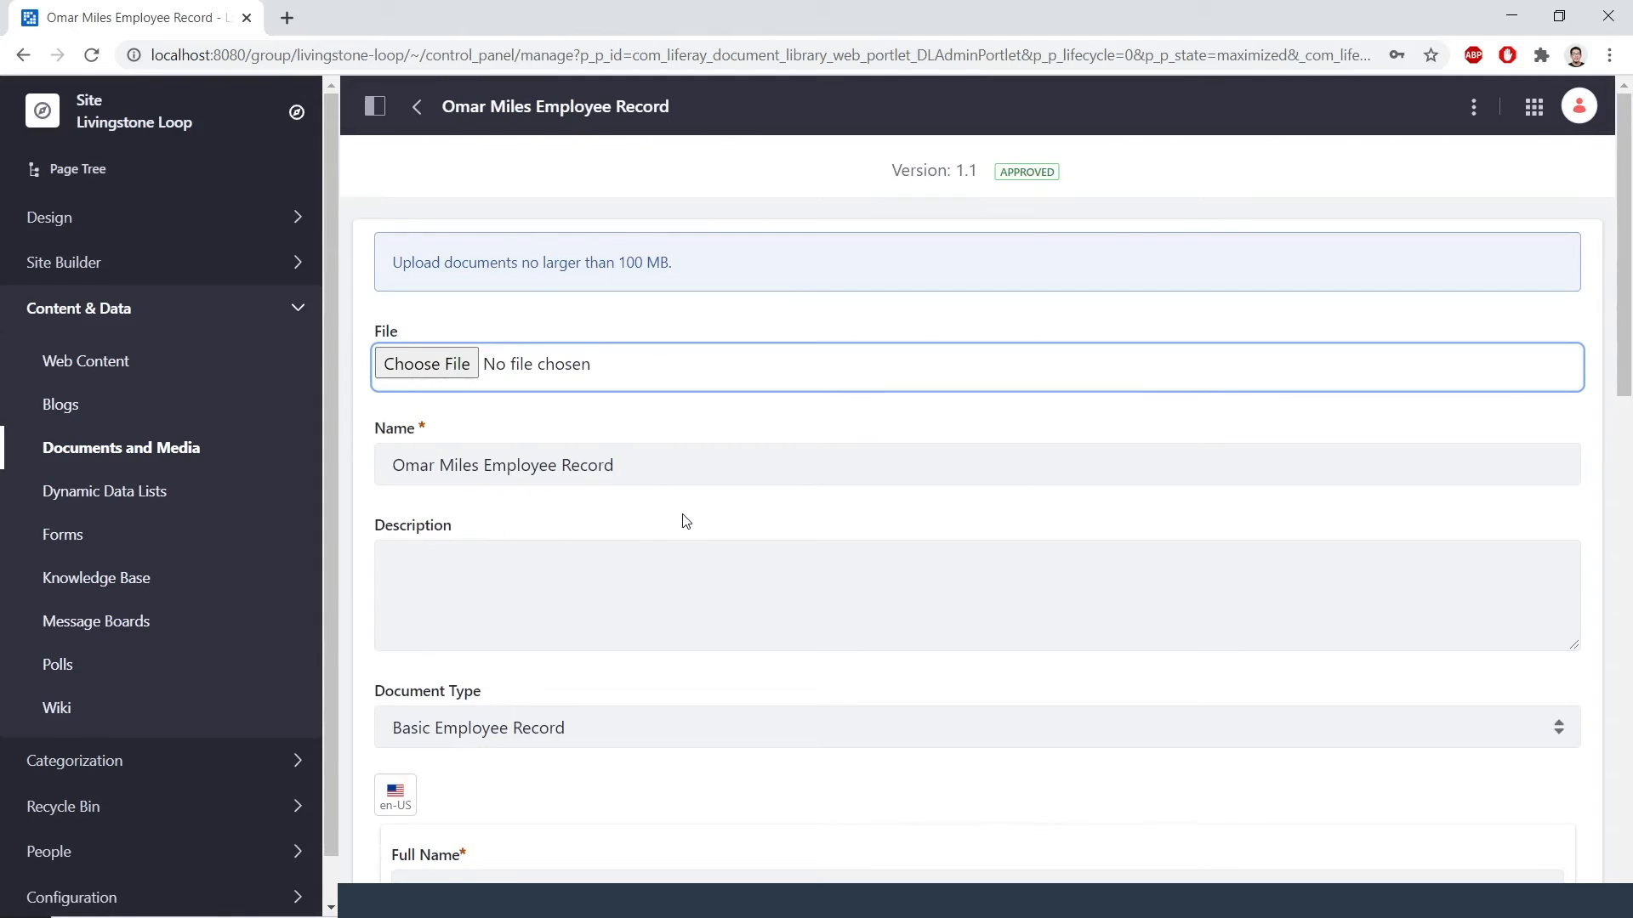
- Assign the Employee Records category from the Employee Documents vocabulary to the employee record
scroll(685, 521, down, 15)
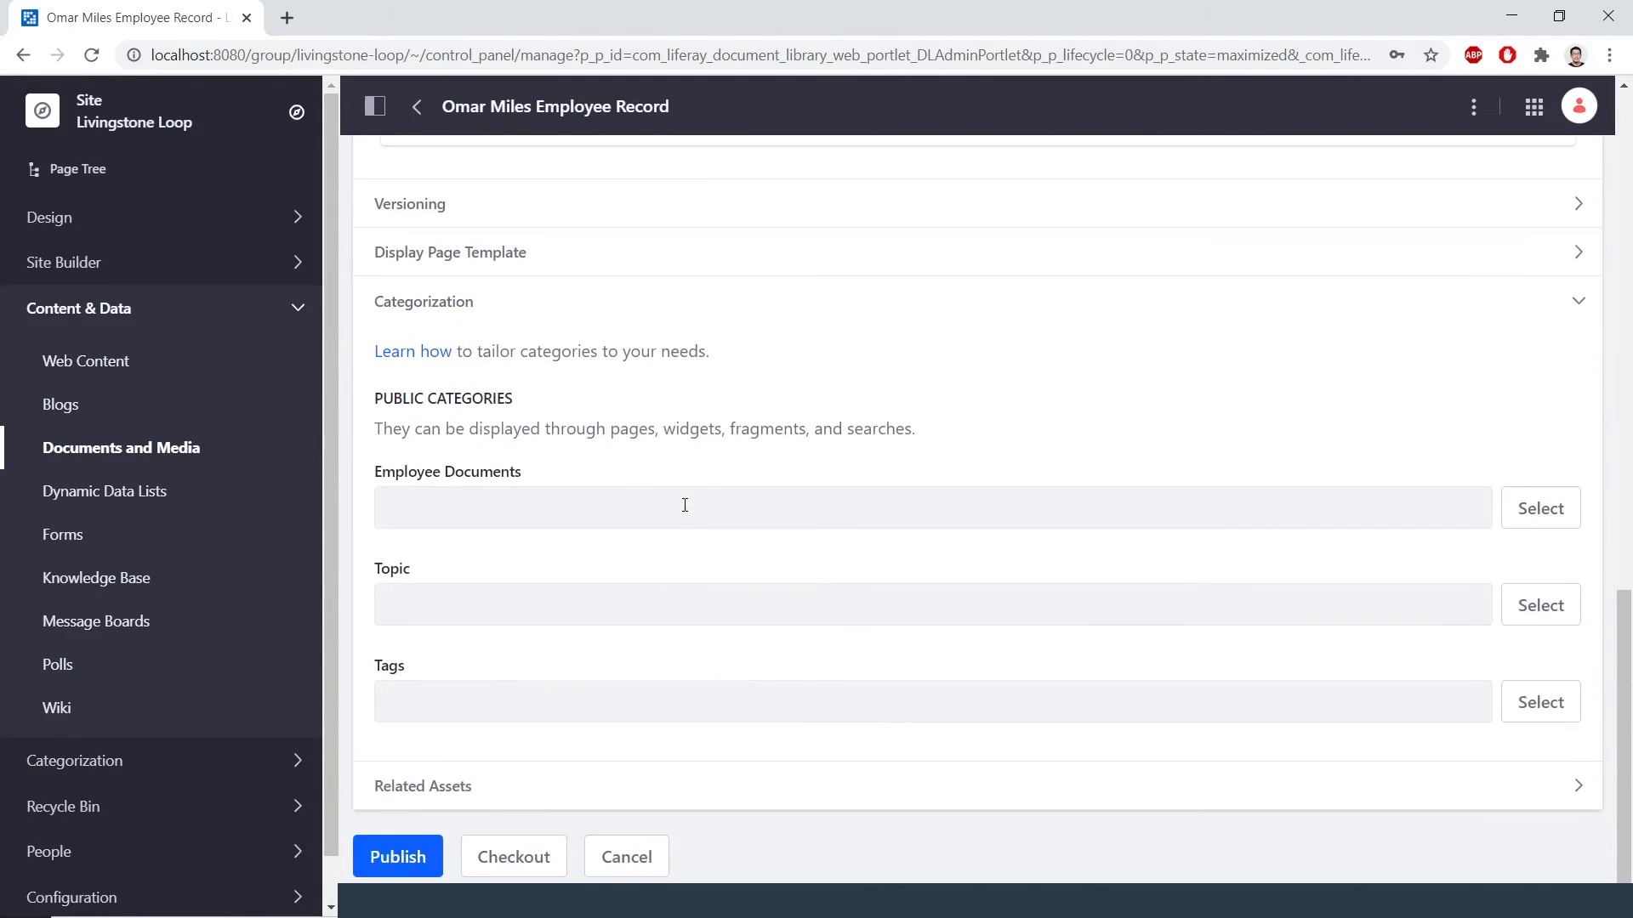
click(460, 302)
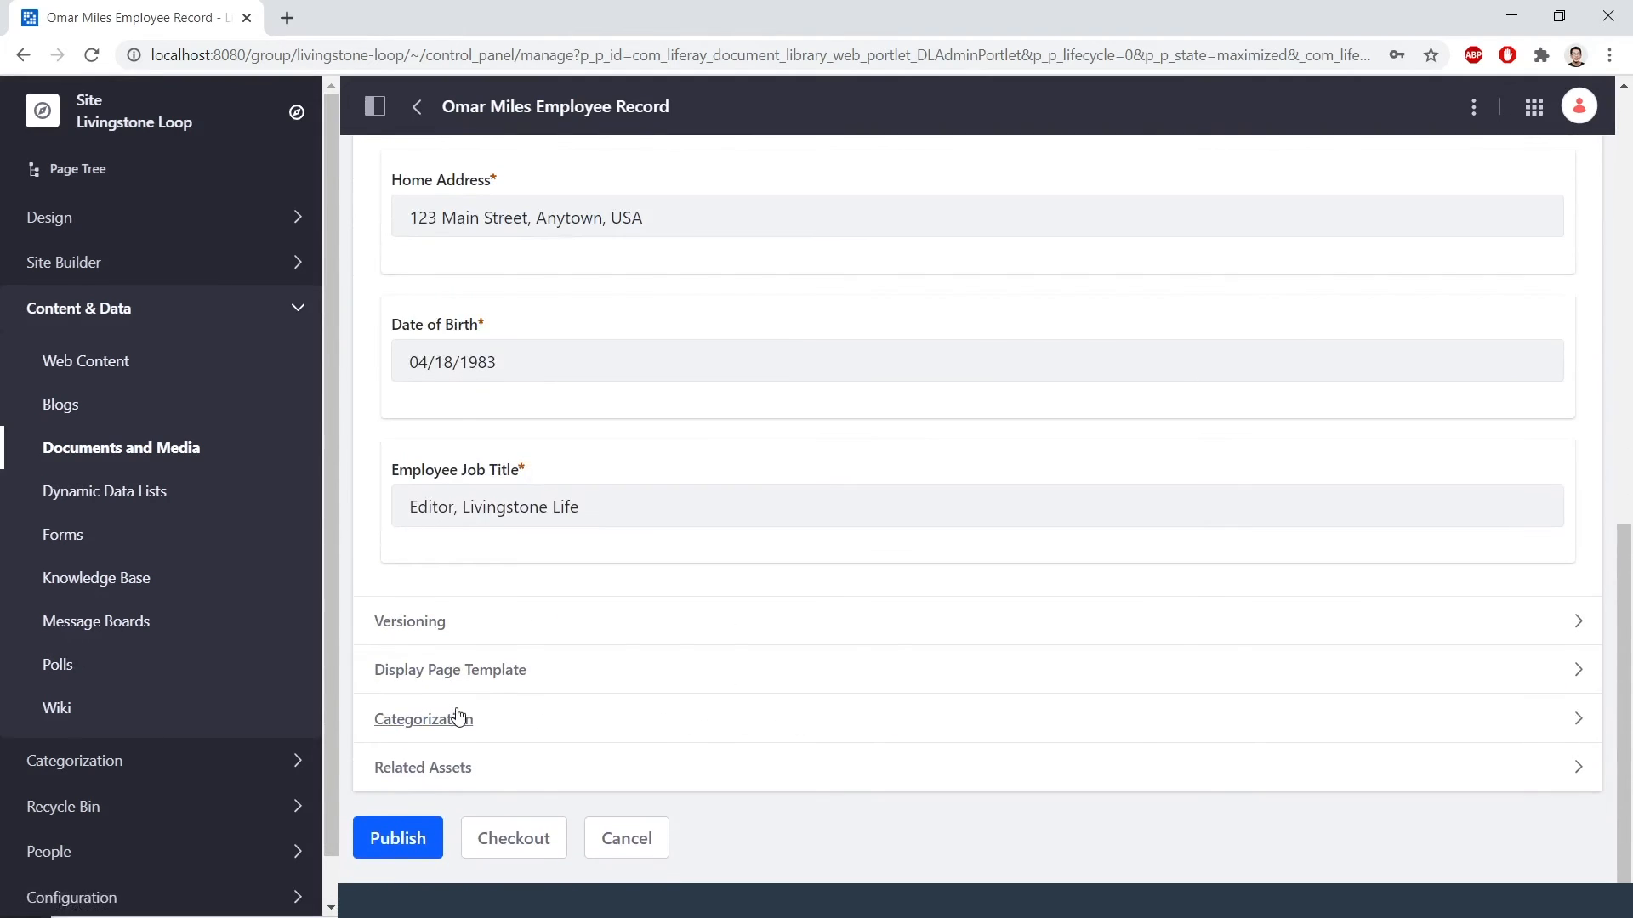
click(459, 718)
scroll(629, 507, down, 5)
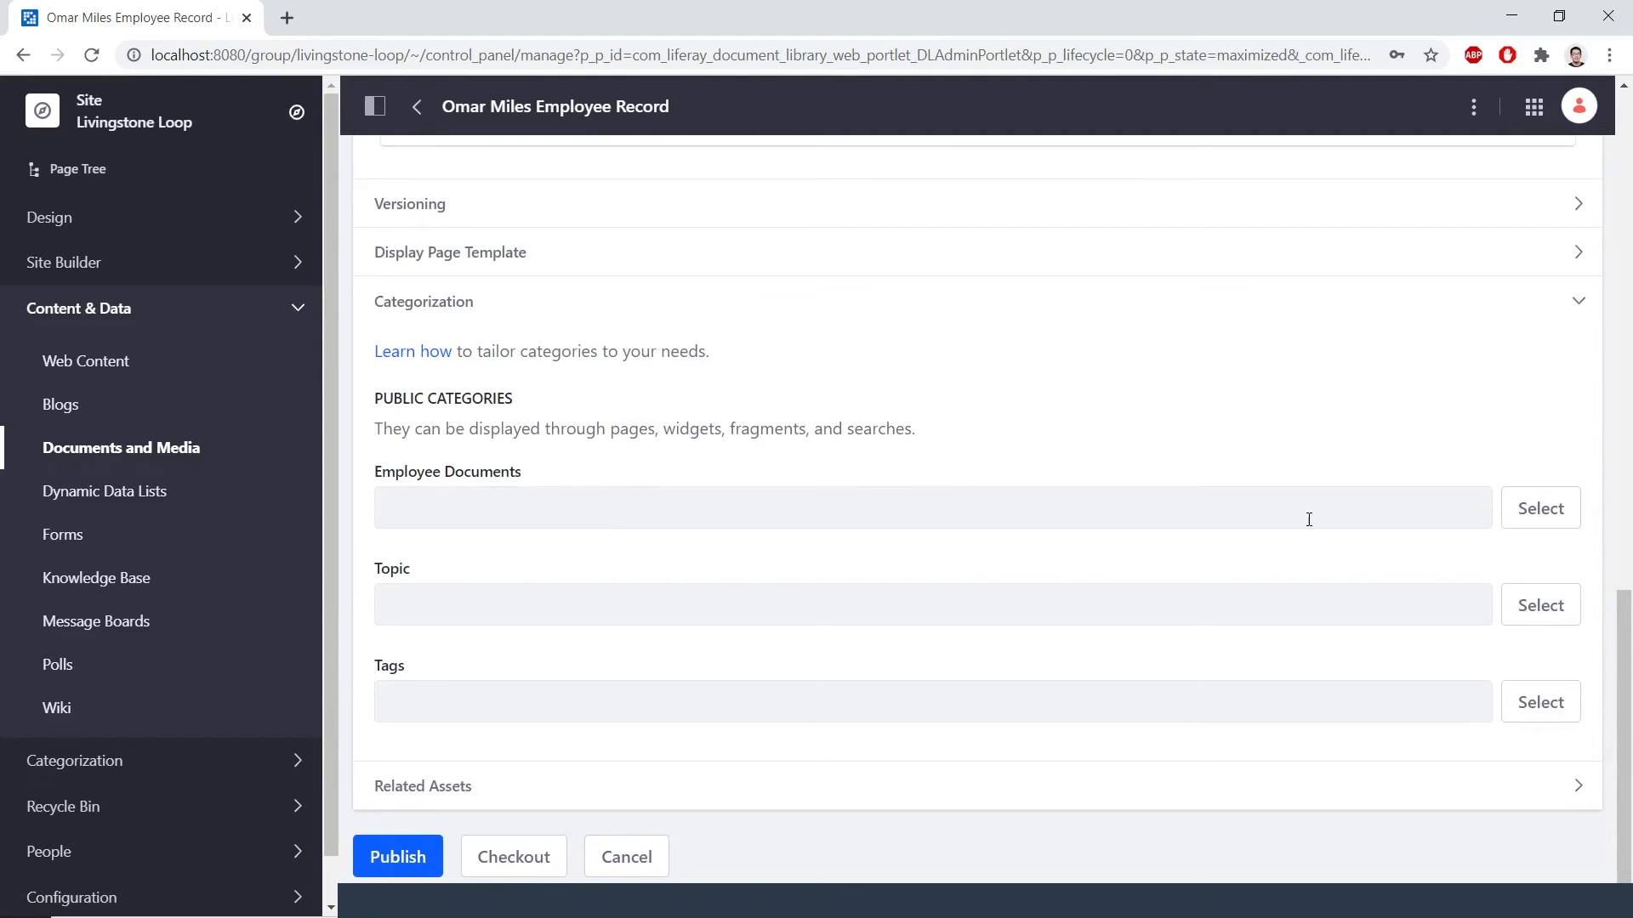
click(1524, 515)
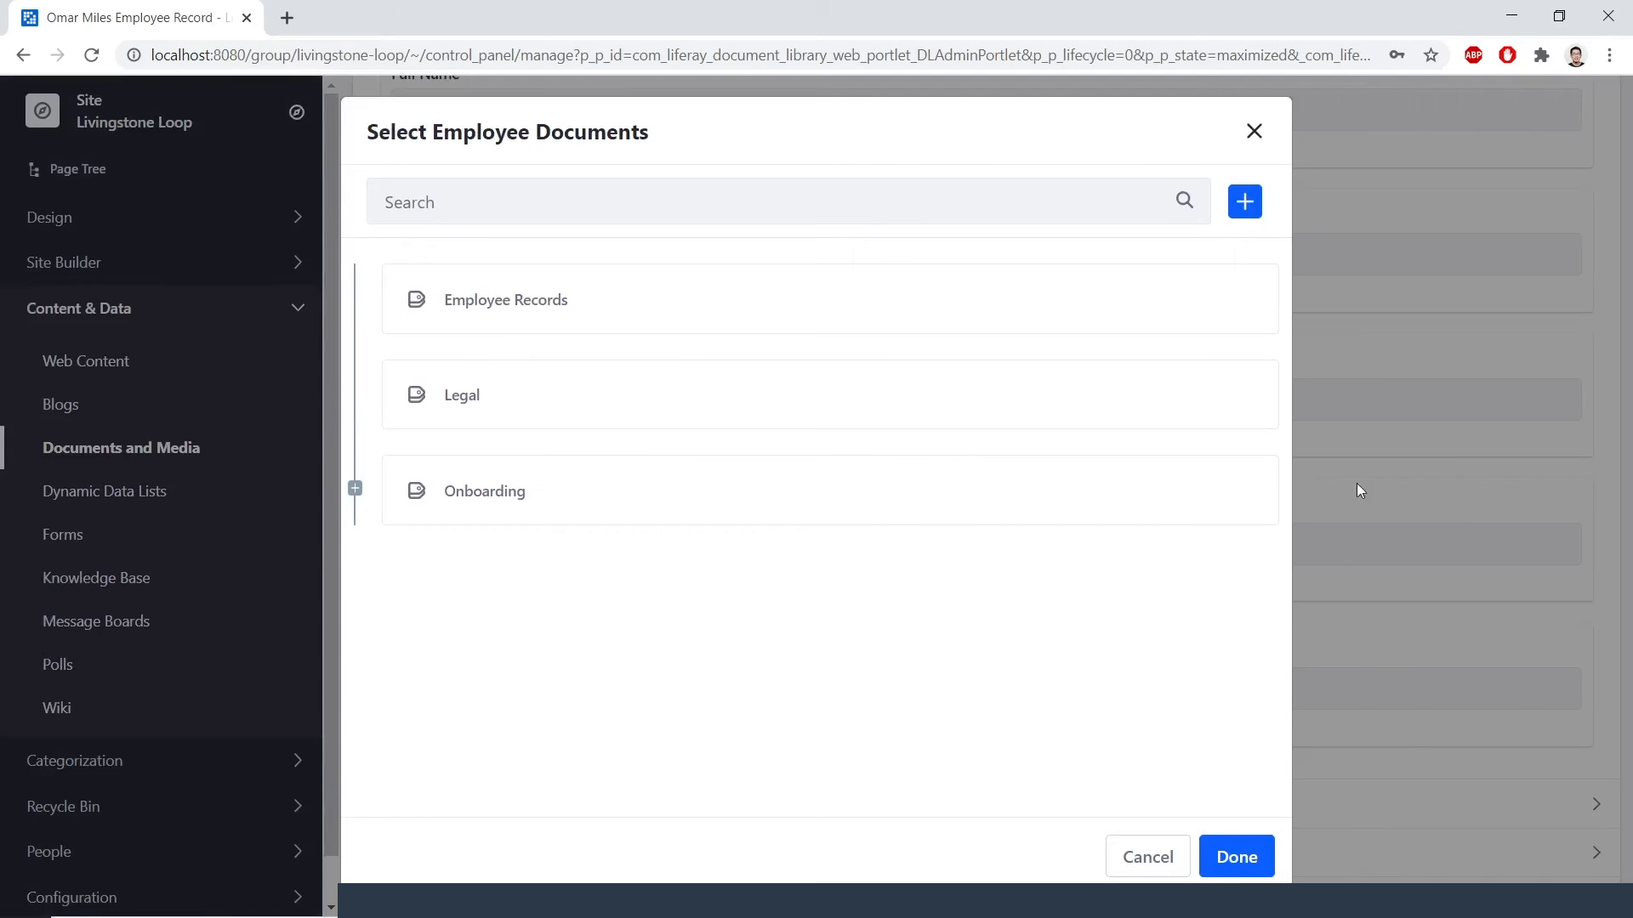
click(843, 313)
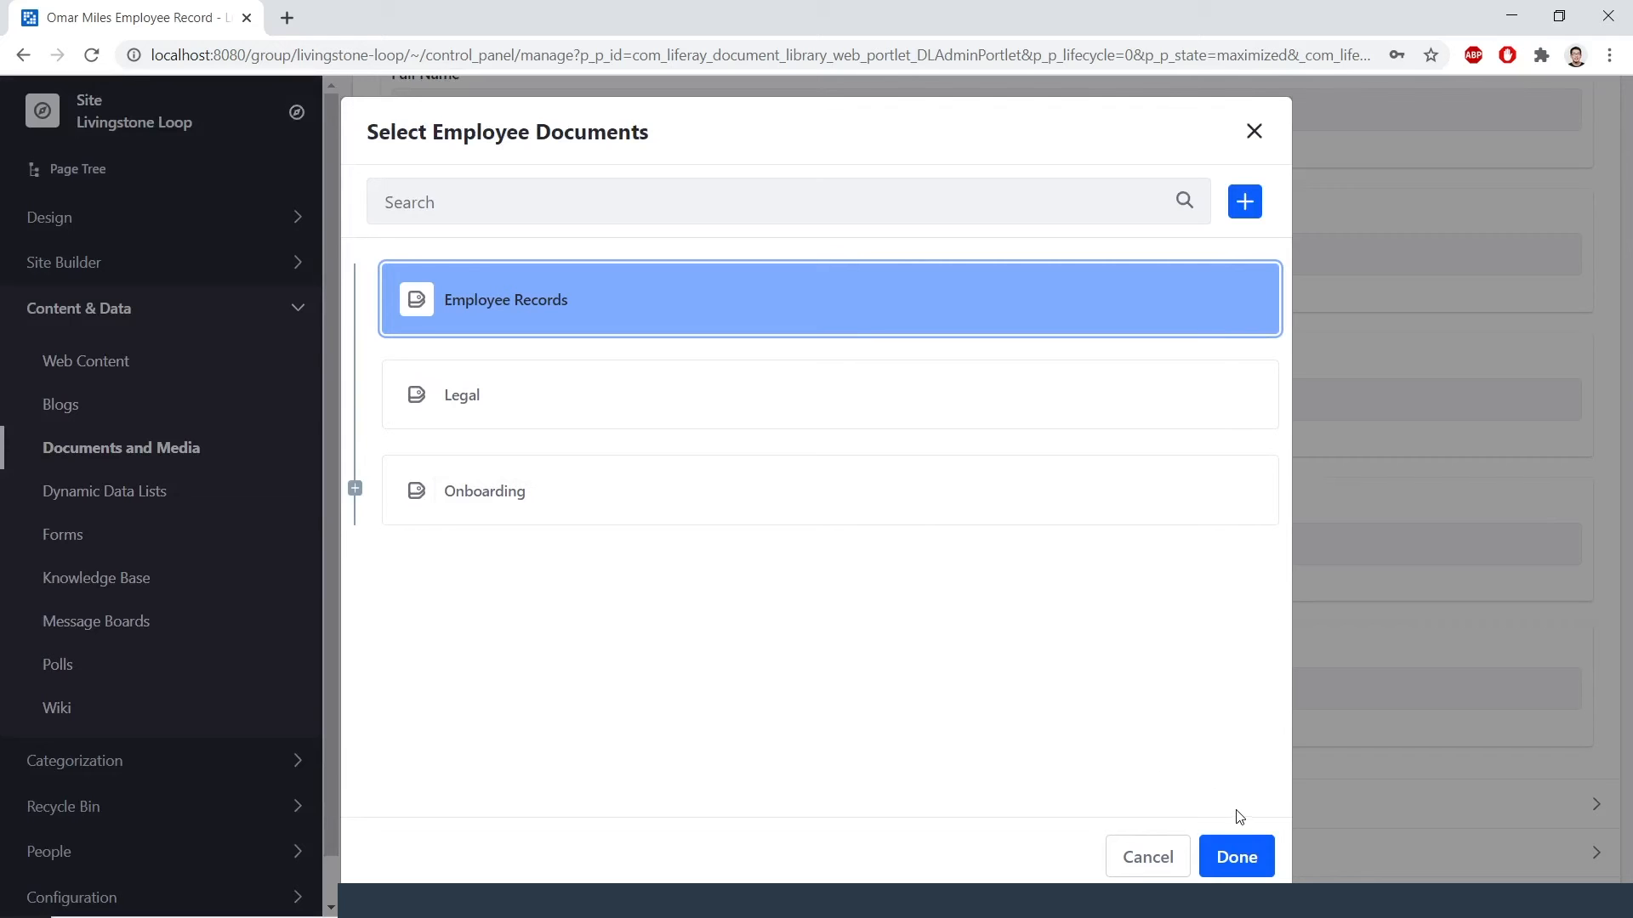
click(1235, 861)
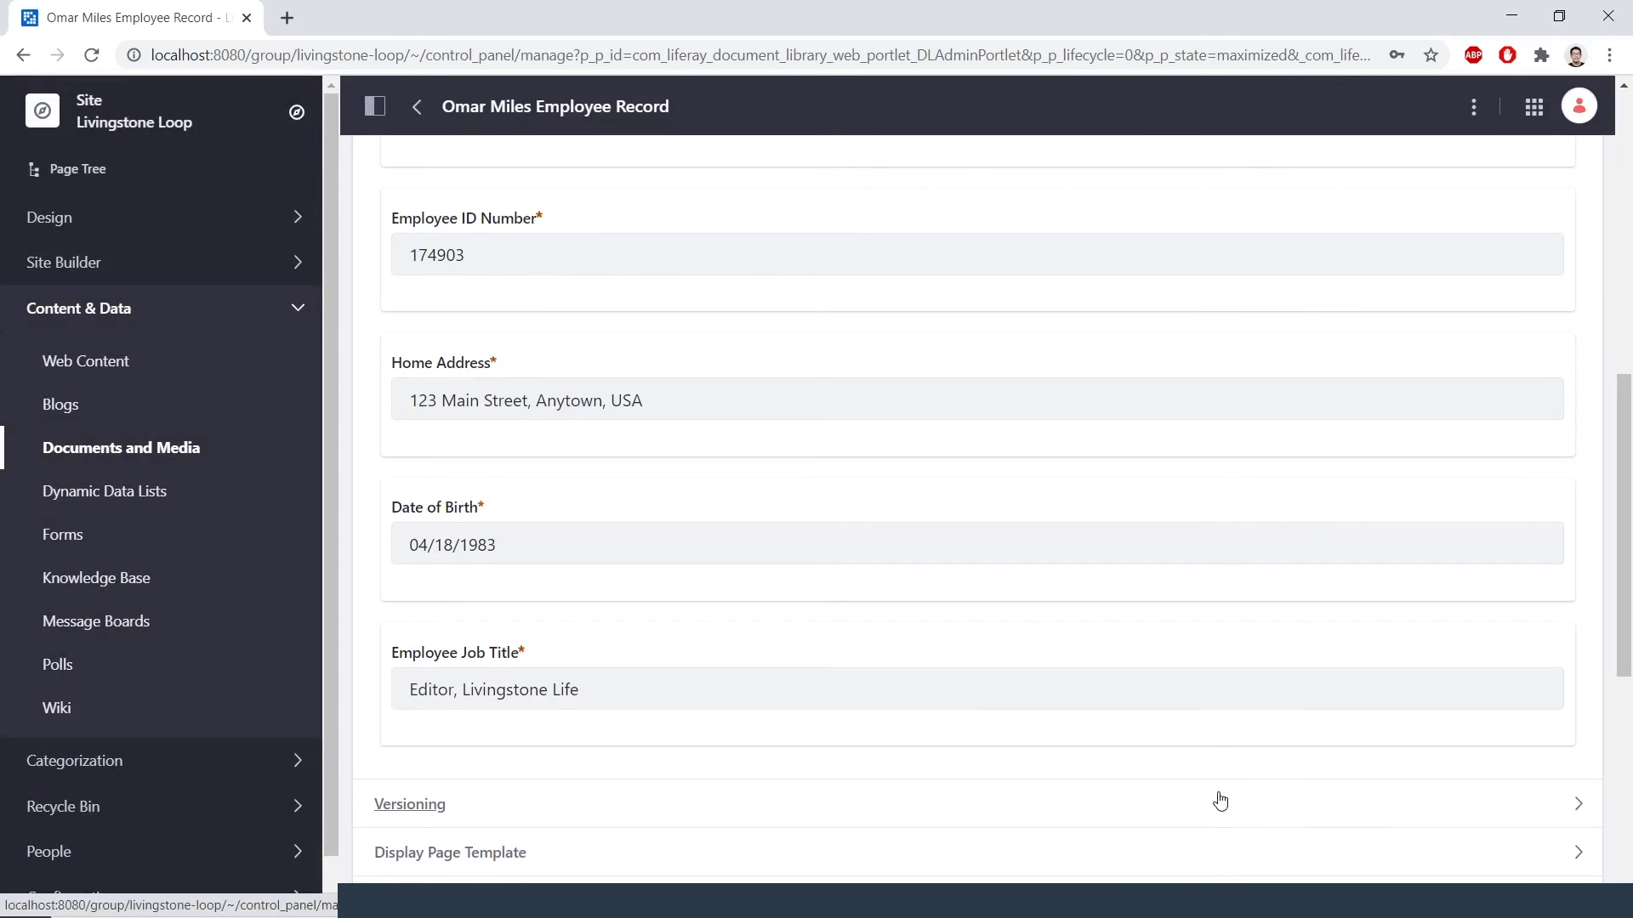
- Tag the employee record with "Employee", "Employee Record", "HR" and "Livingstone Life", and publish it
scroll(1178, 683, down, 7)
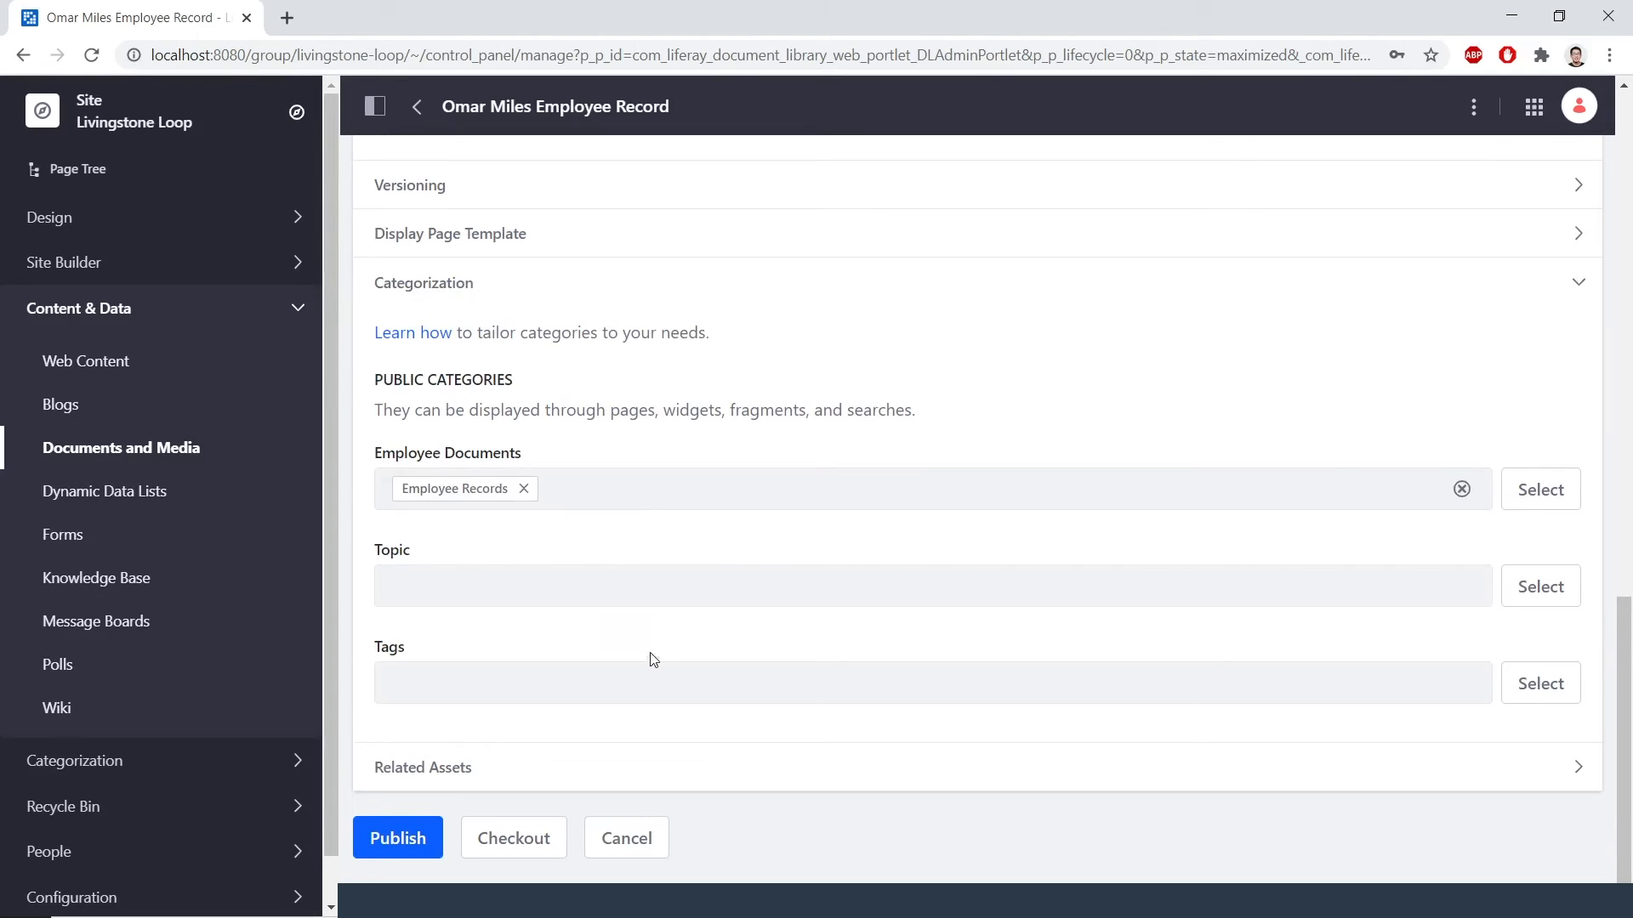
click(649, 686)
text(Employee)
key(Return)
text(Employee Record)
key(Return)
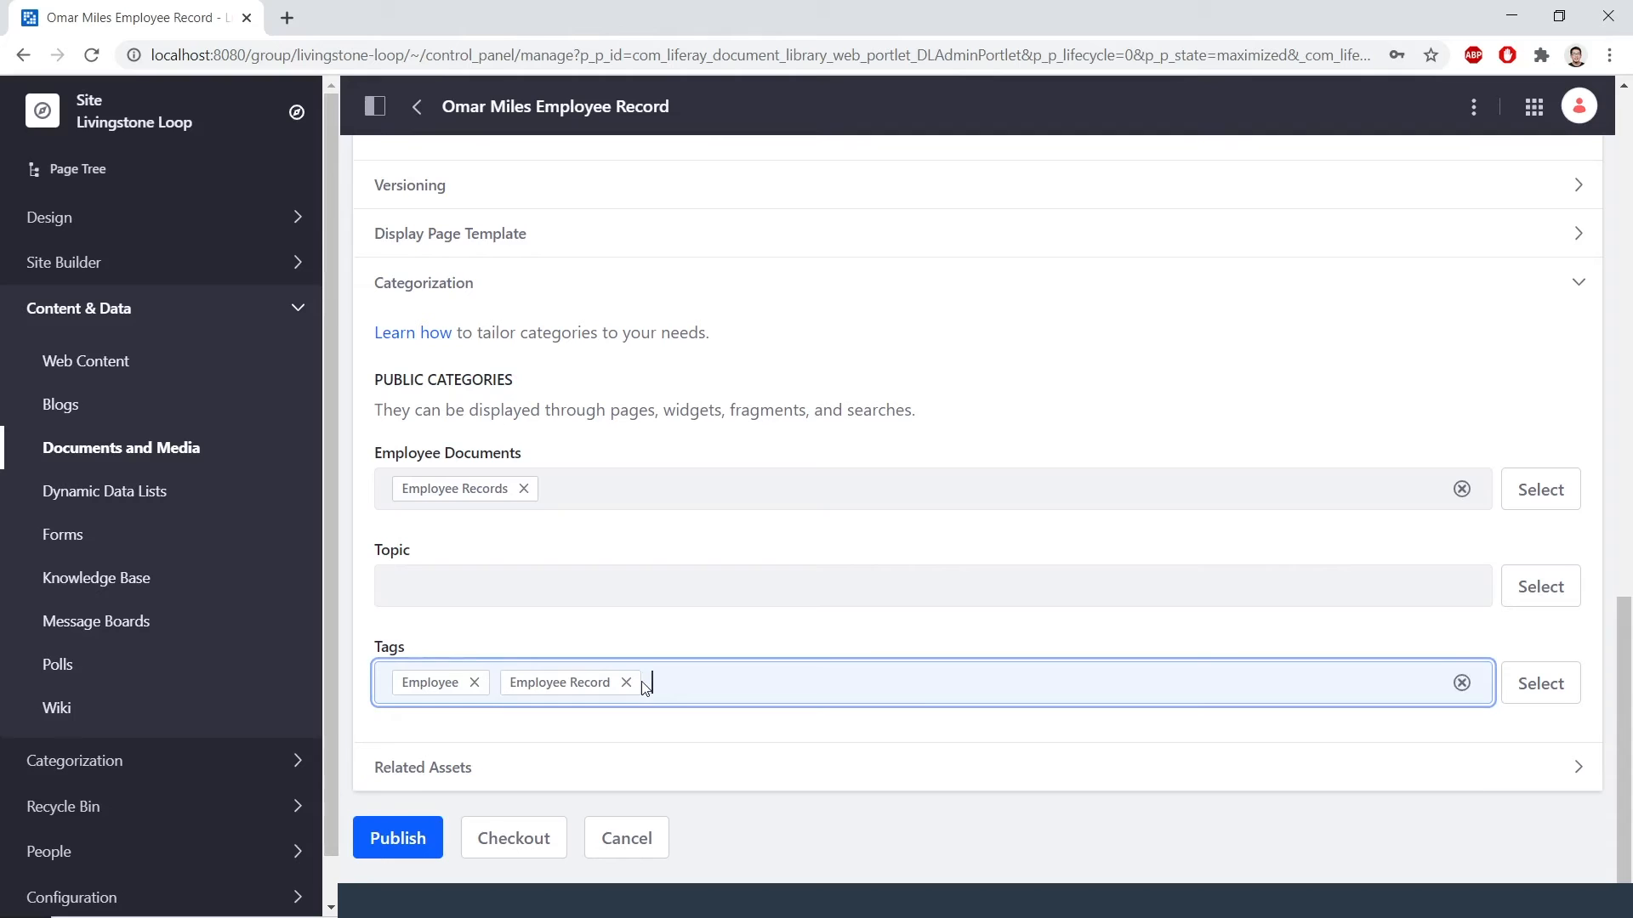
text(HR)
key(Return)
text(Livingstone Life)
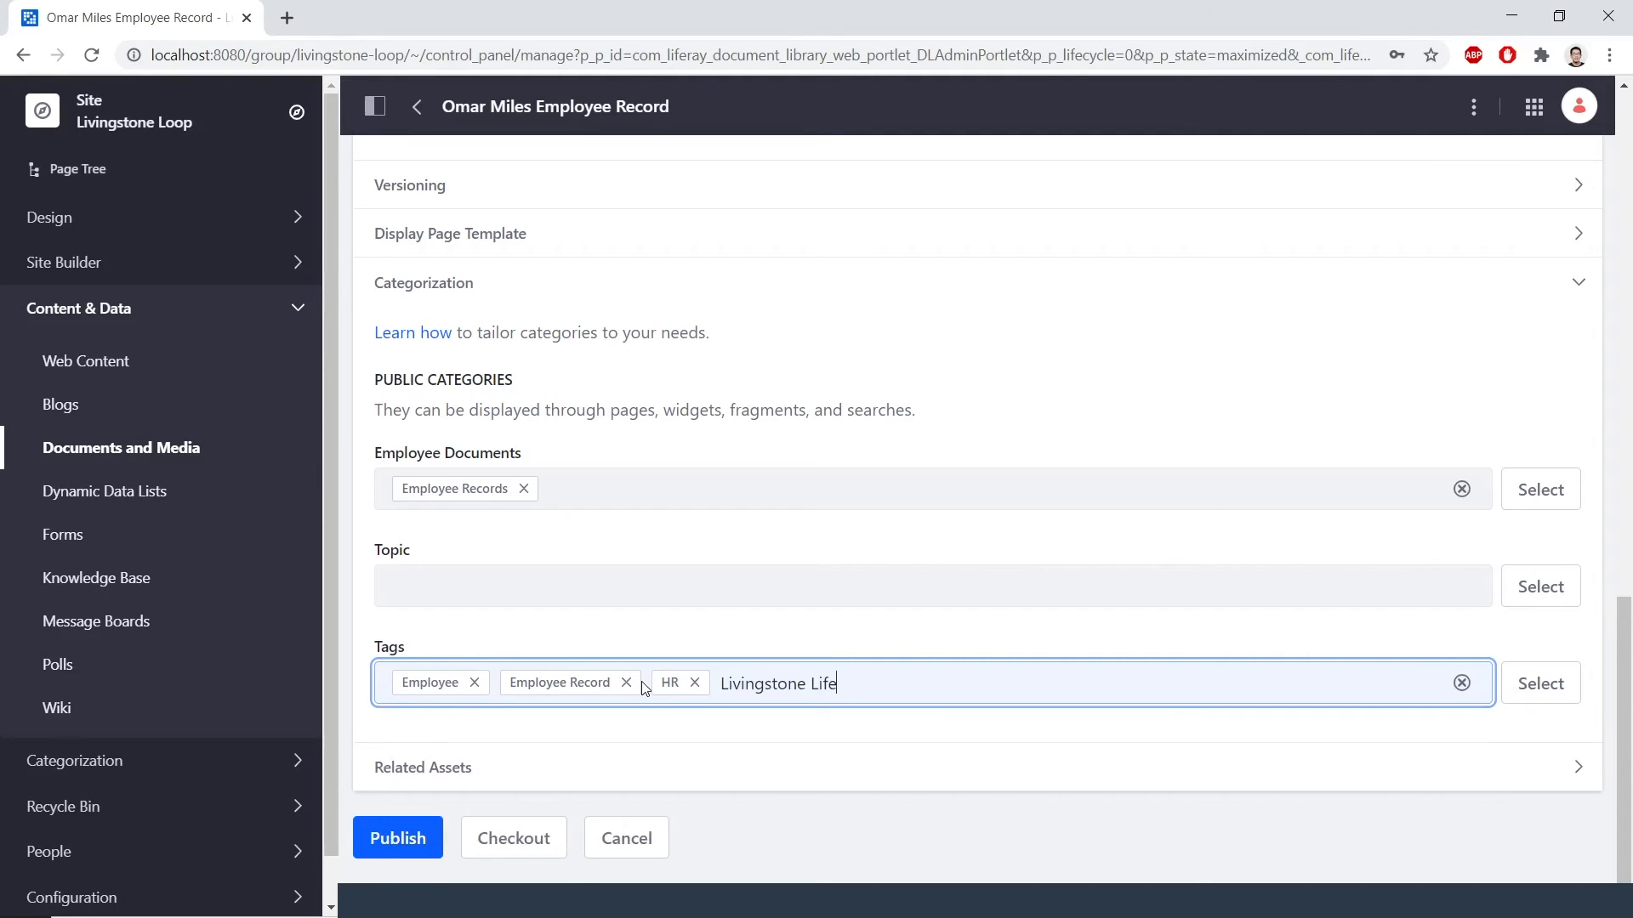
key(Return)
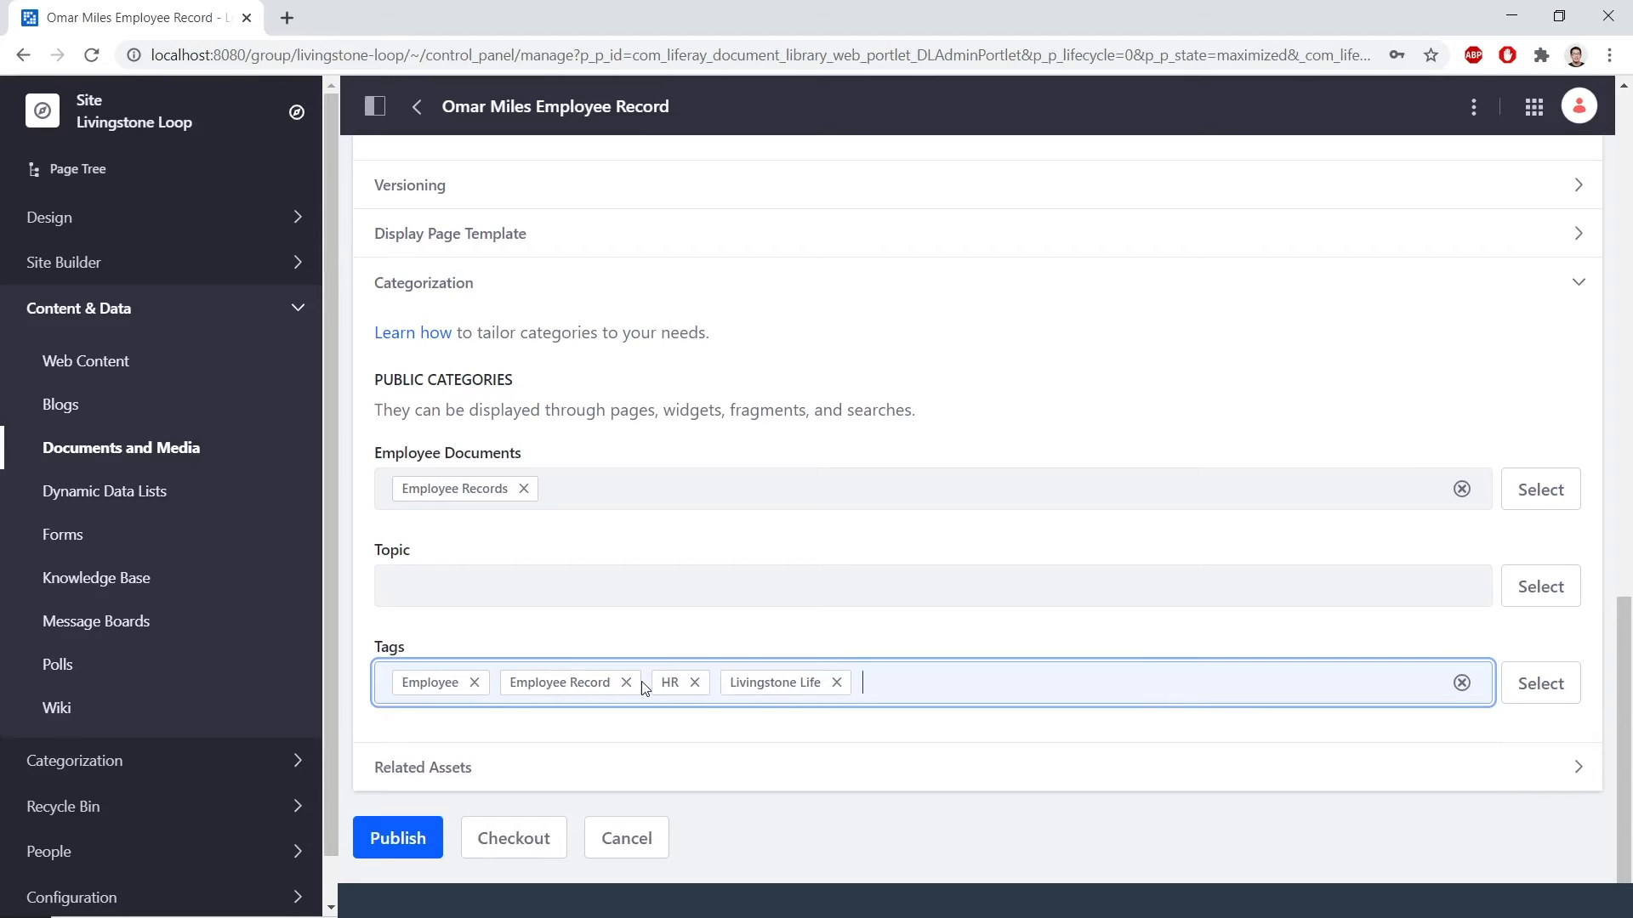
click(411, 840)
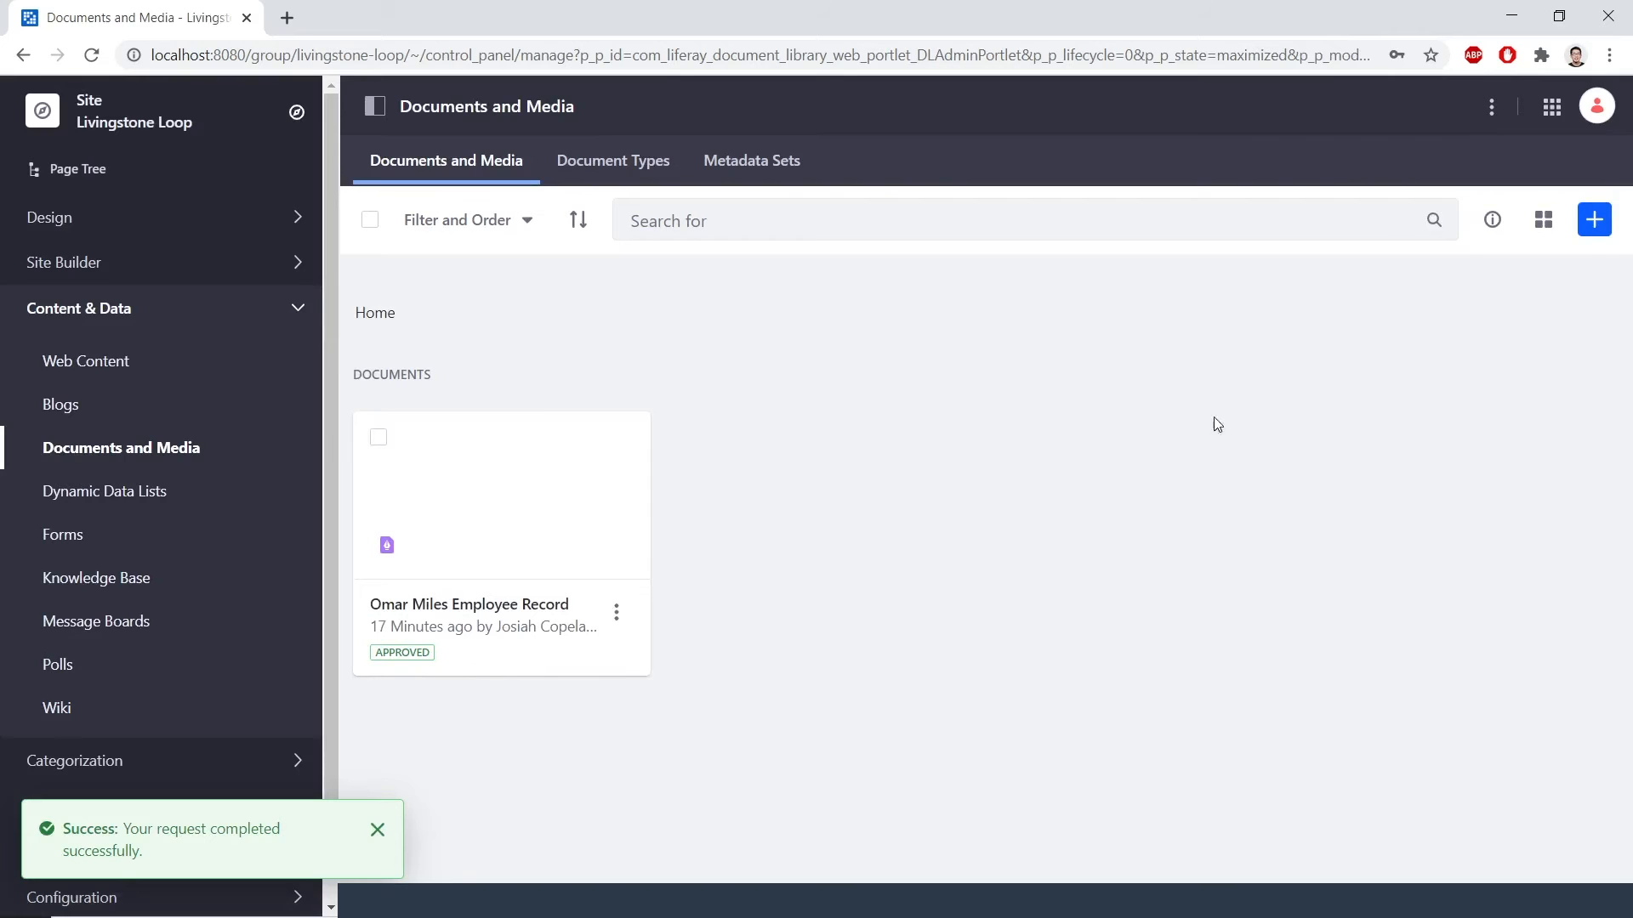
- Start a new file upload in Documents and Media and choose the handbook PDF from the exercise-src folder
click(1593, 221)
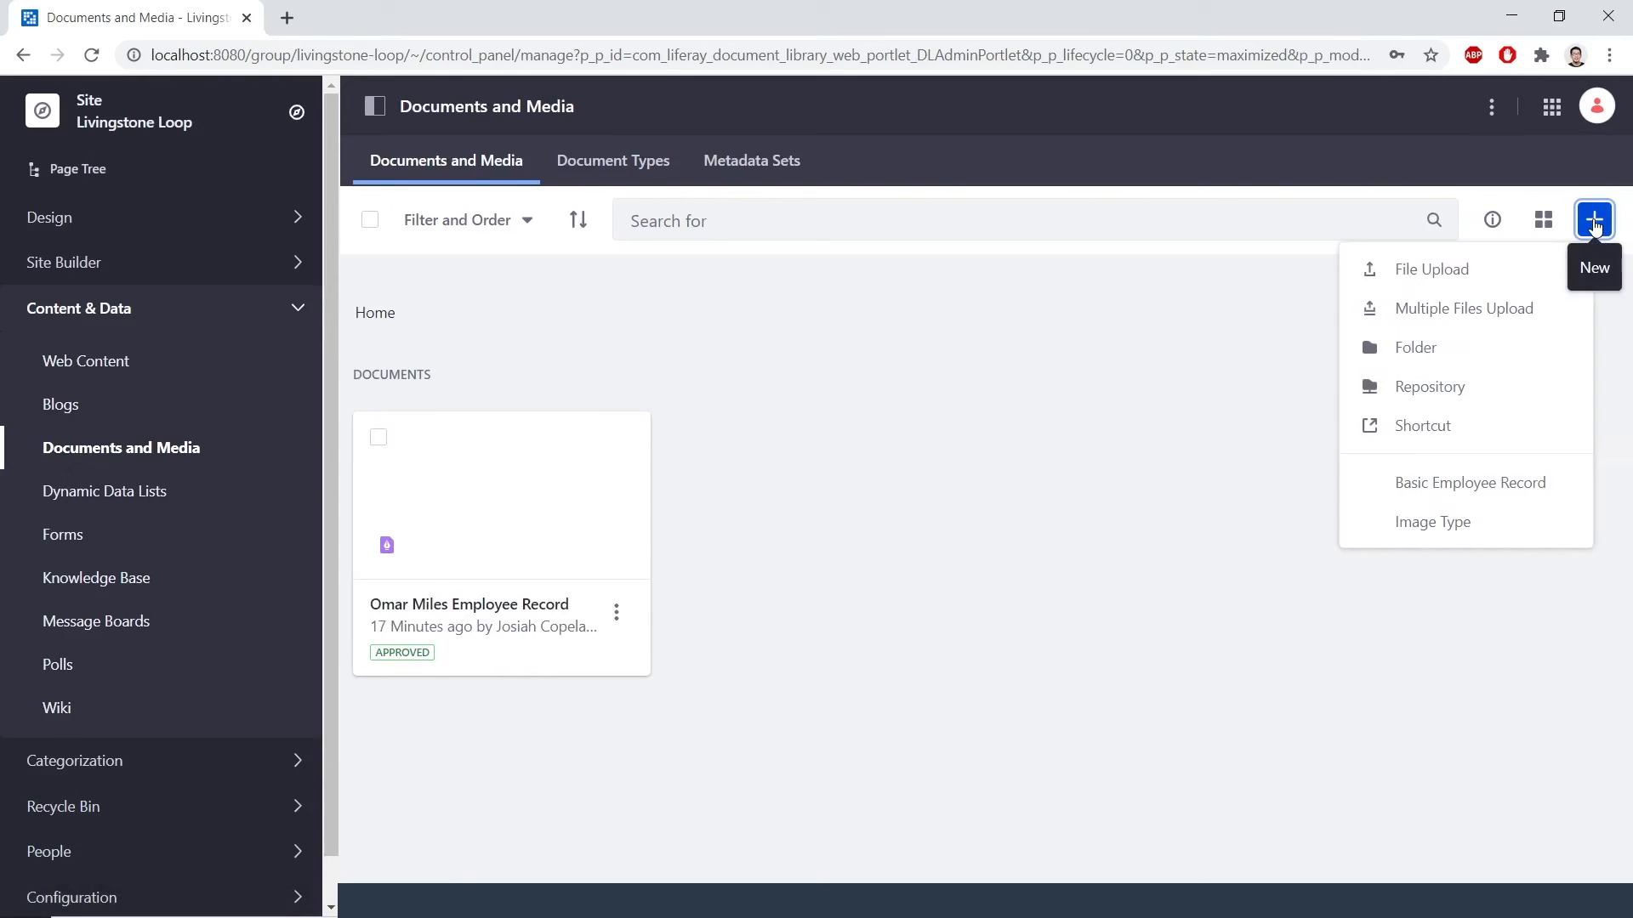
click(1486, 273)
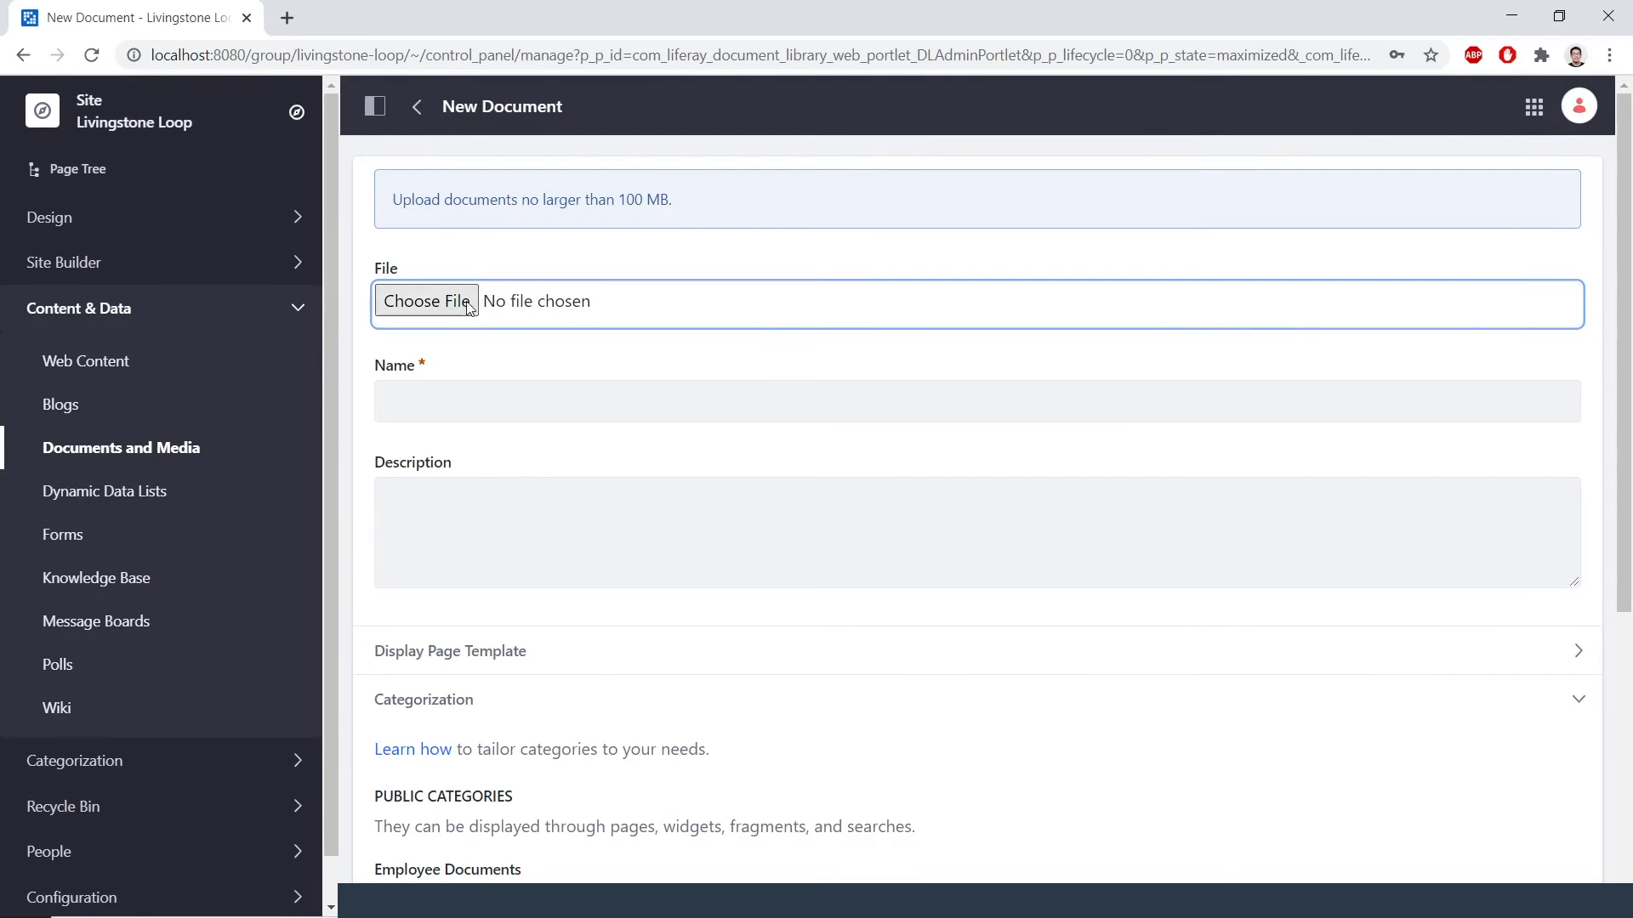
click(470, 304)
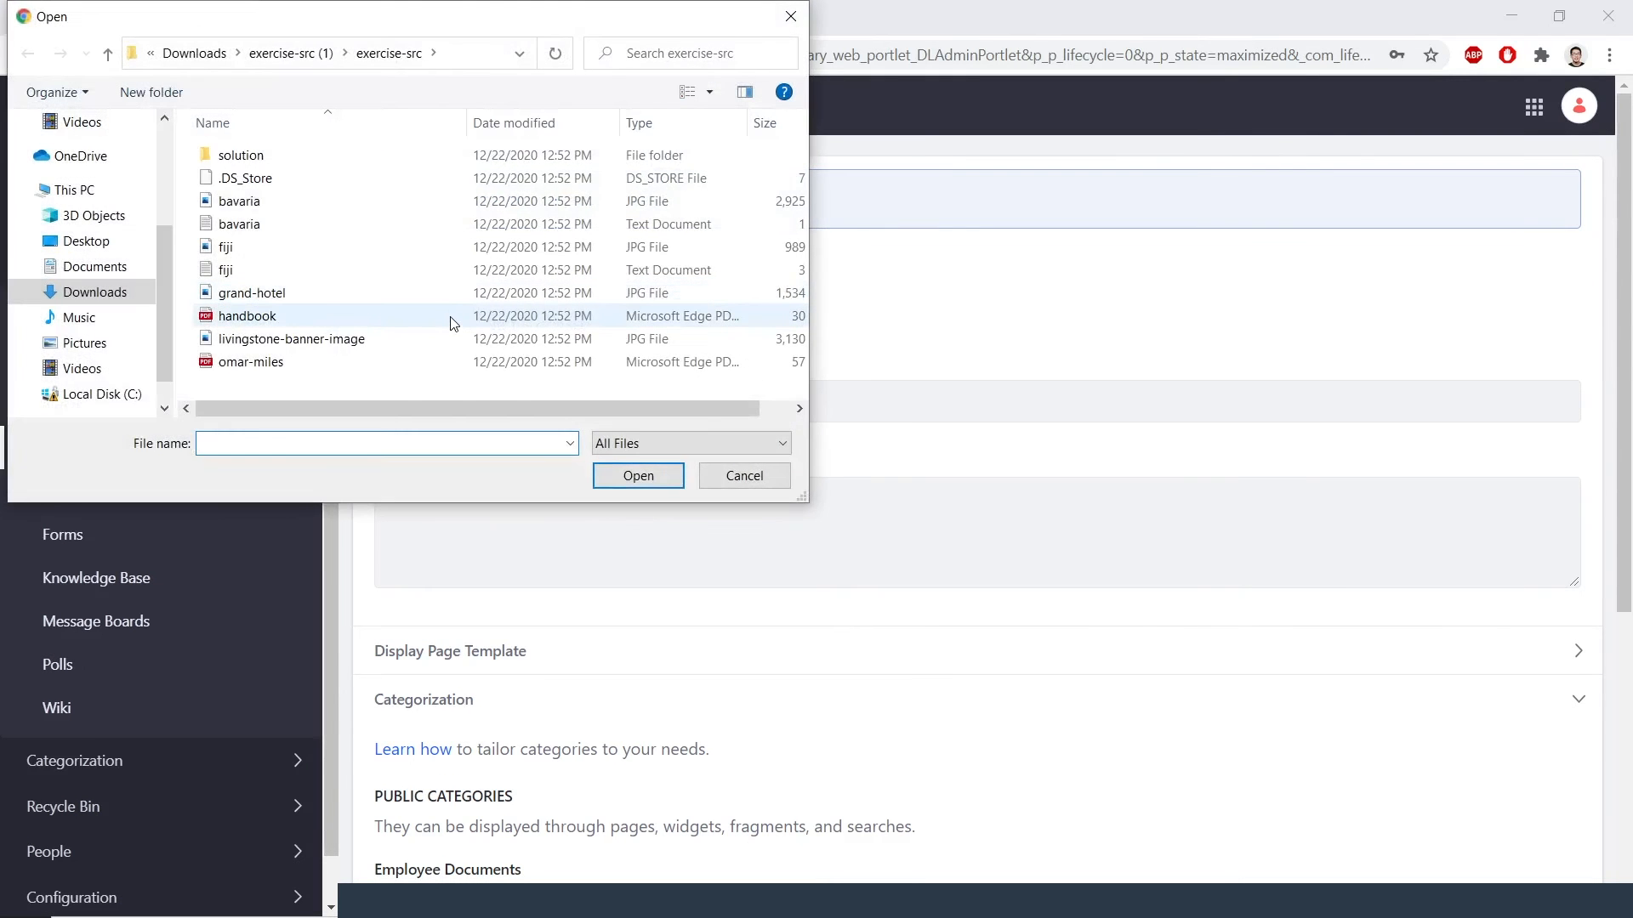
click(449, 326)
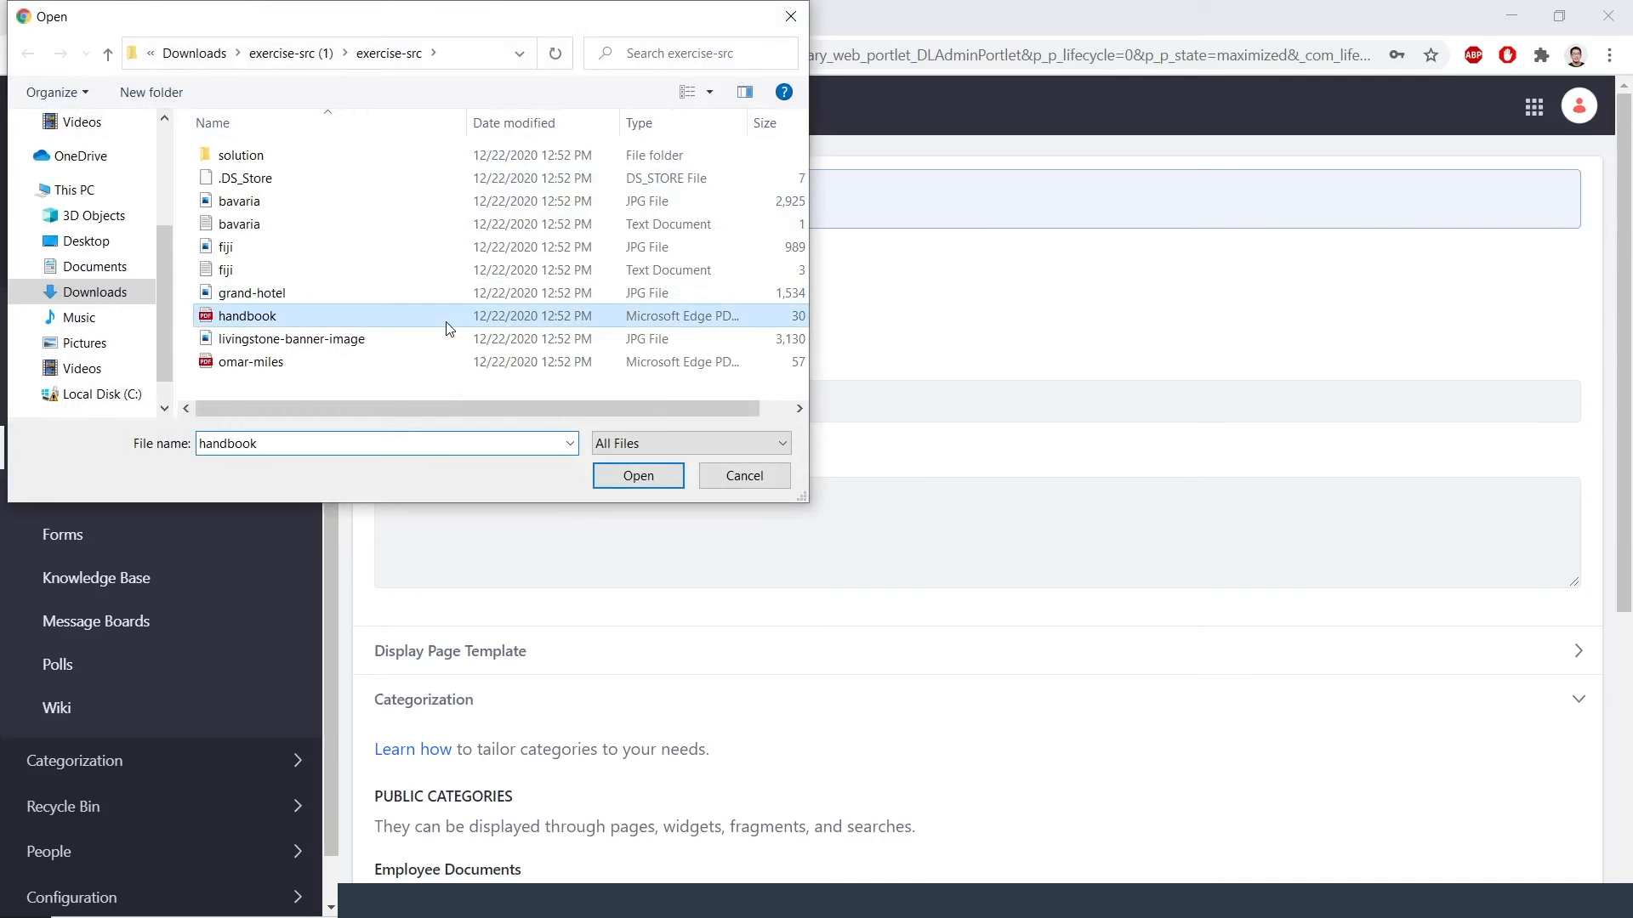
click(619, 475)
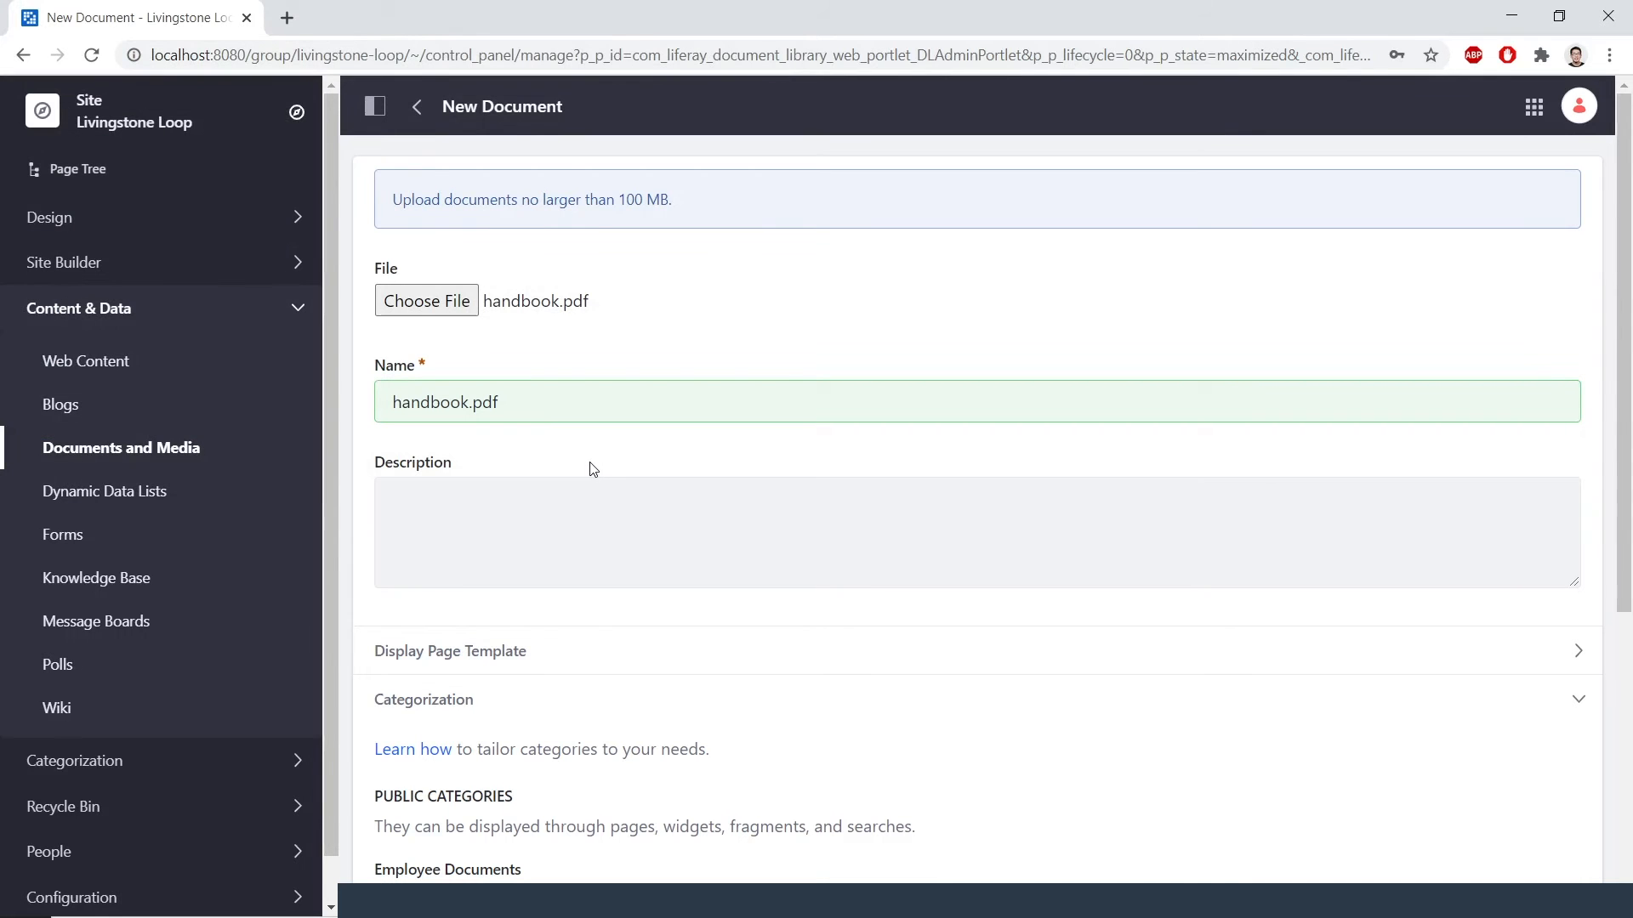
- Assign the Onboarding category and its Employee Handbooks subcategory to the new handbook document
scroll(592, 470, down, 5)
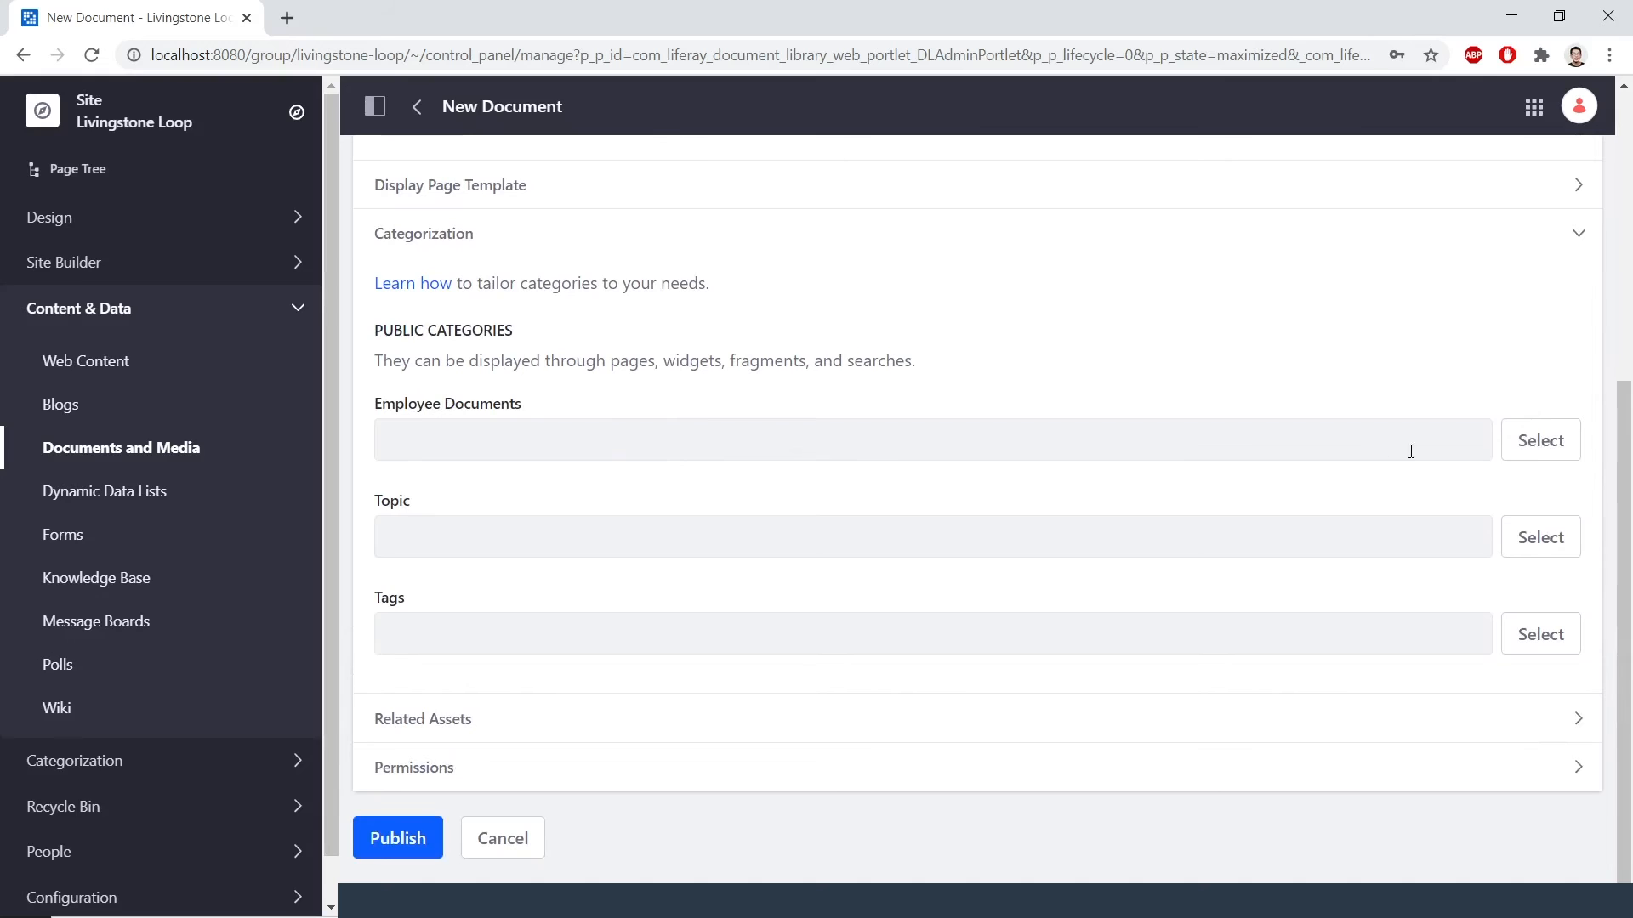
click(1540, 439)
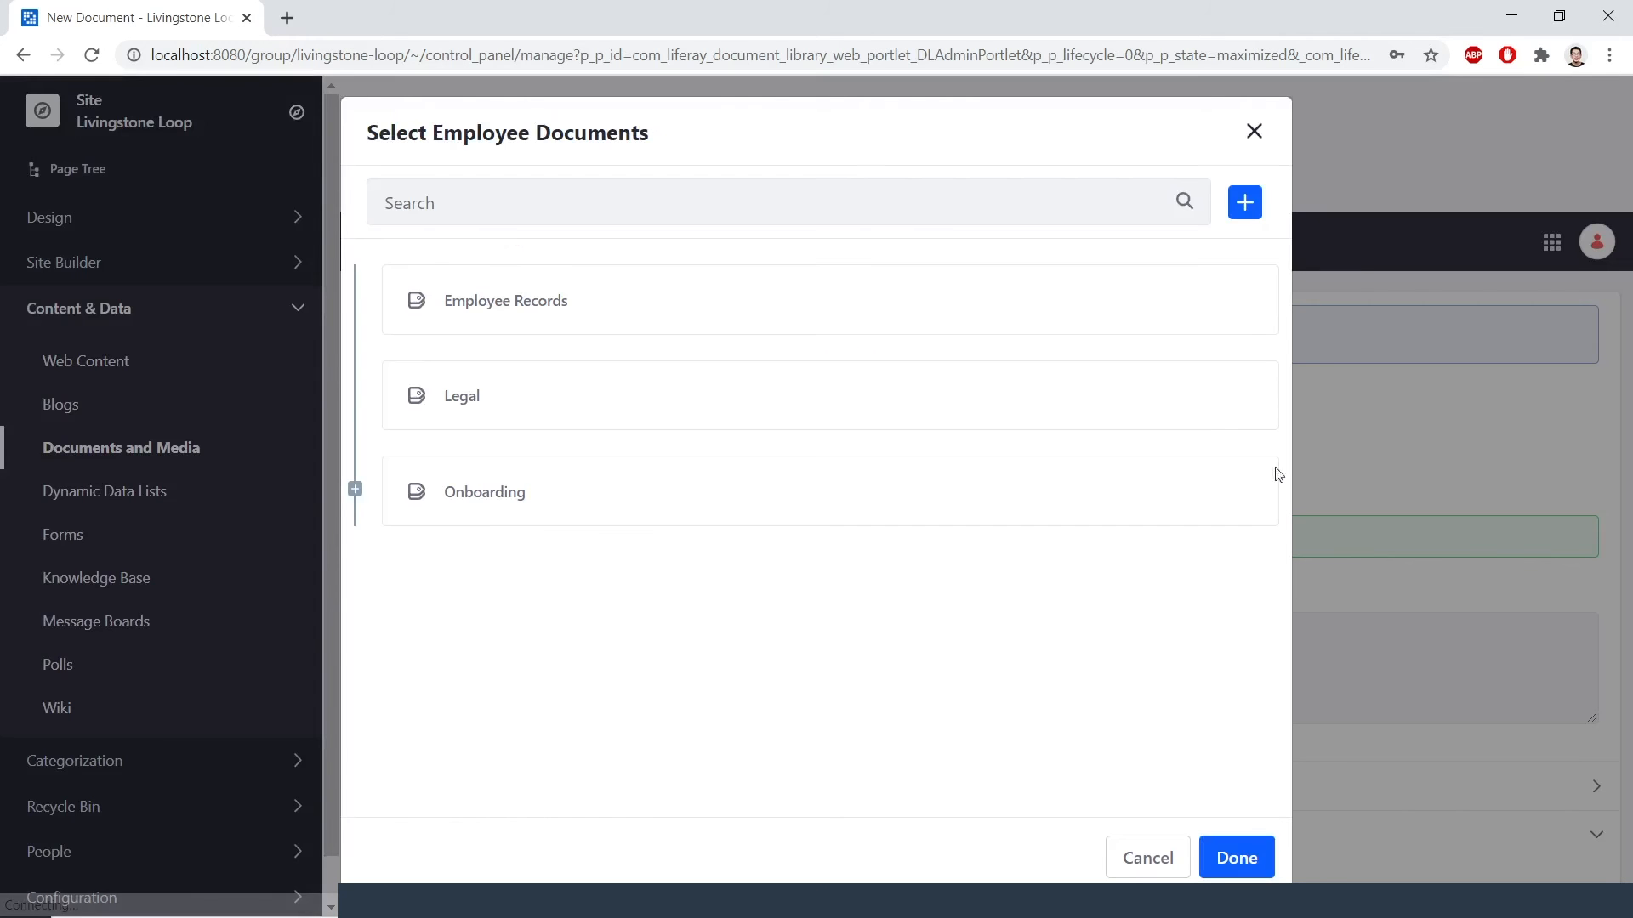
click(857, 508)
click(357, 491)
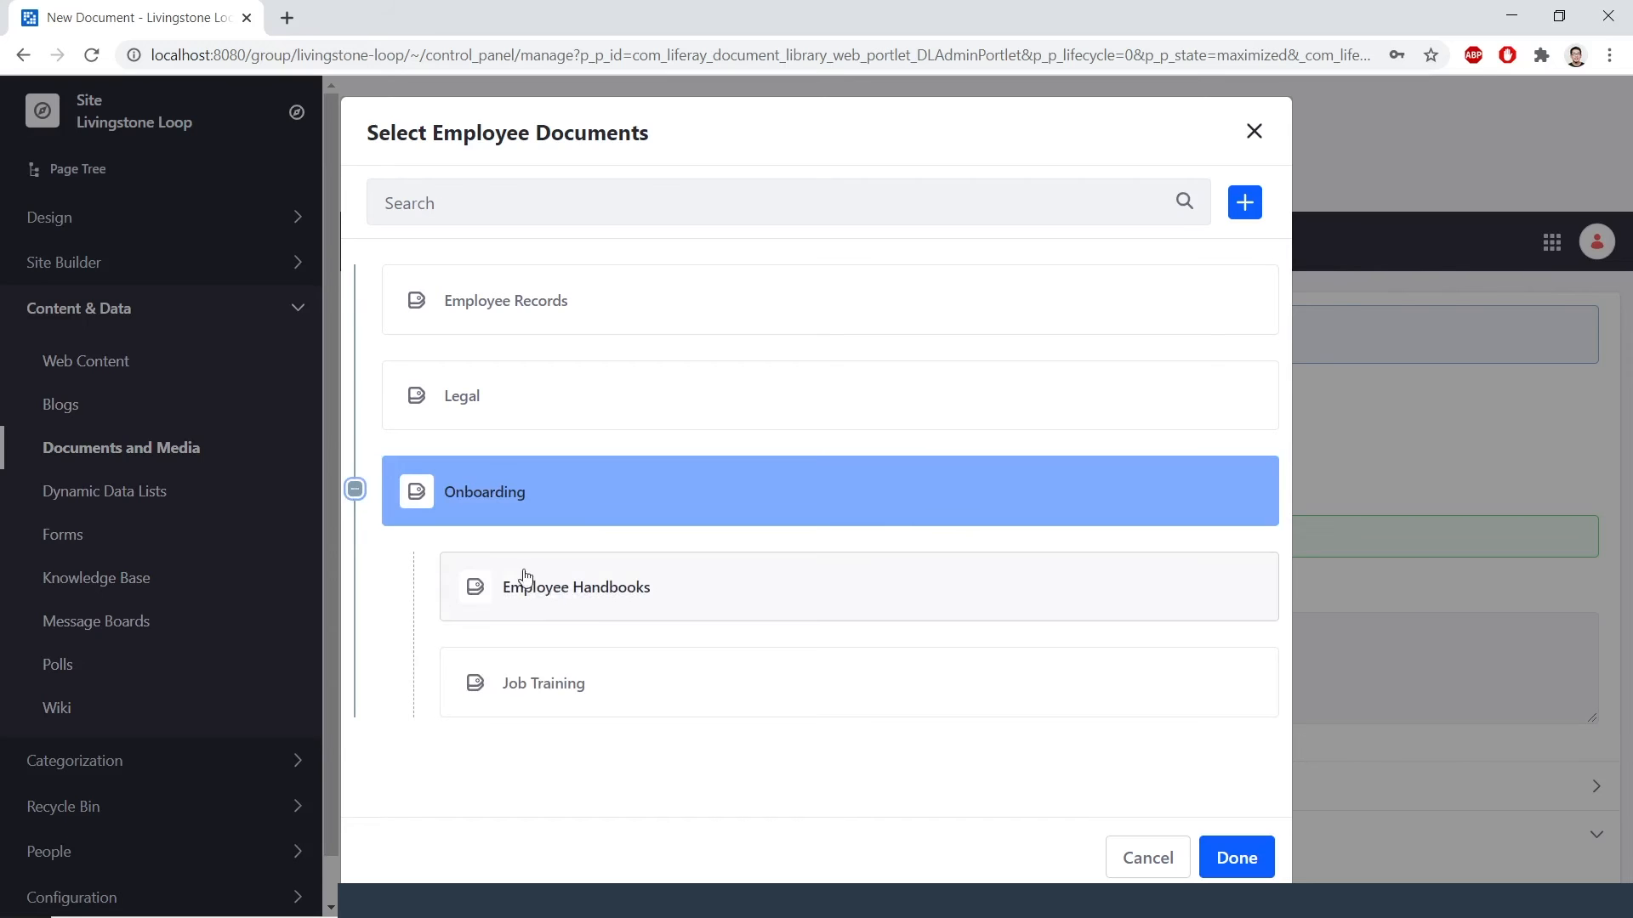
click(593, 601)
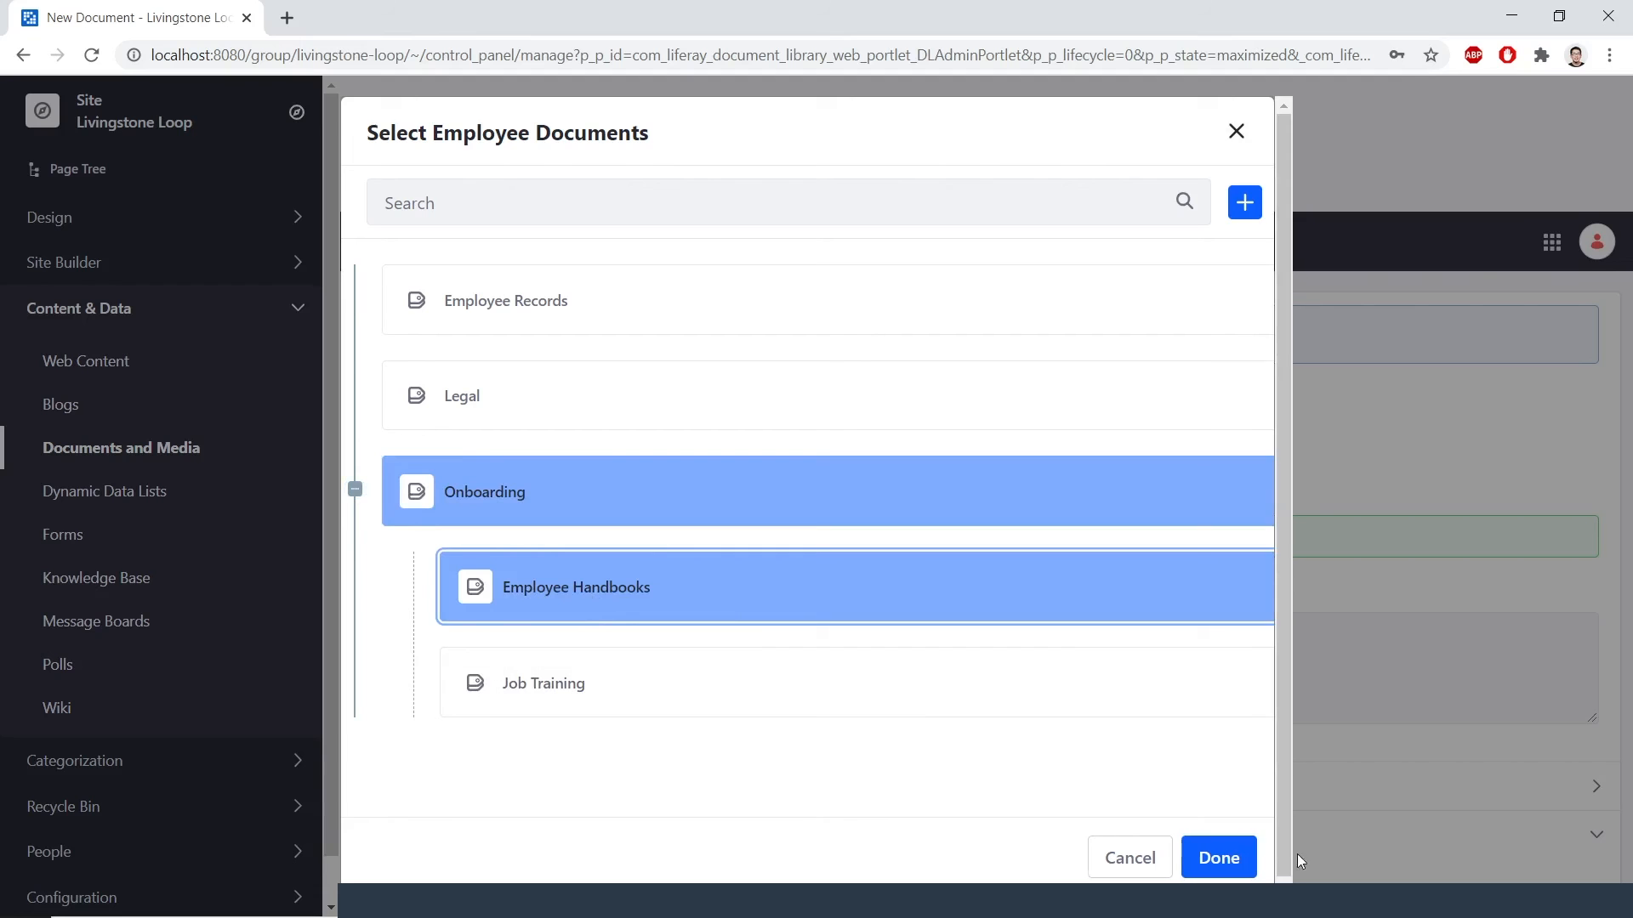
click(1219, 857)
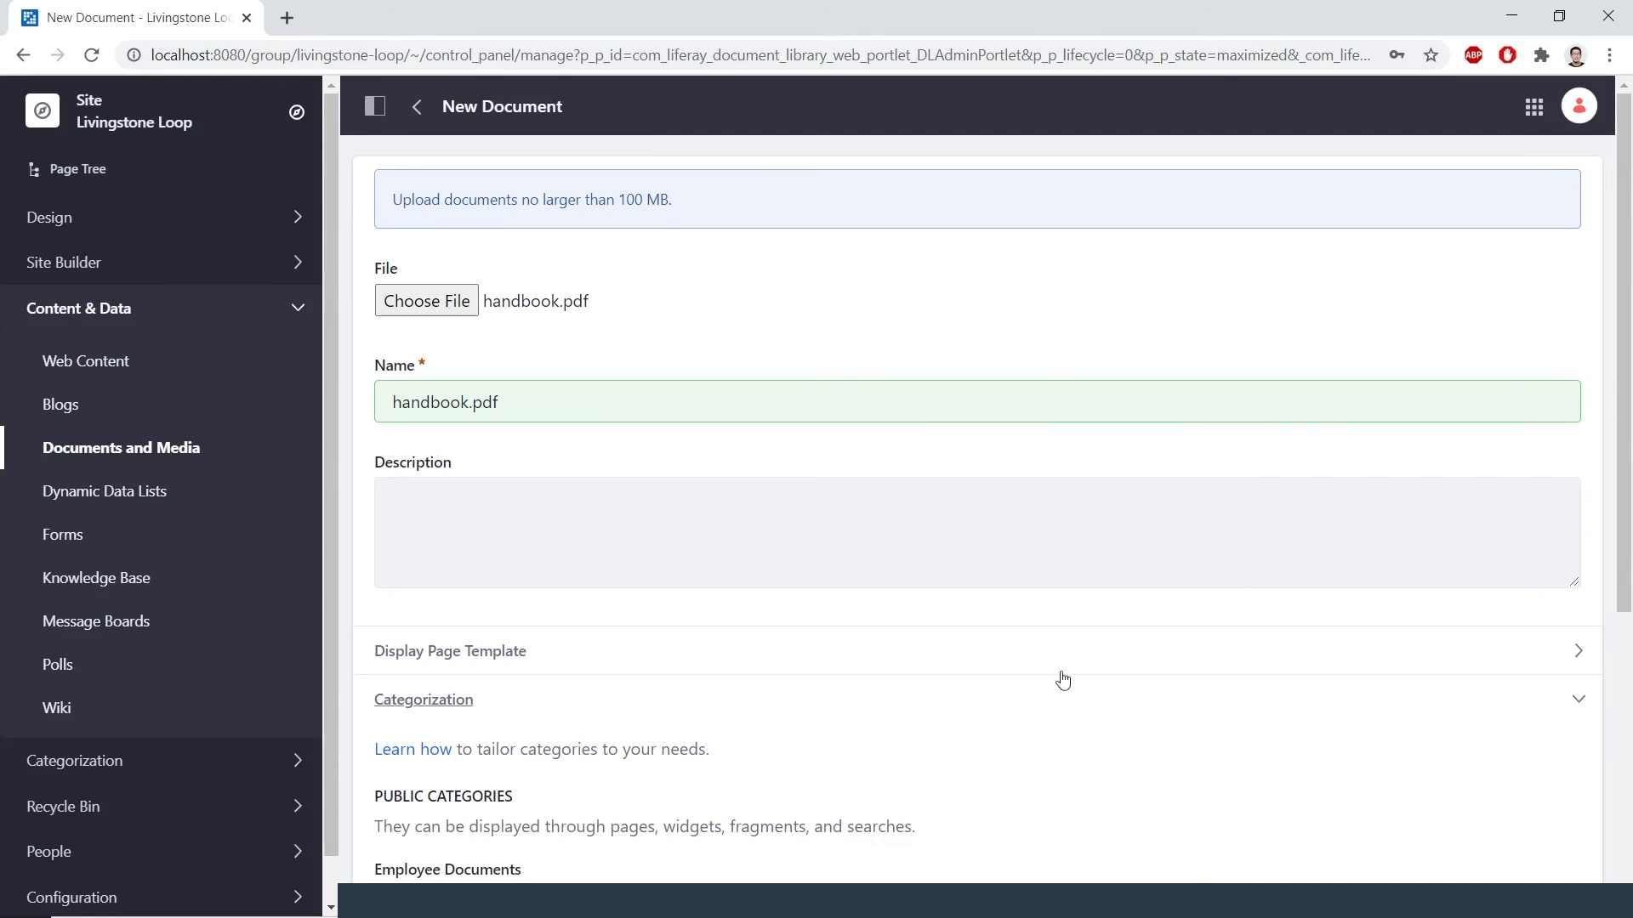
- Tag the handbook document with "Employee", "Employee Handbook", "HR" and "Livingstone", and publish it
scroll(1017, 627, down, 5)
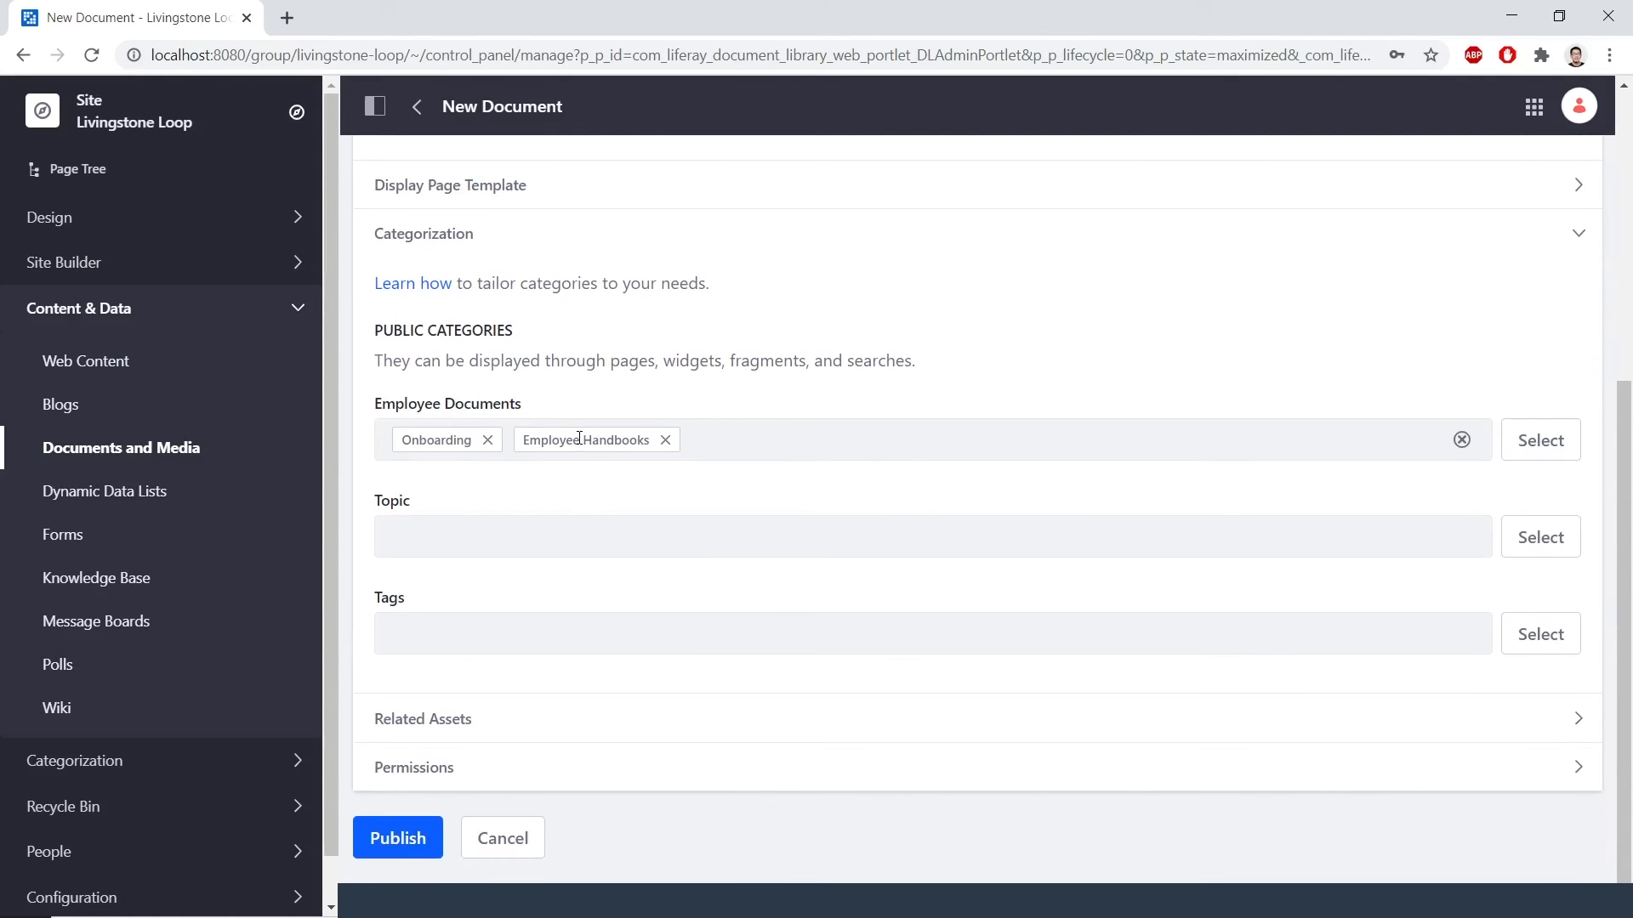
click(564, 633)
text(Employee)
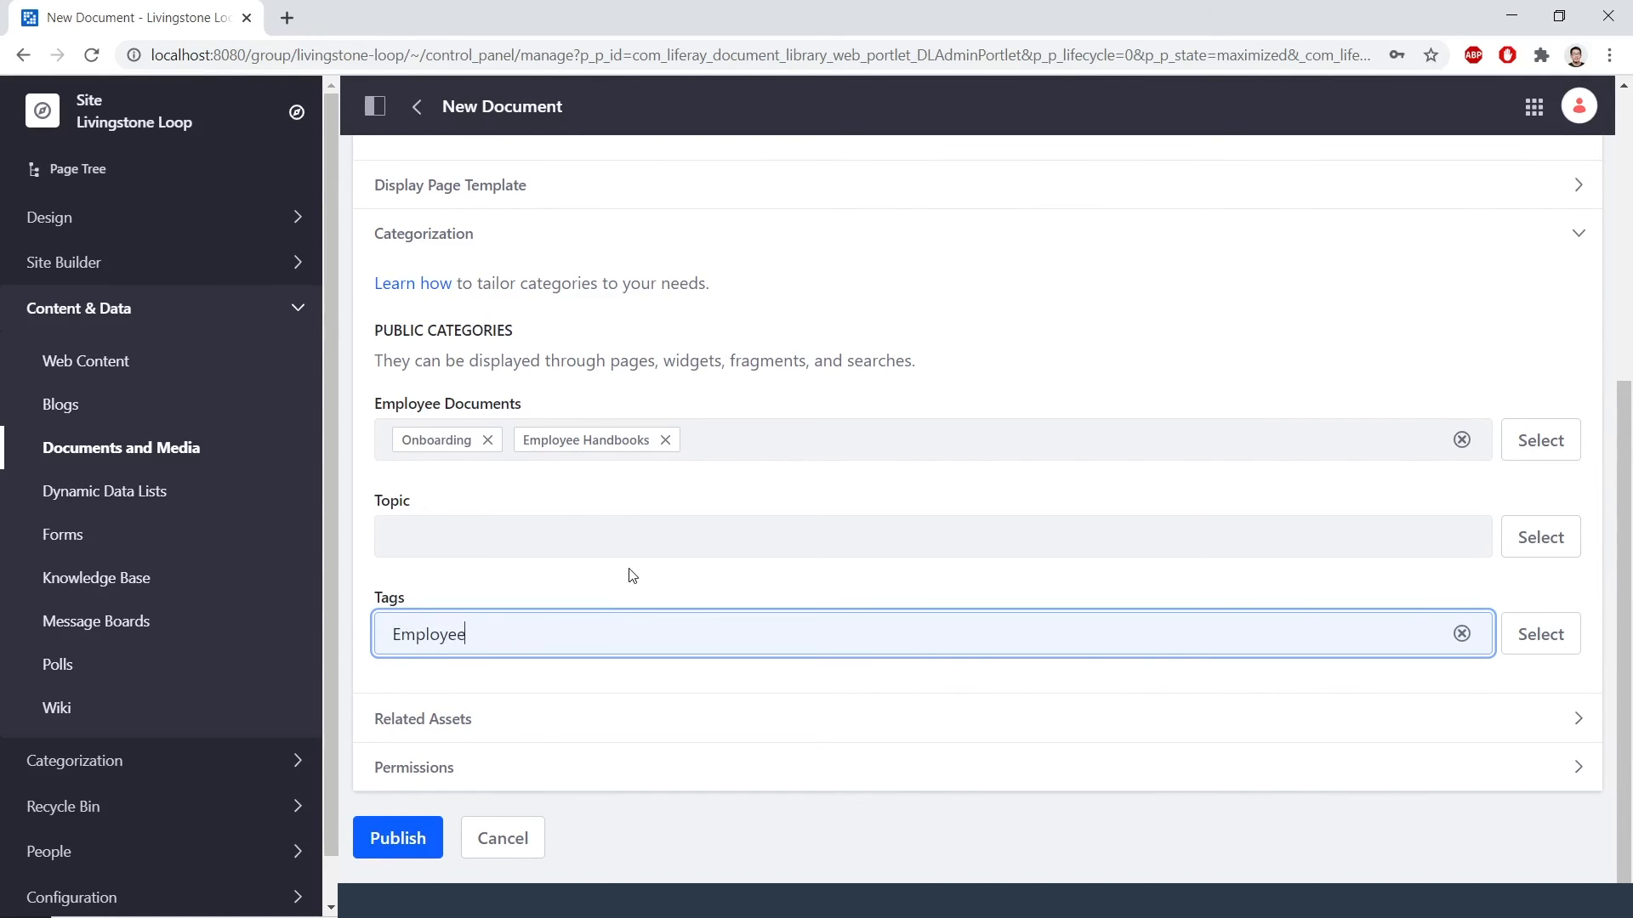
key(Return)
text(Employee H)
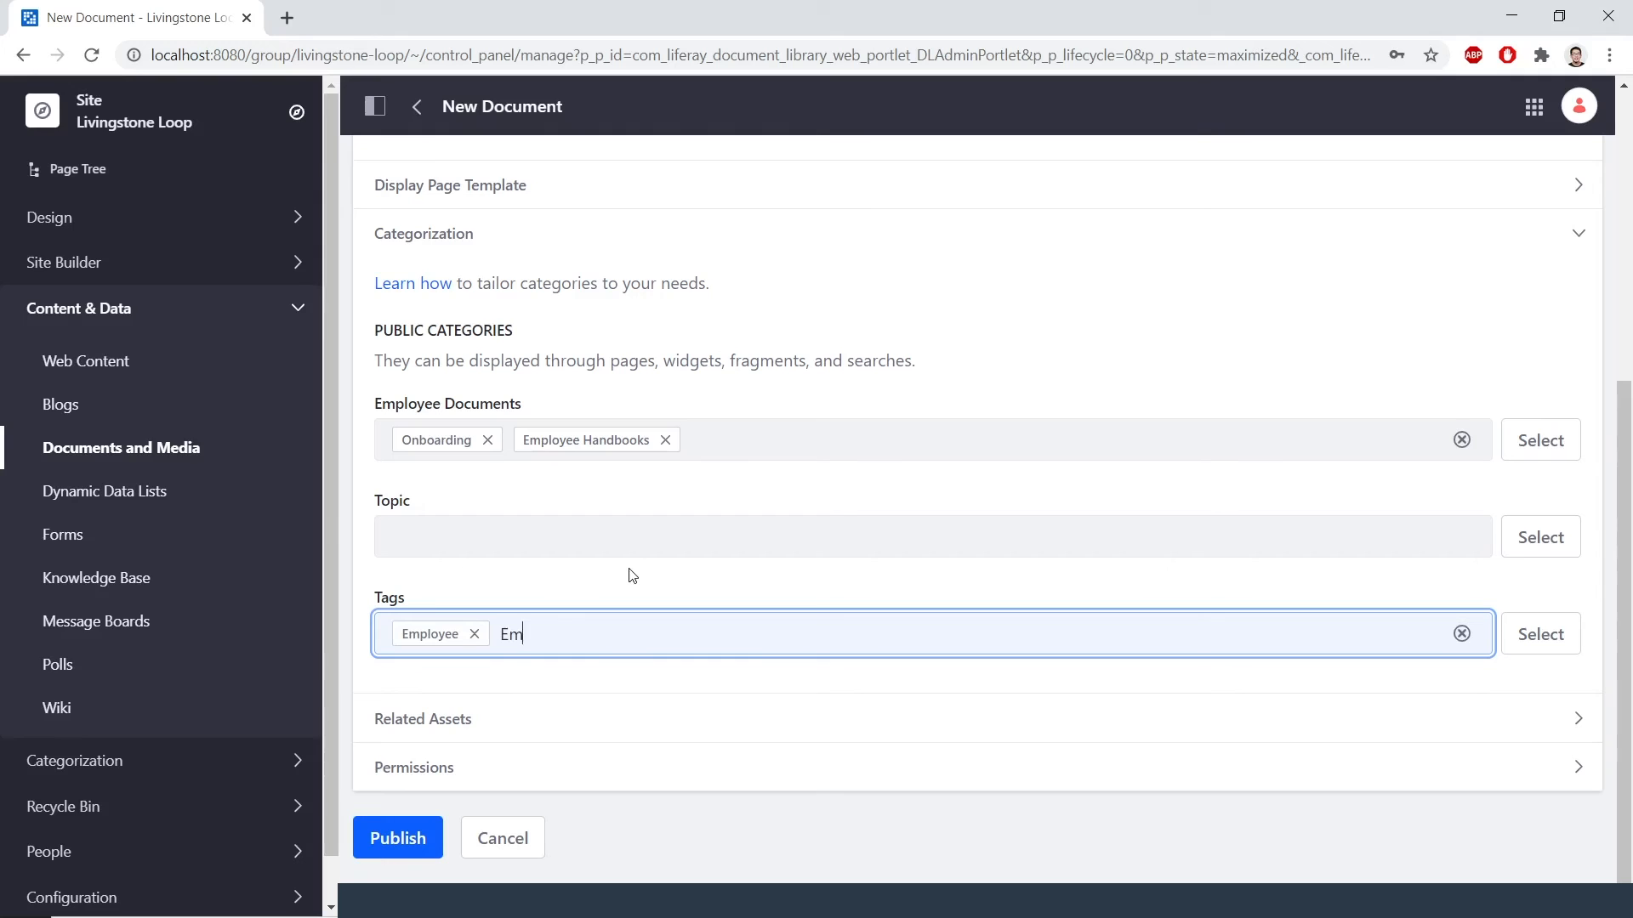
text(andbook)
key(Return)
text(HR)
key(Return)
text(Livingstone)
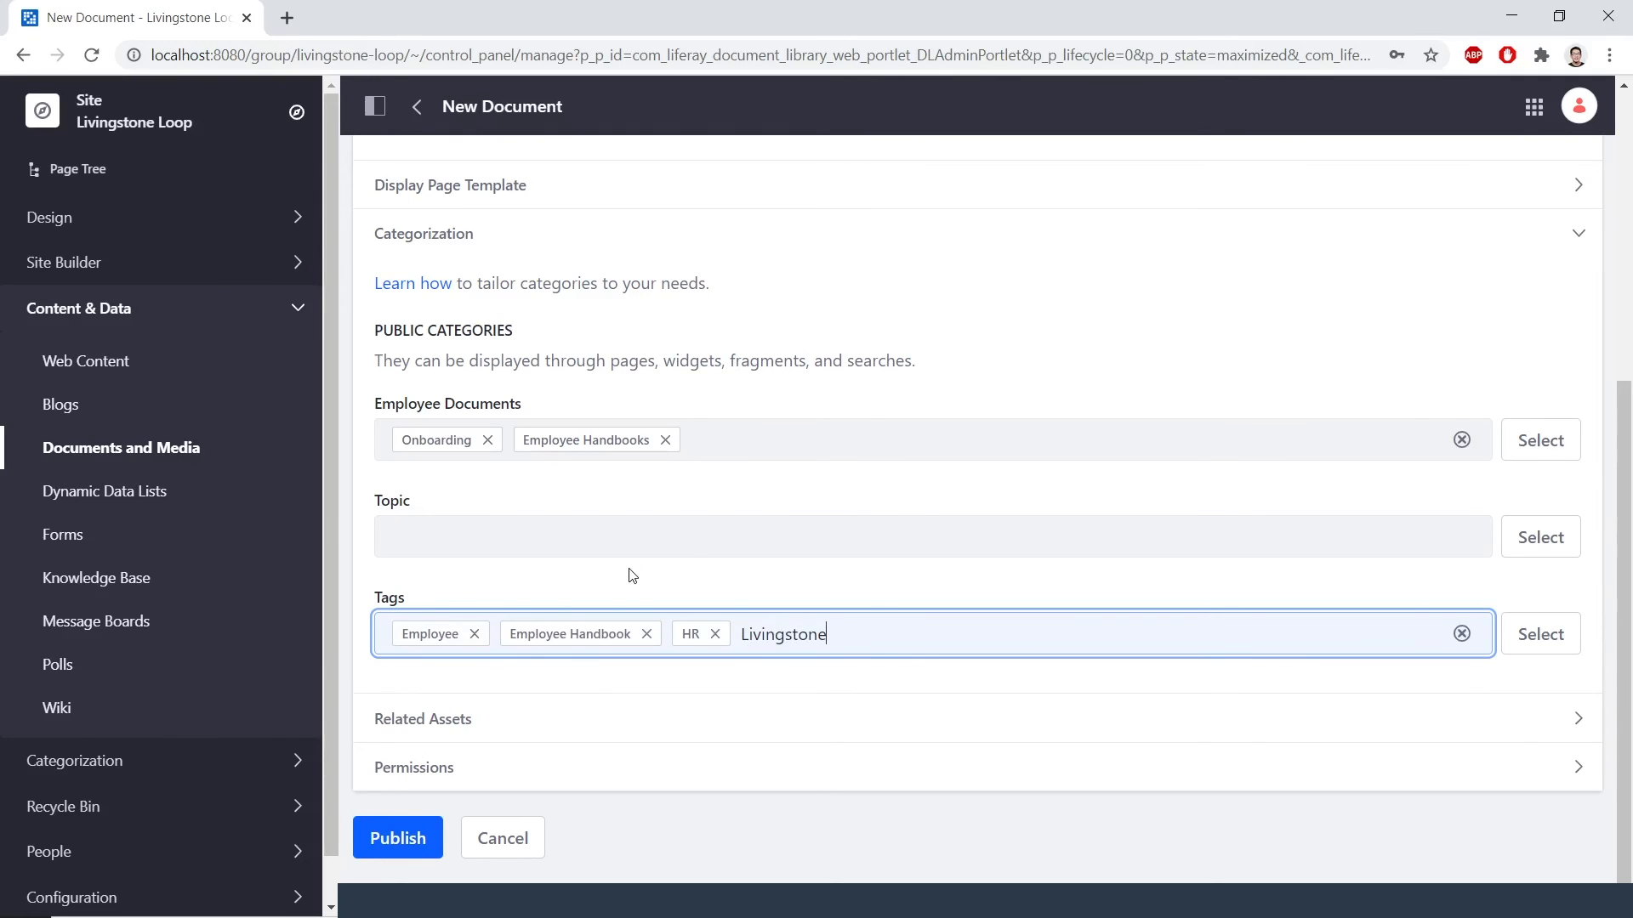
key(Return)
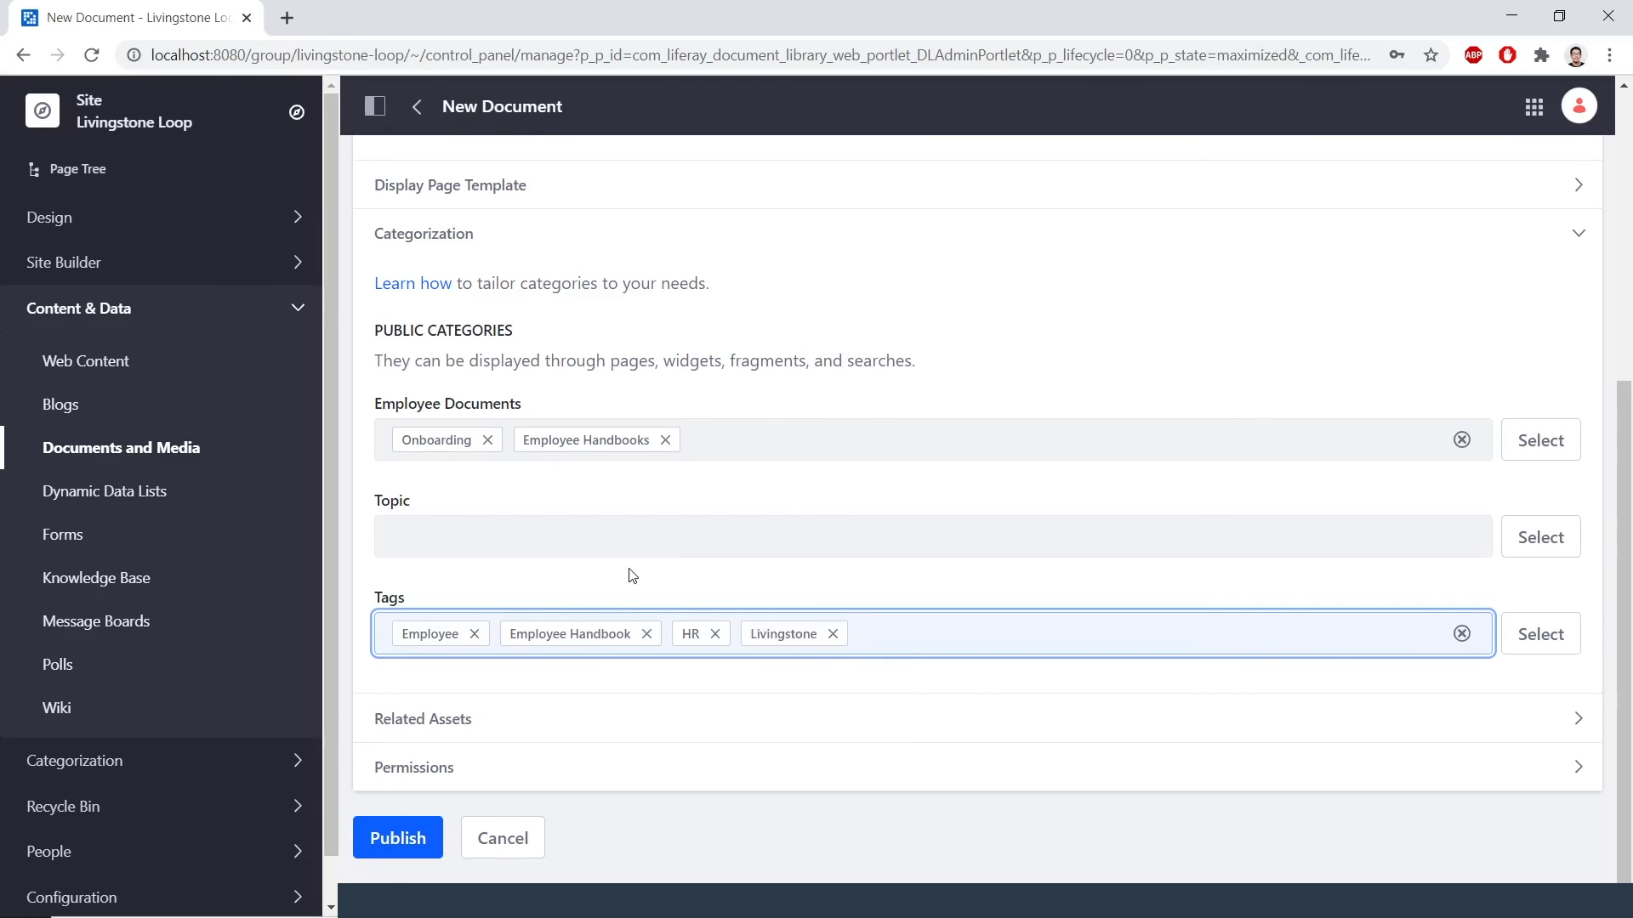
click(397, 857)
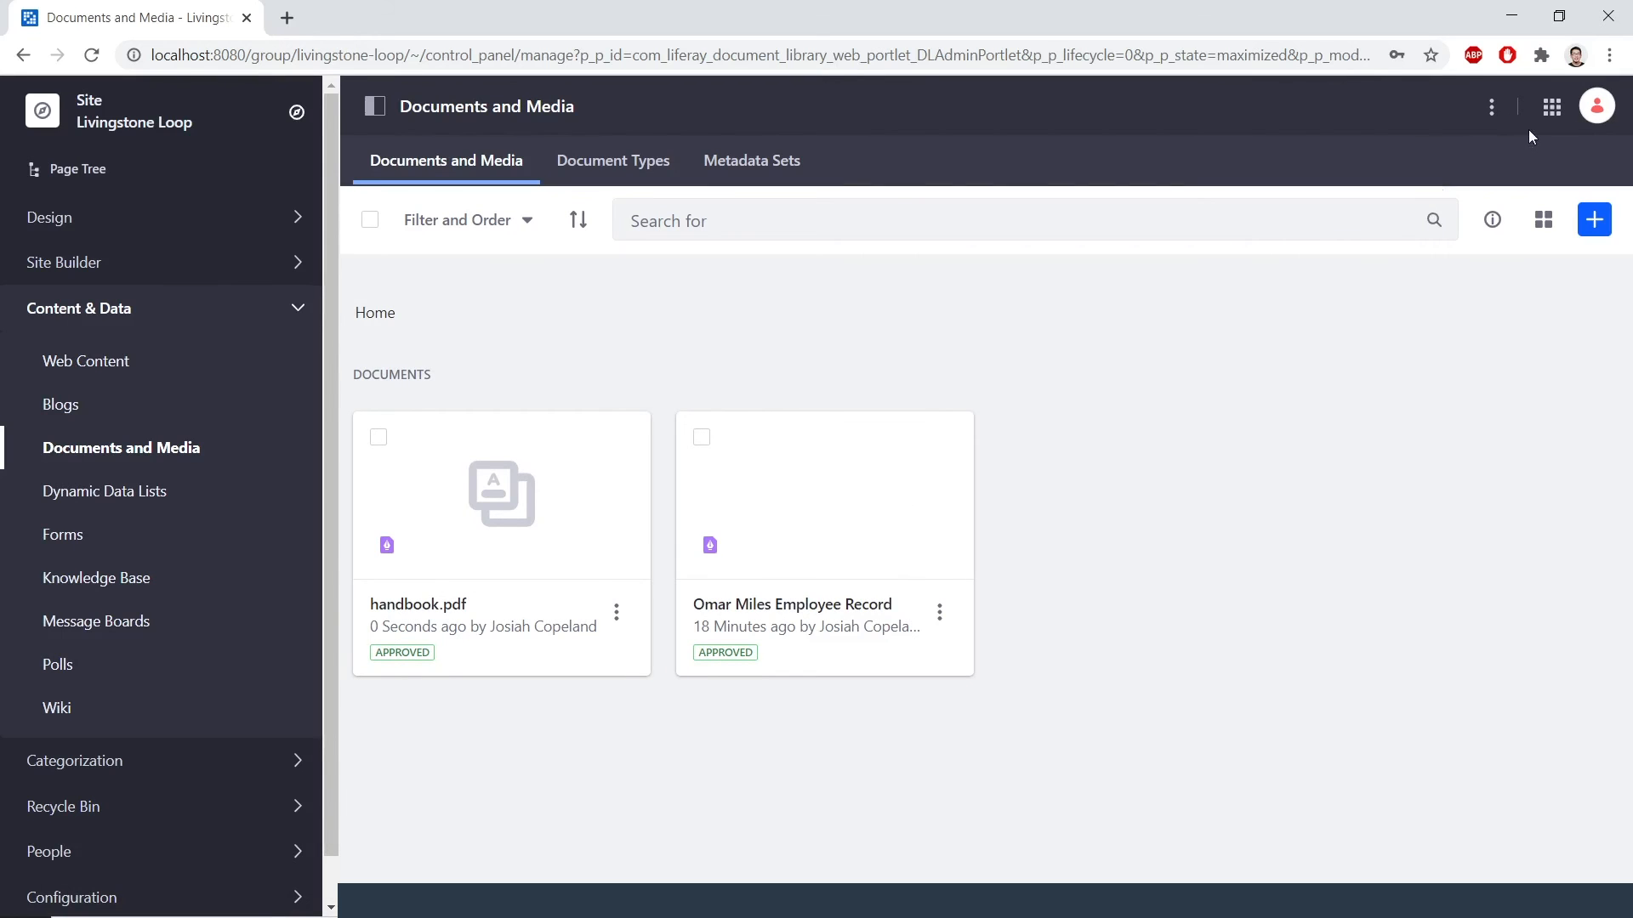
- Open the Assets configuration in the Content and Data section of System Settings
click(1552, 107)
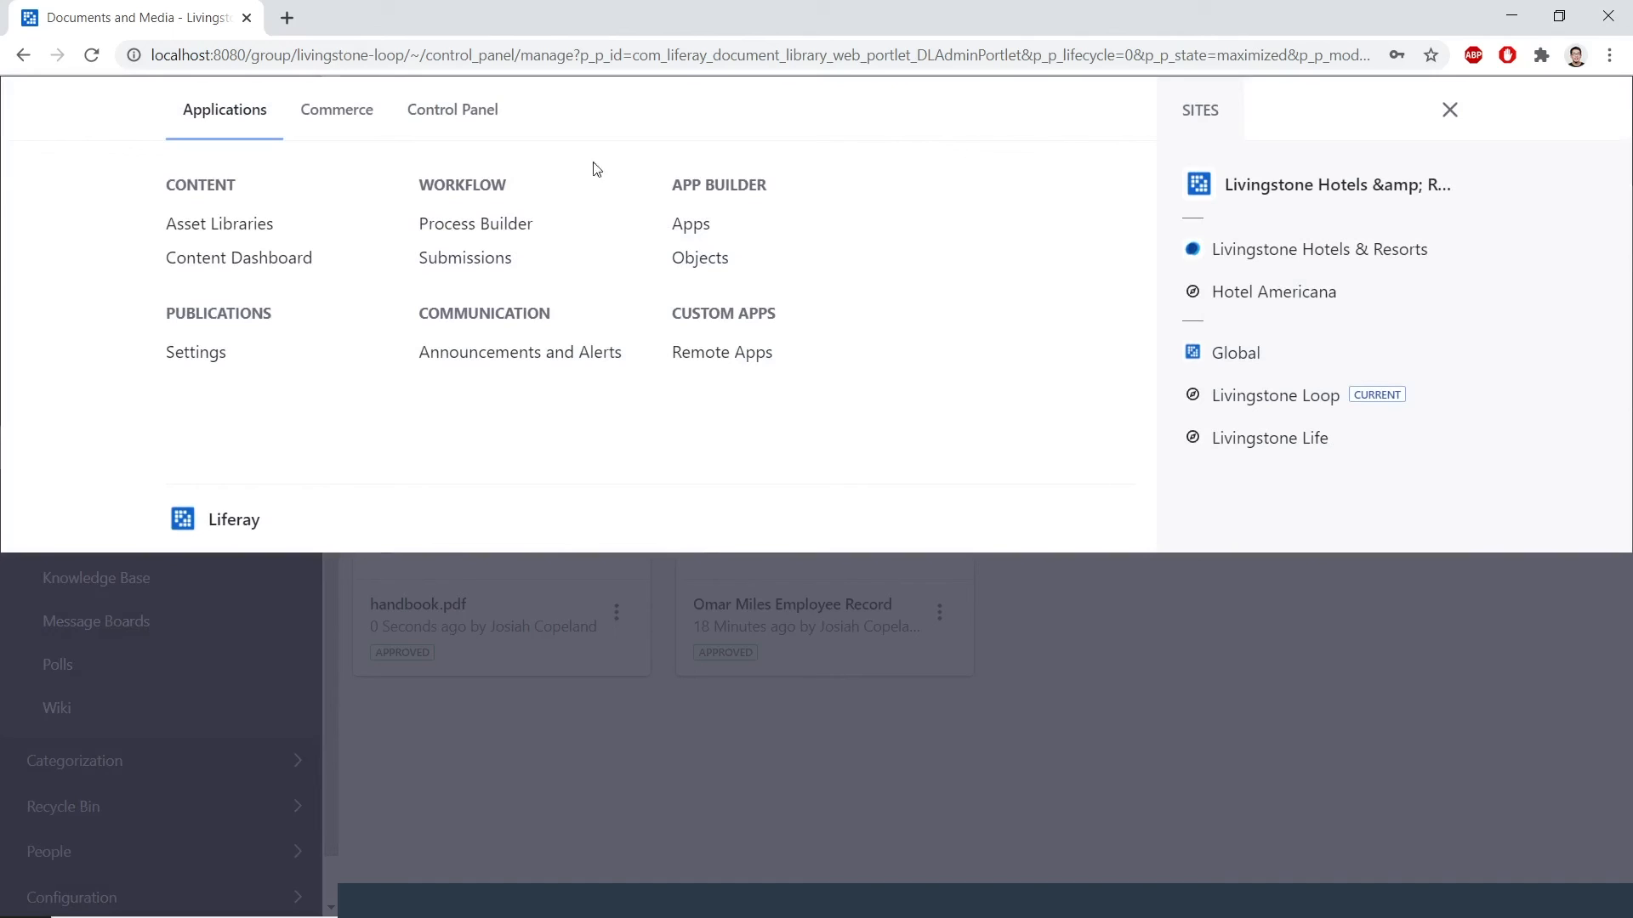
click(474, 111)
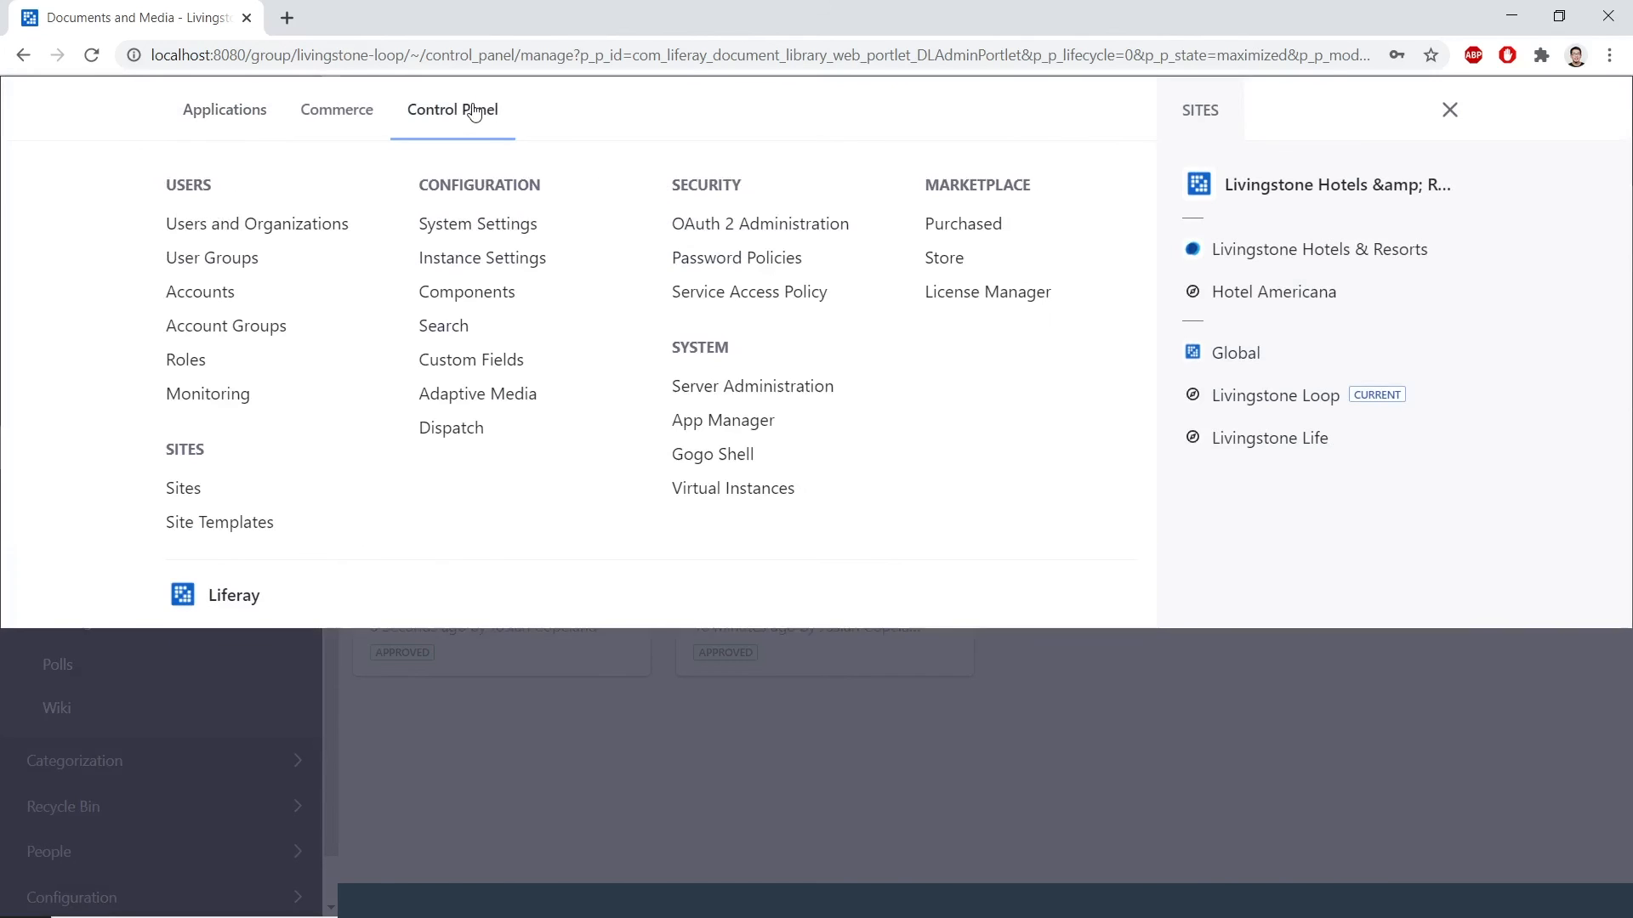
click(489, 234)
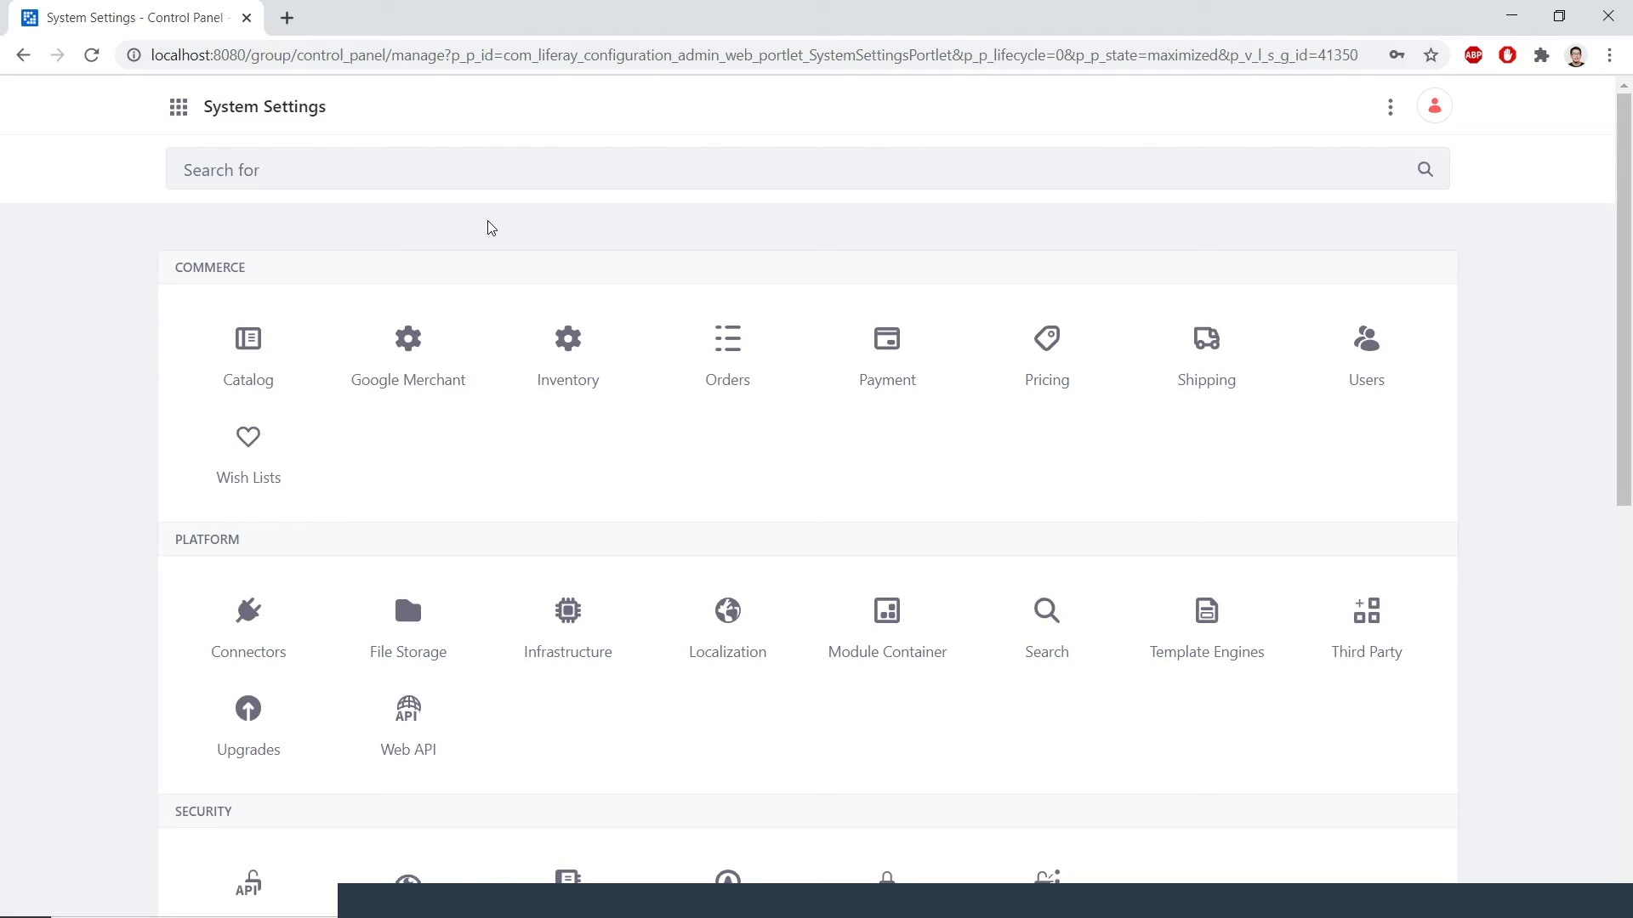
scroll(499, 663, down, 4)
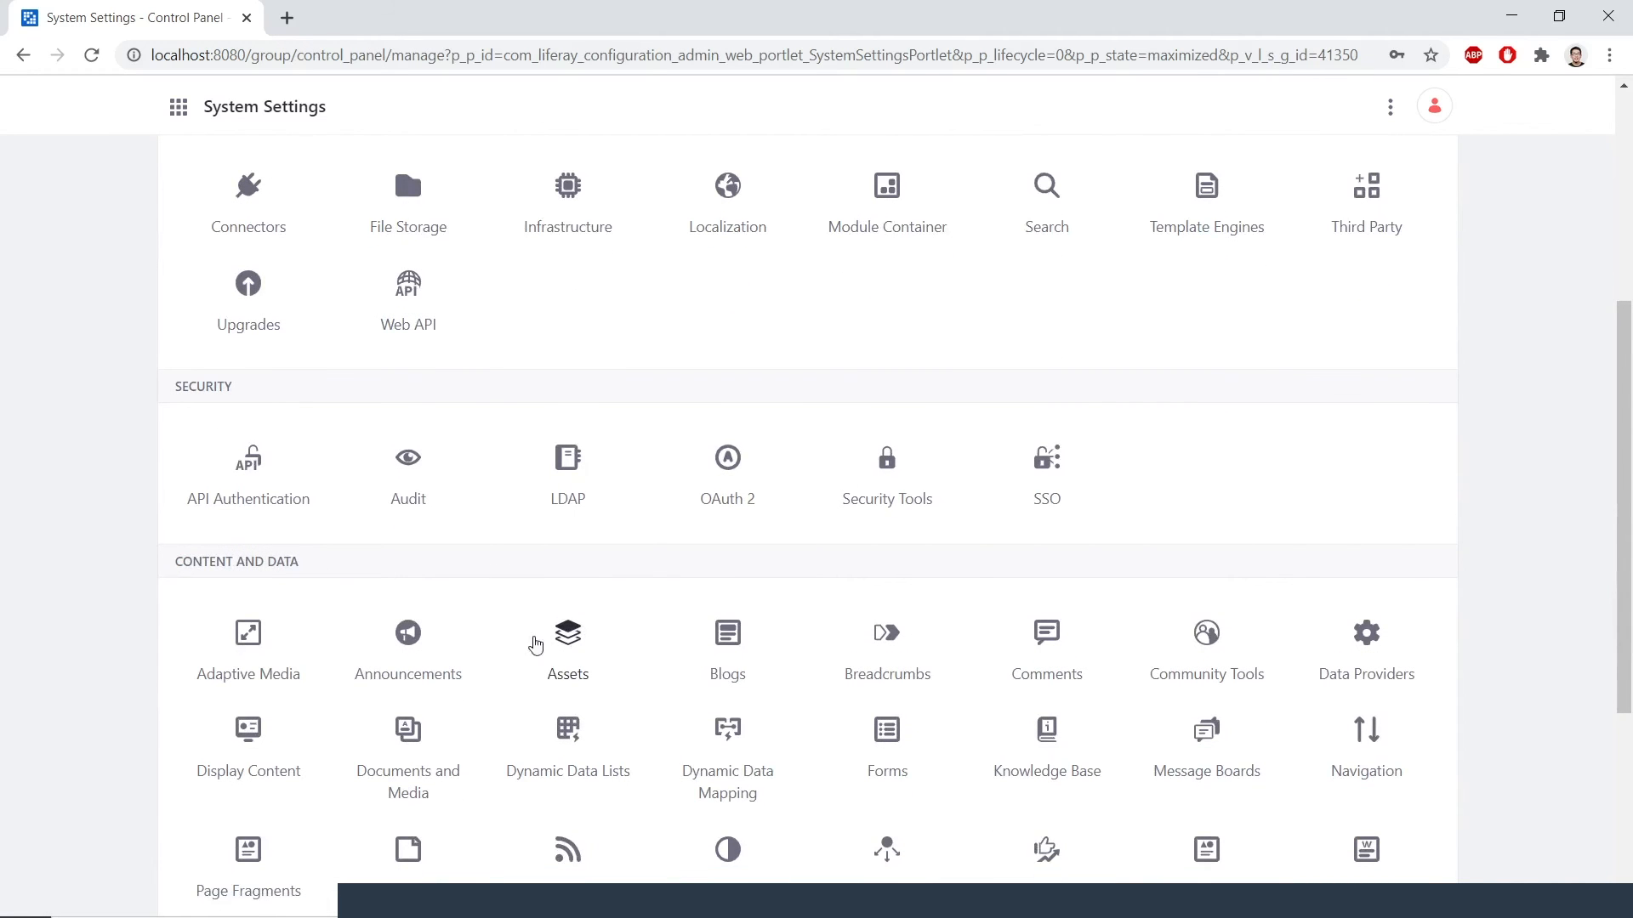
click(565, 637)
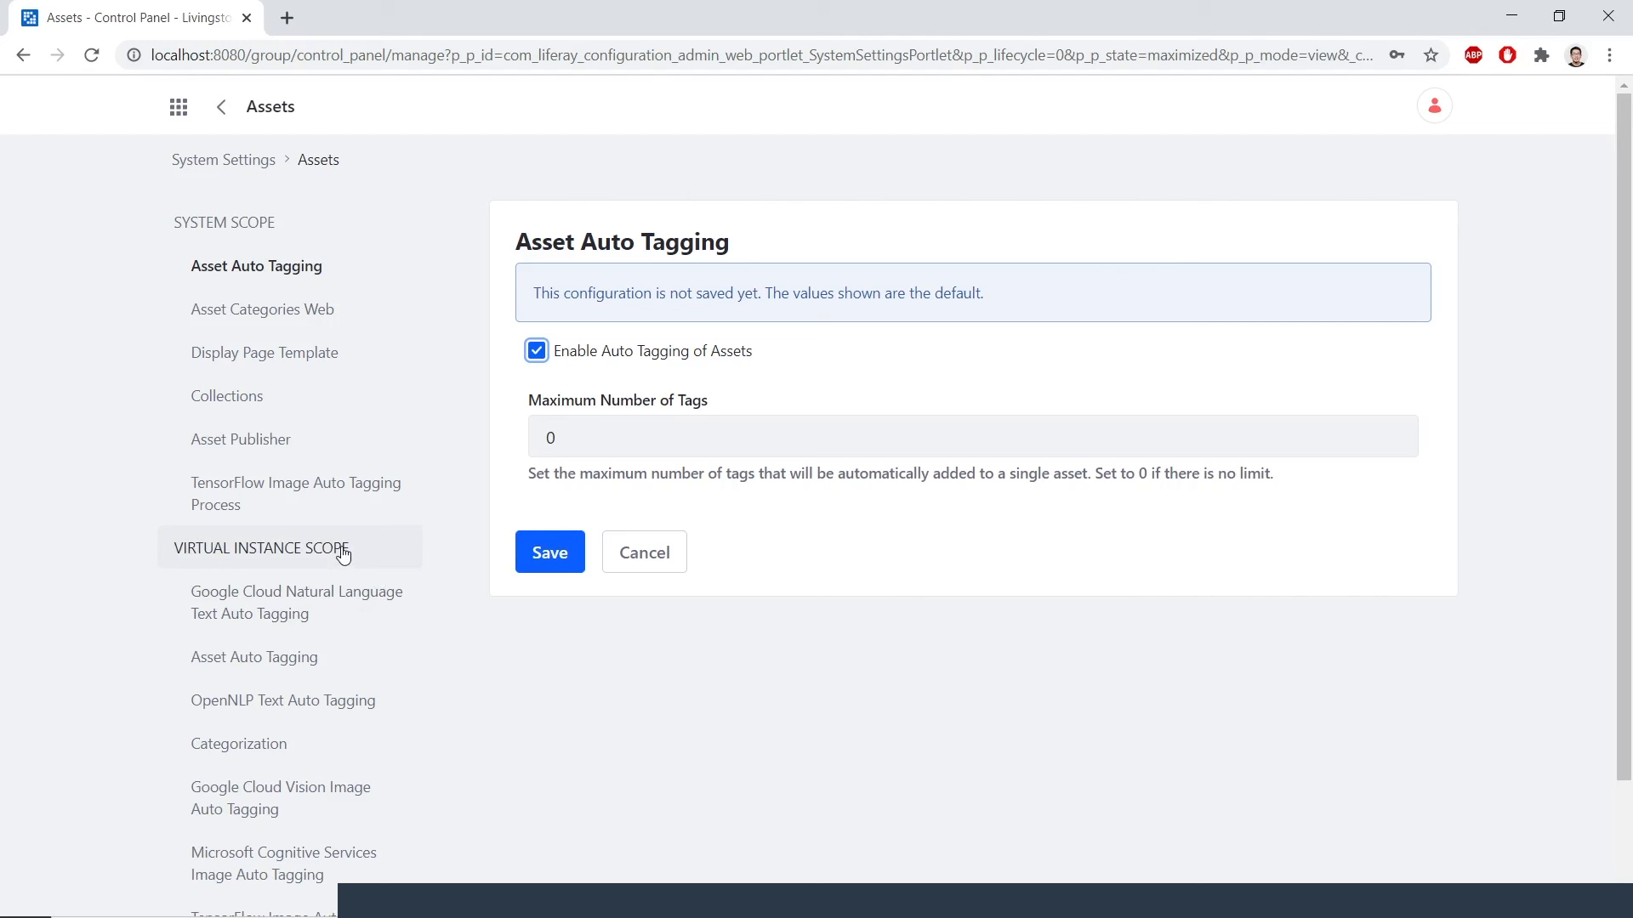
- Enable TensorFlow Image Auto Tagging at virtual instance scope with a confidence threshold of 0.5, and save the configuration
scroll(343, 554, down, 2)
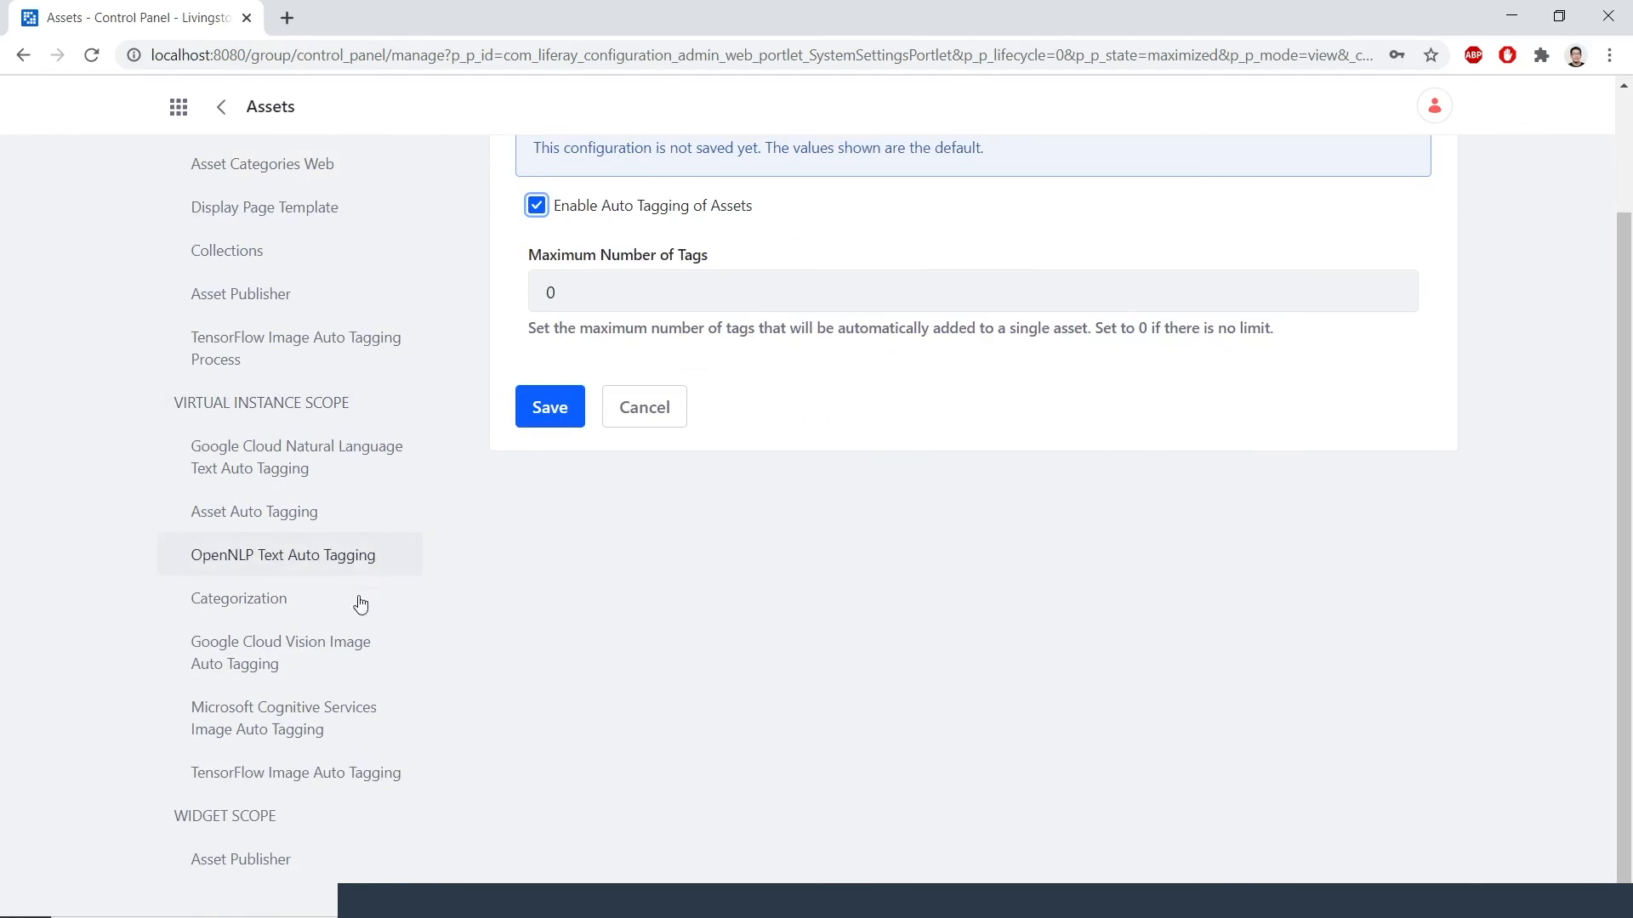
click(380, 781)
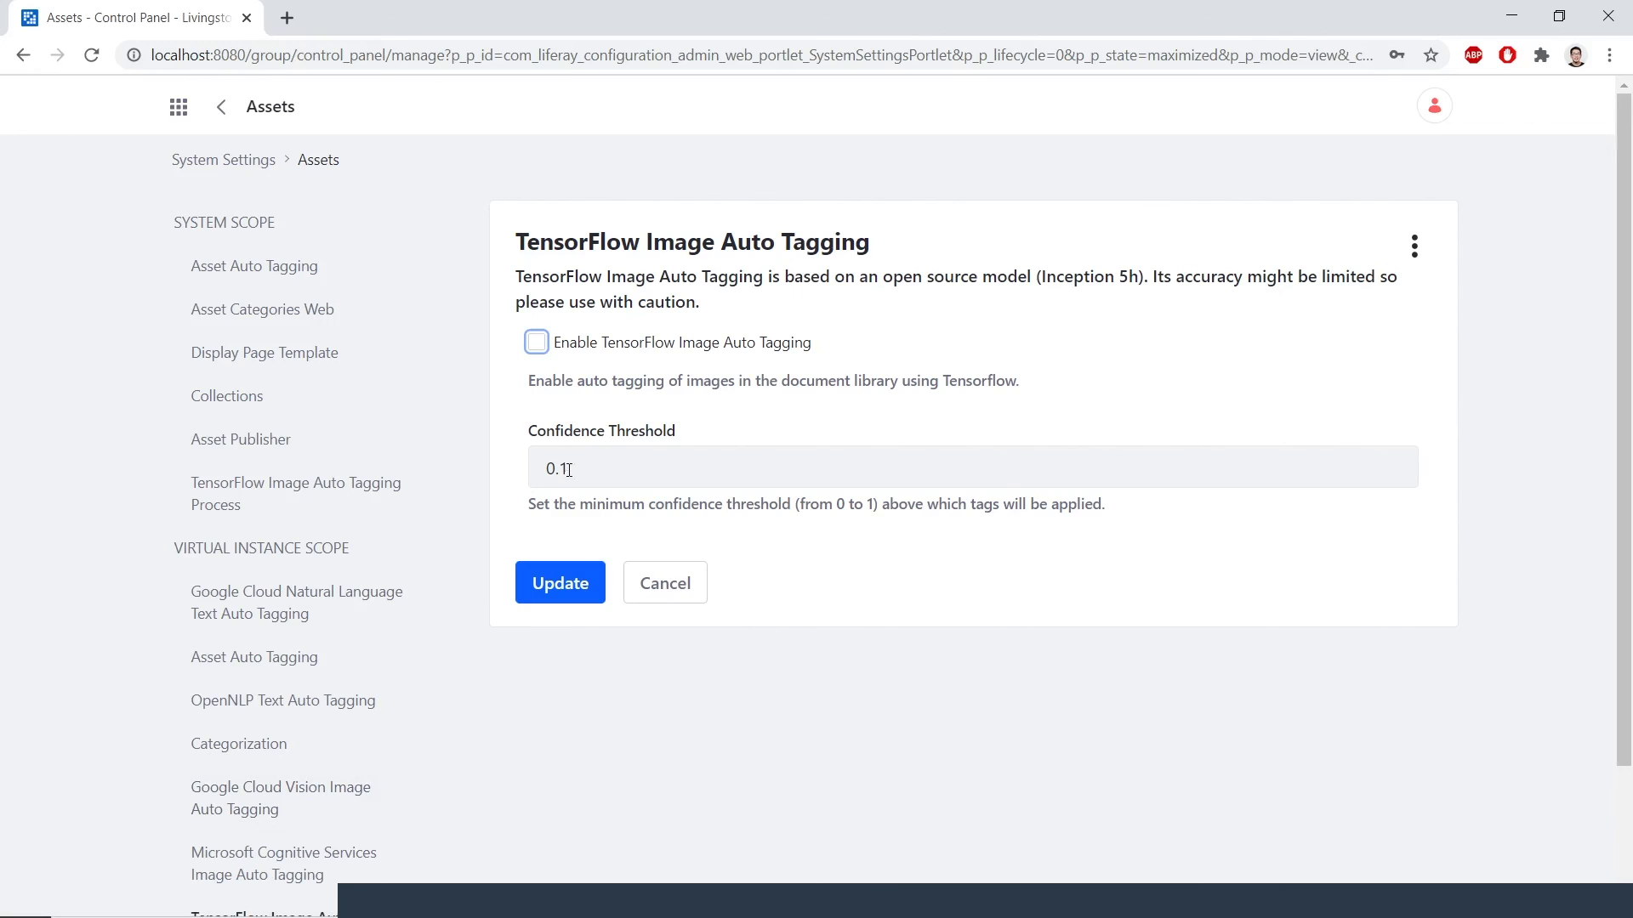
click(537, 348)
click(579, 469)
key(BackSpace)
text(5)
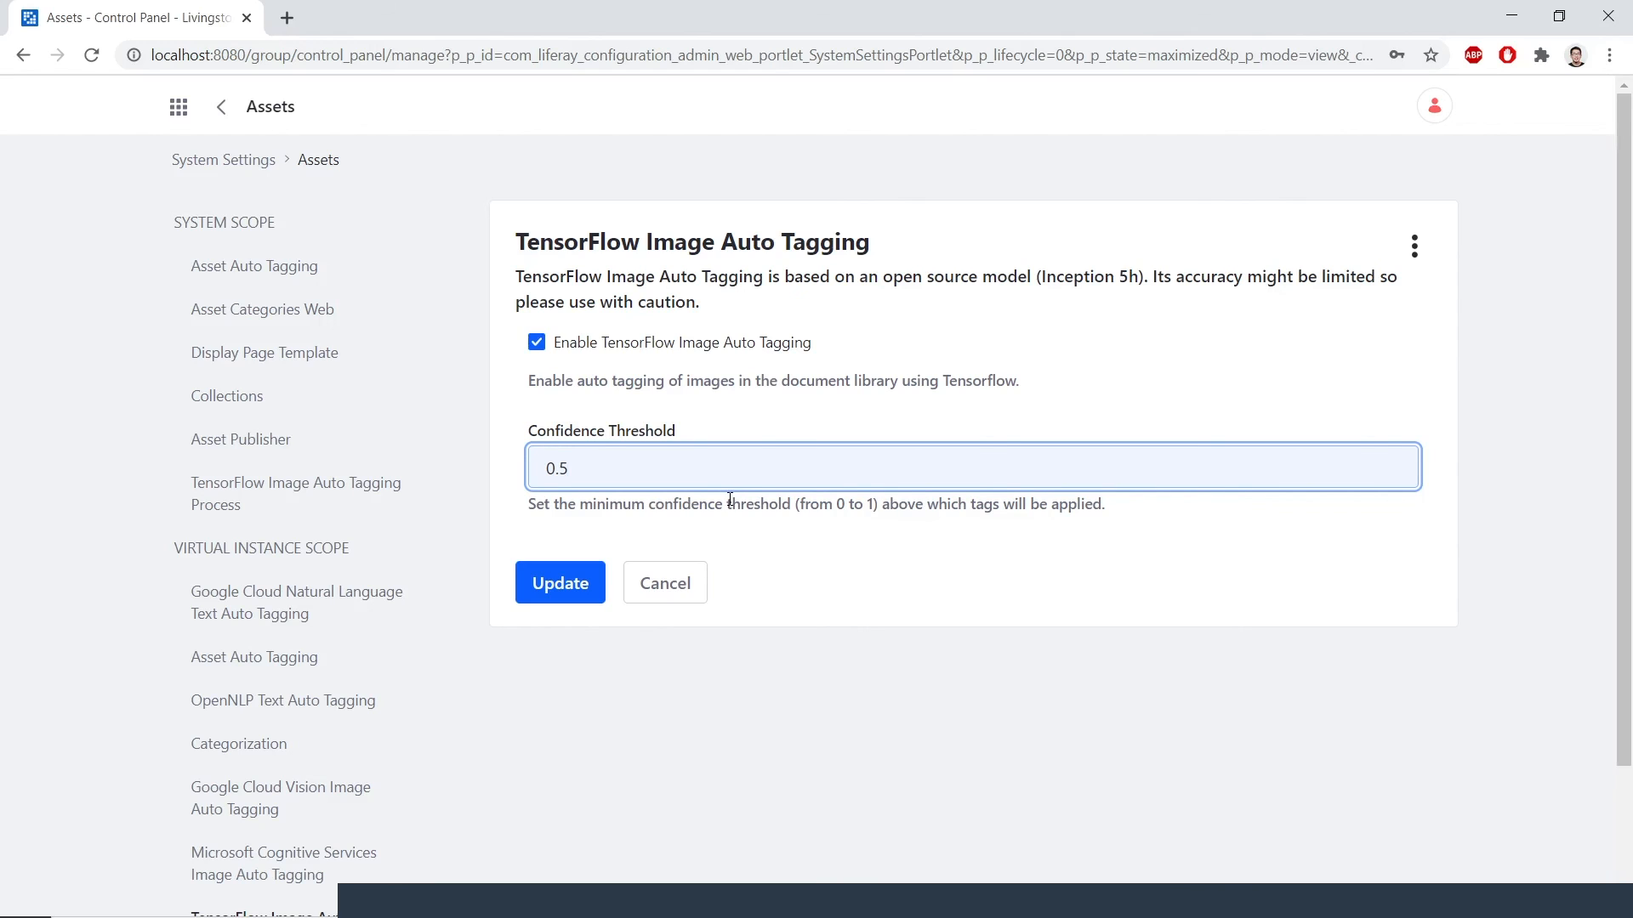
click(575, 589)
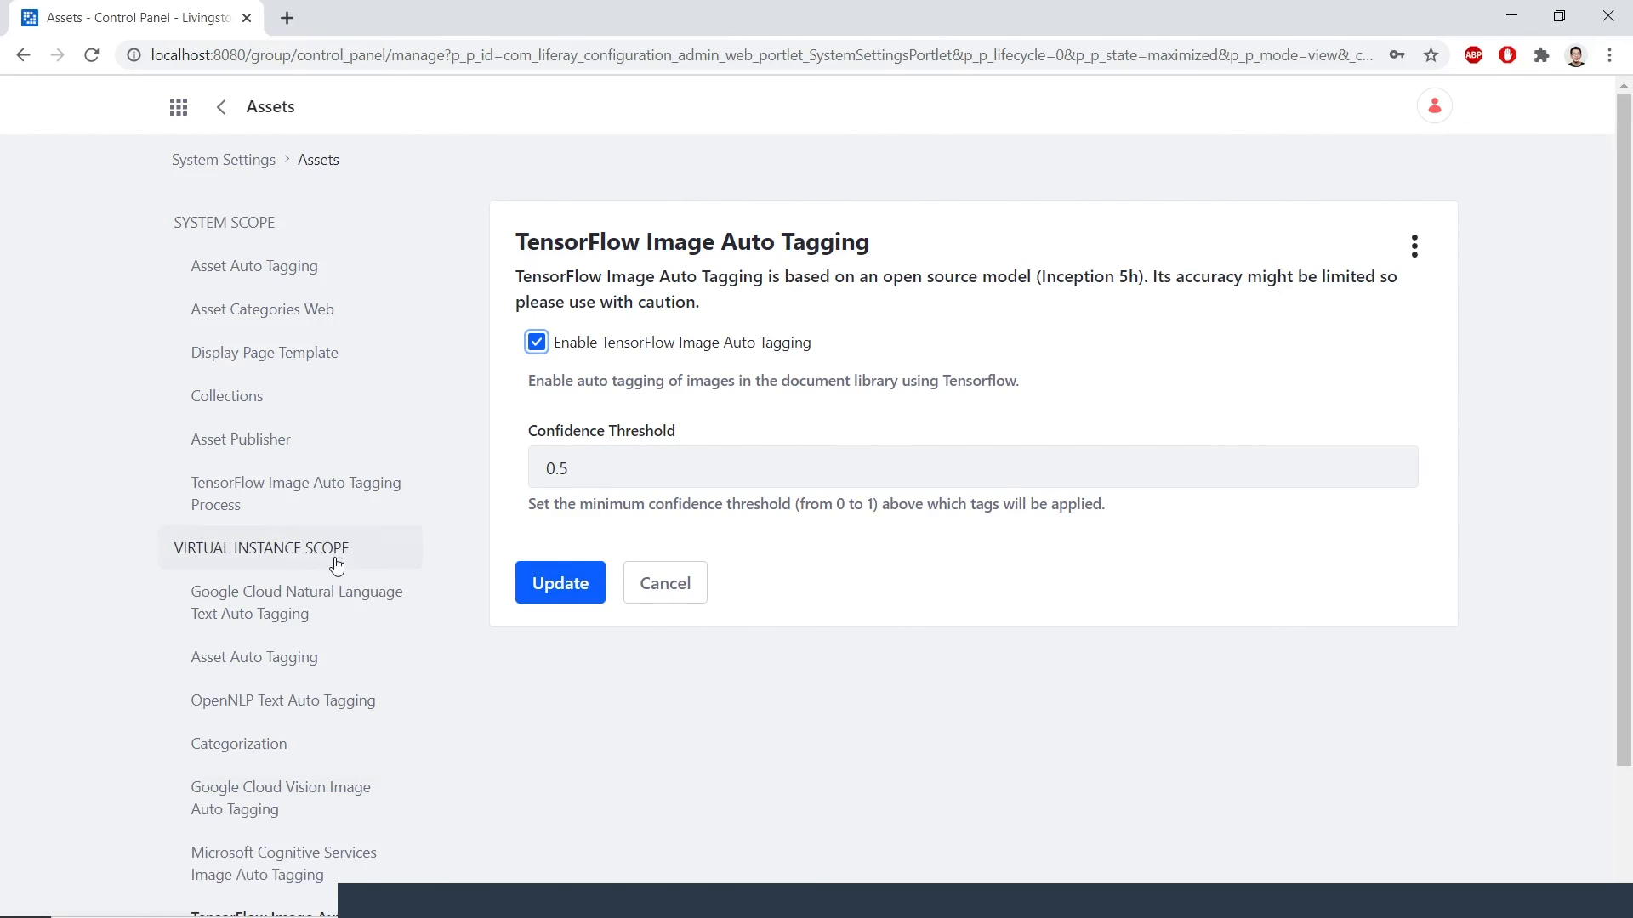
- Set the OpenNLP Text Auto Tagging confidence threshold to 0.5 at virtual instance scope and save the configuration
scroll(397, 563, down, 2)
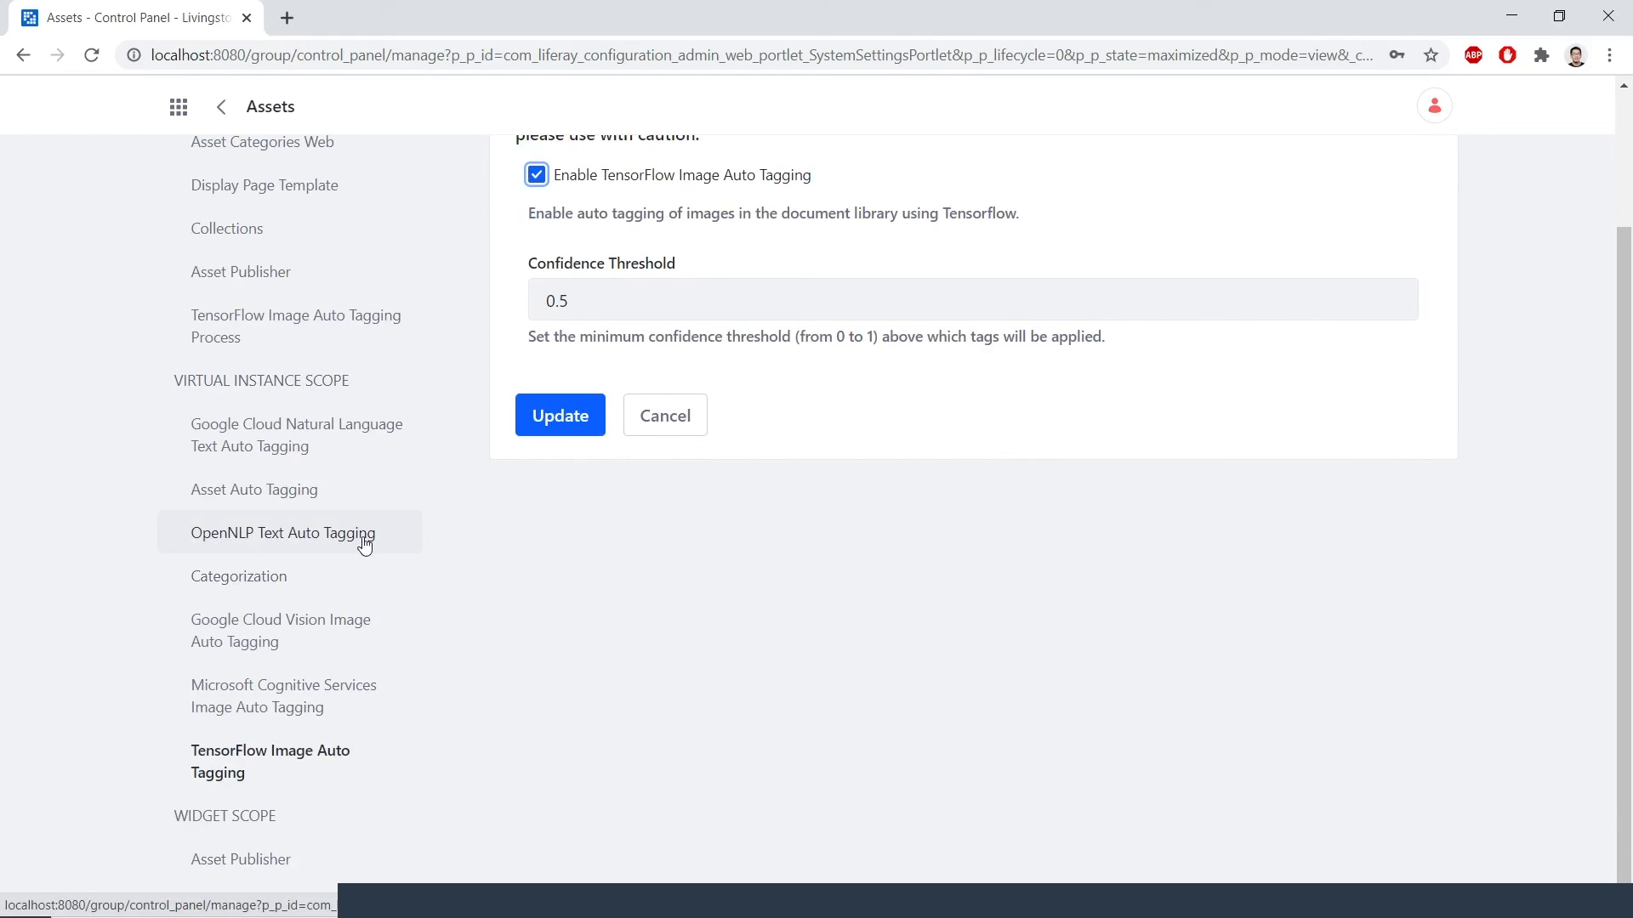
click(365, 545)
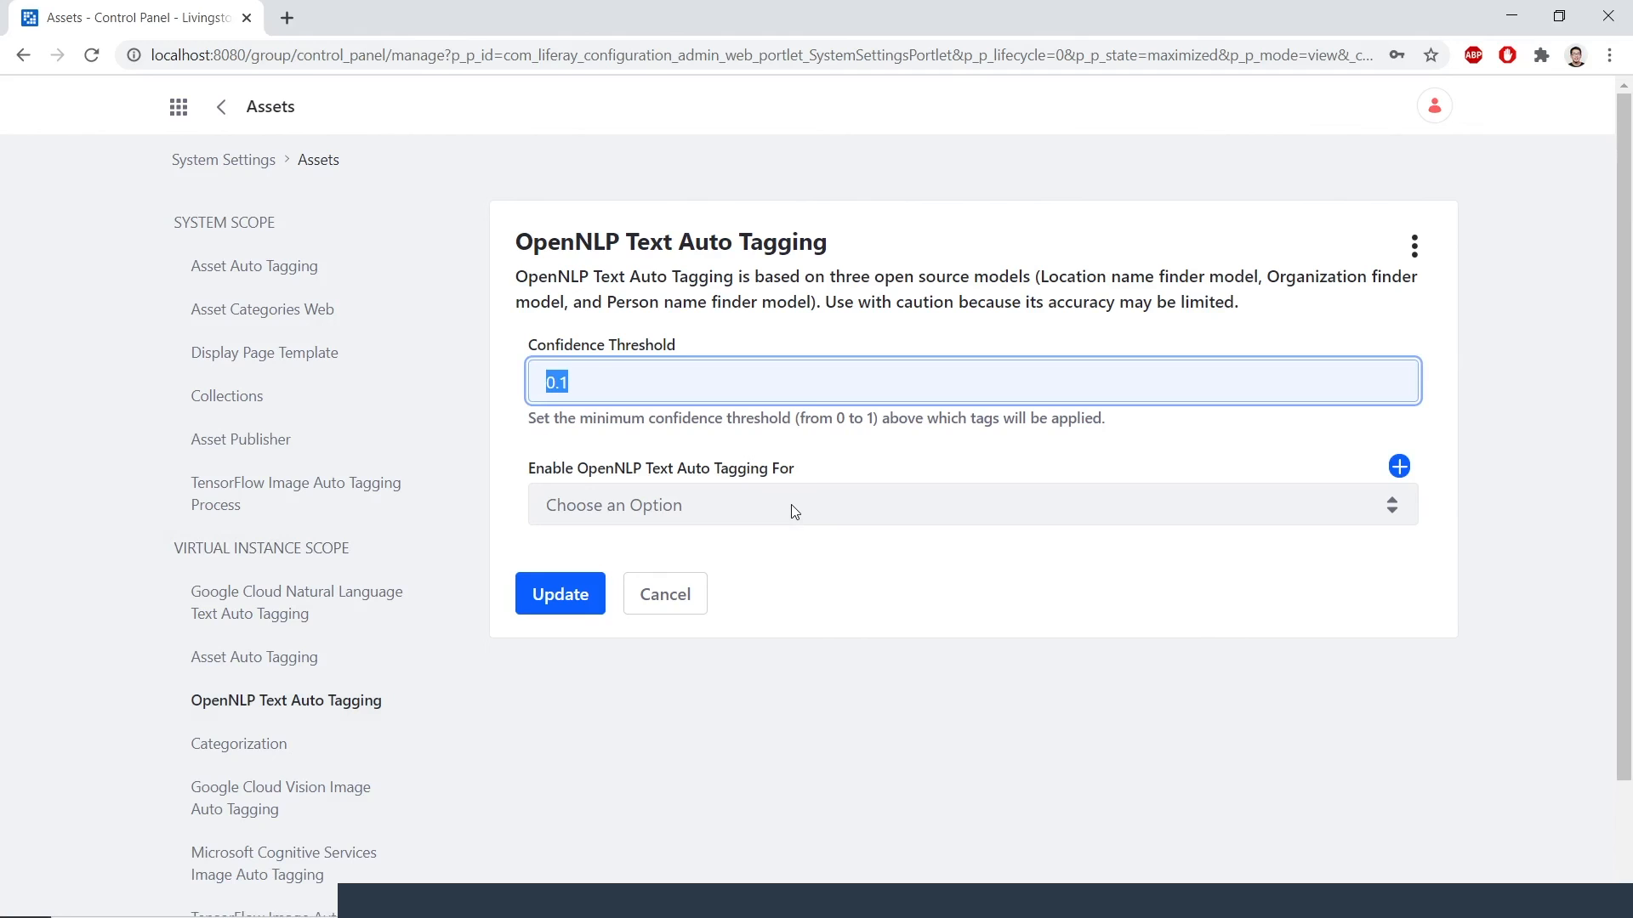
text(0.5)
click(825, 440)
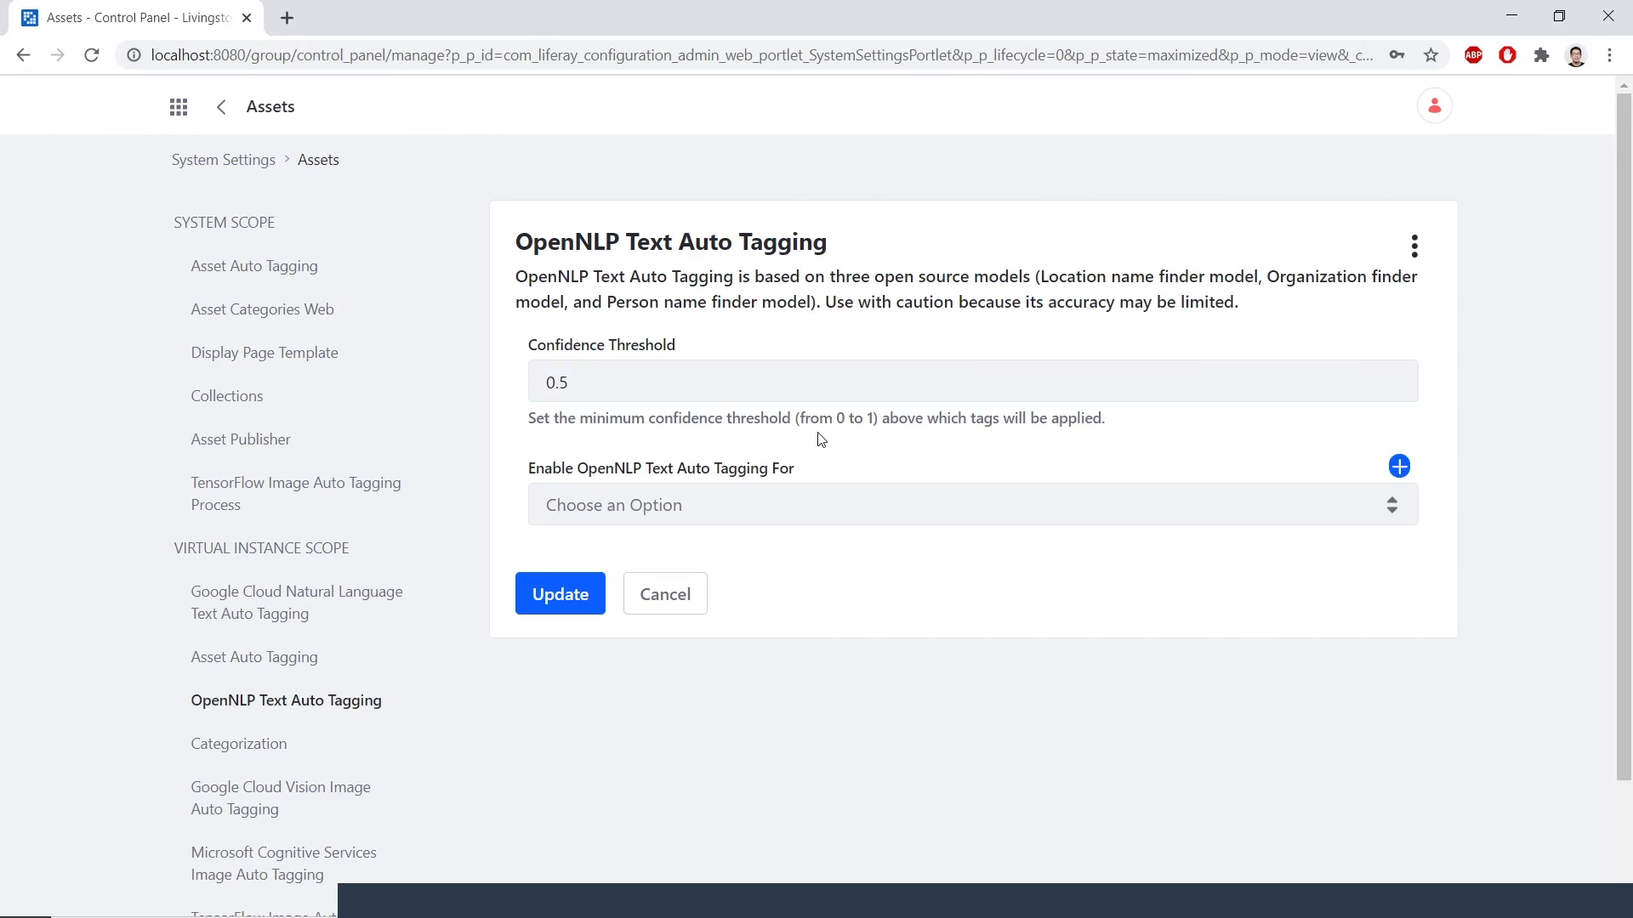
click(555, 593)
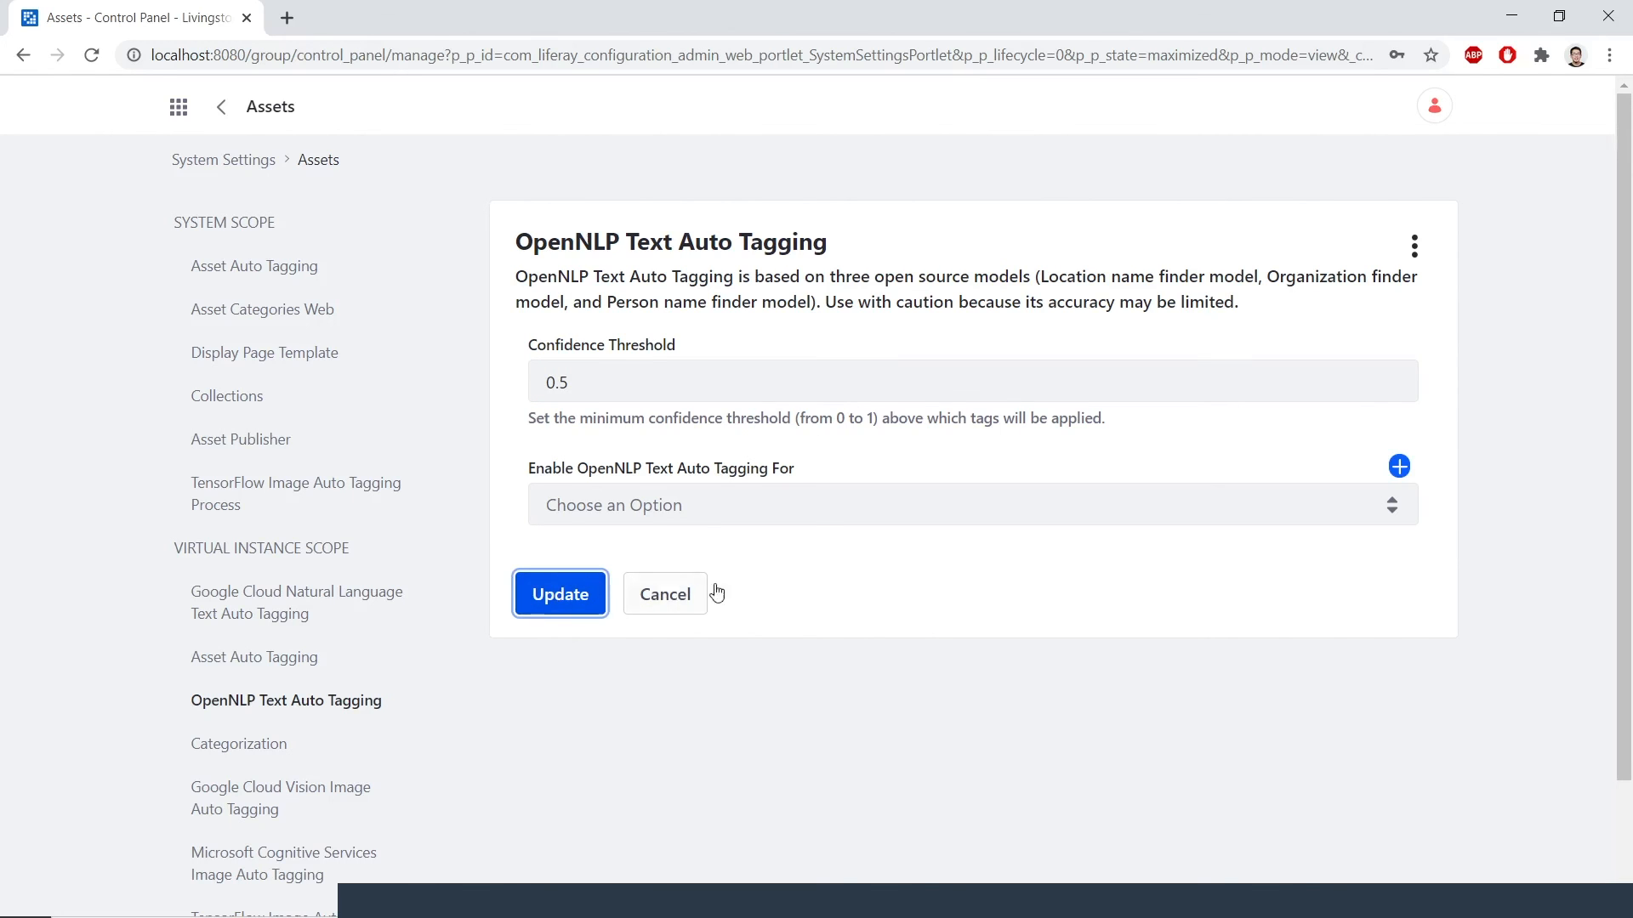